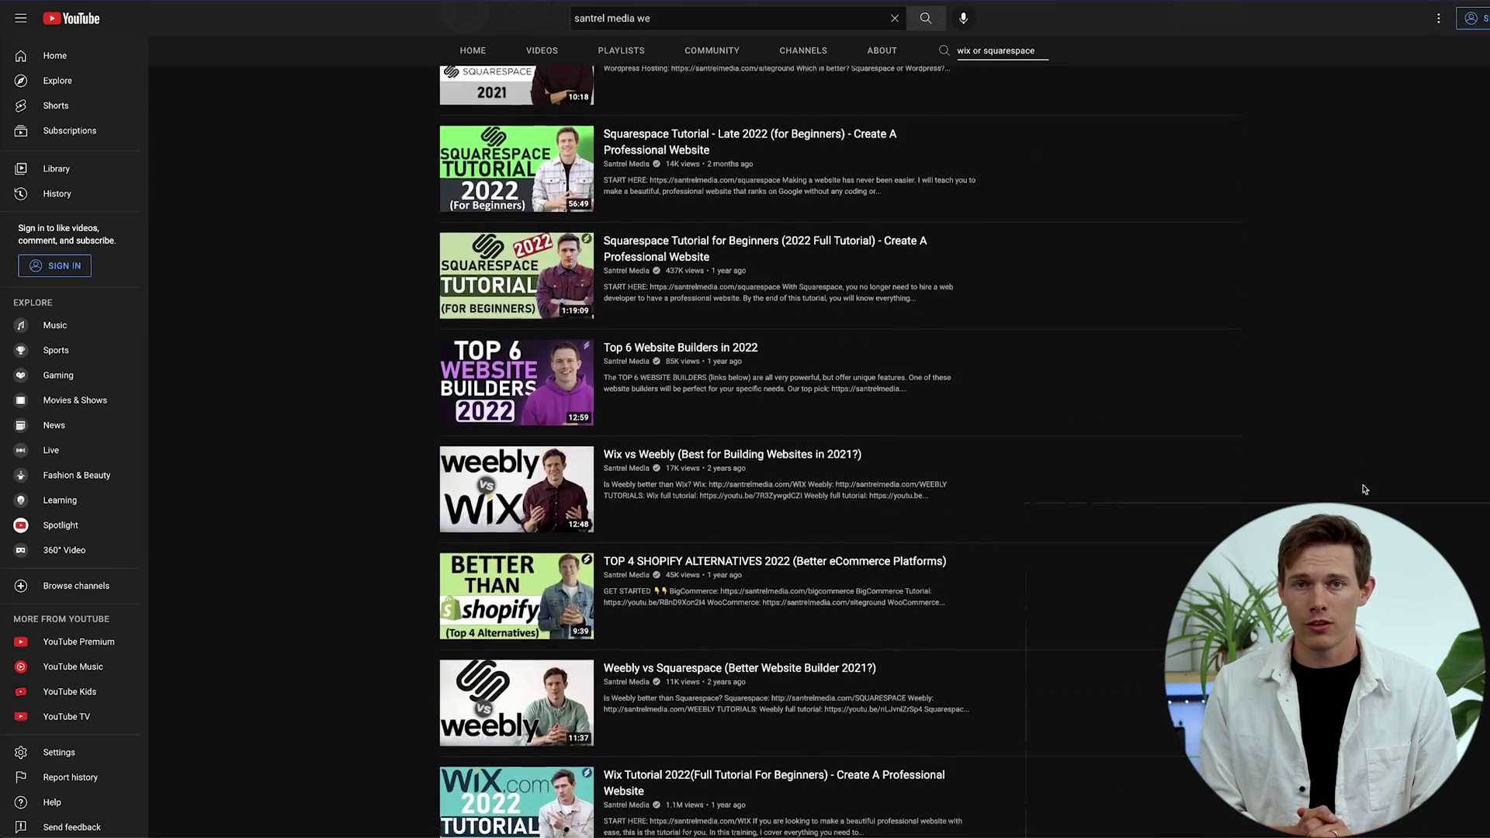
# Step: Scroll down through the YouTube channel's video list
pyautogui.scroll(-5, 1365, 489)
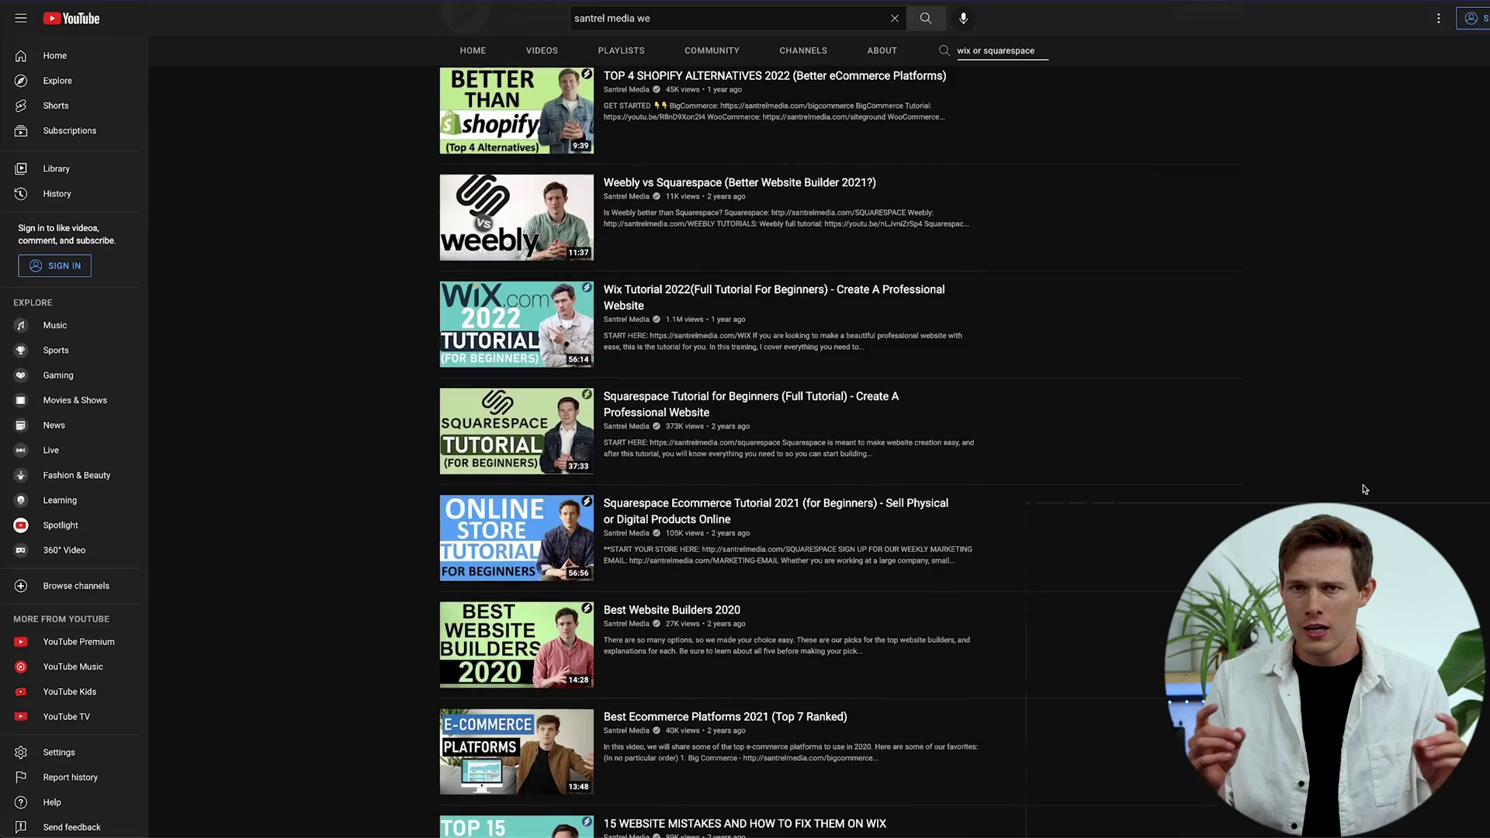
pyautogui.scroll(-7, 1365, 489)
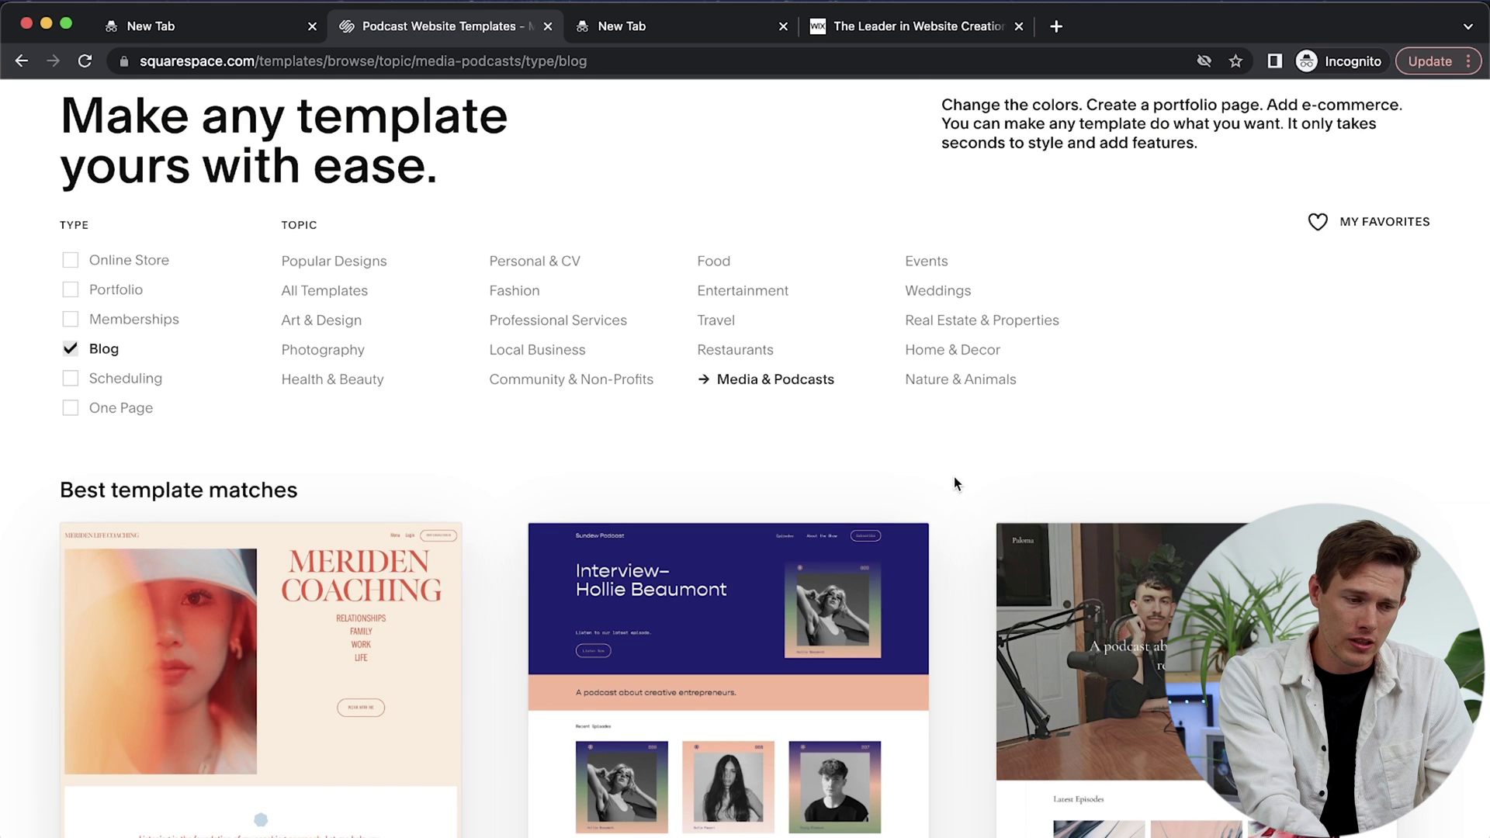
# Step: Preview the Colima template among the Squarespace templates and start a new site with that design
pyautogui.scroll(2, 955, 481)
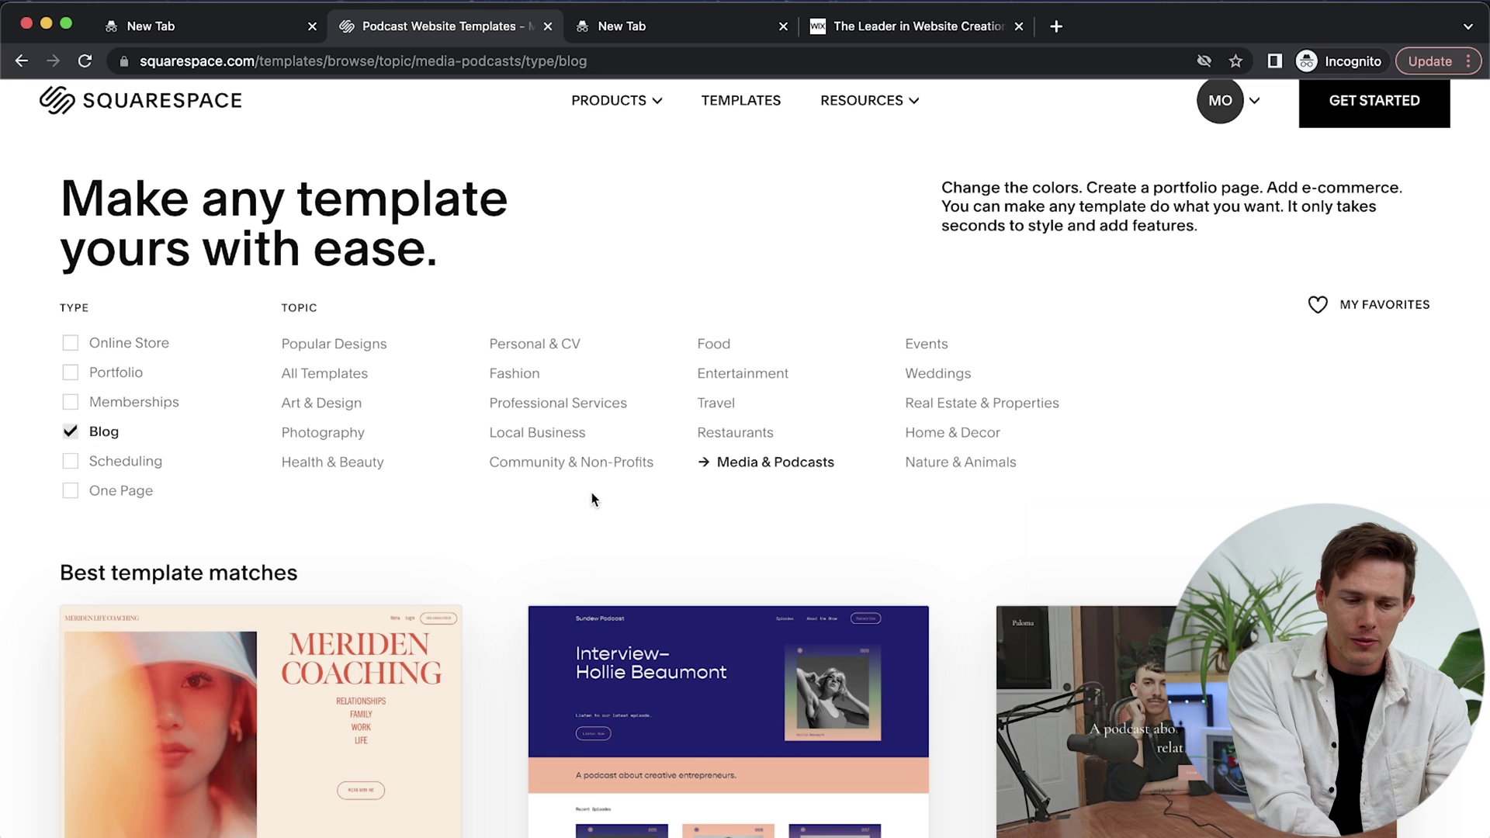
pyautogui.scroll(-10, 592, 493)
pyautogui.scroll(-10, 591, 497)
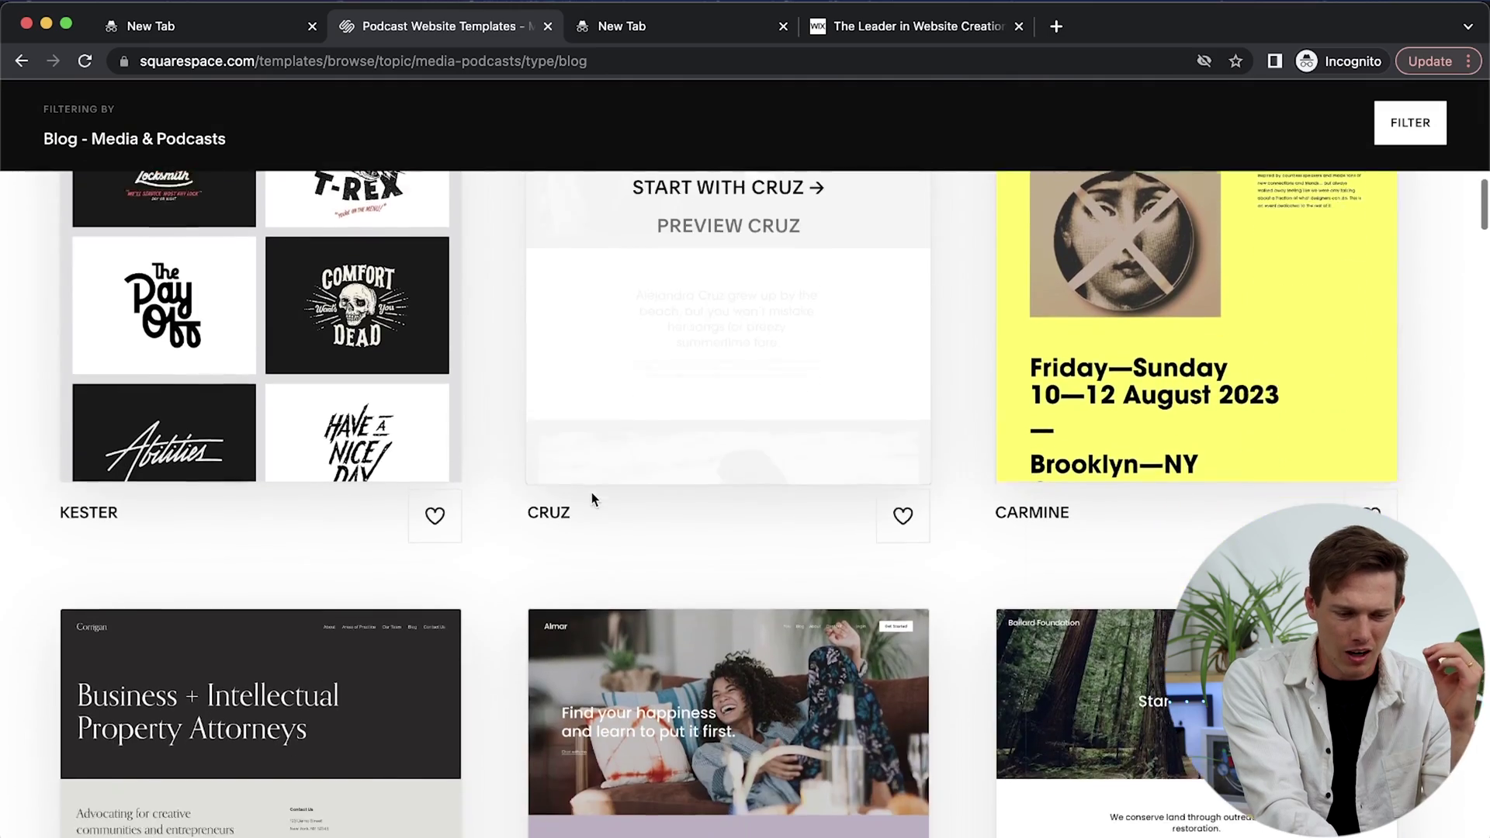
pyautogui.scroll(-4, 591, 498)
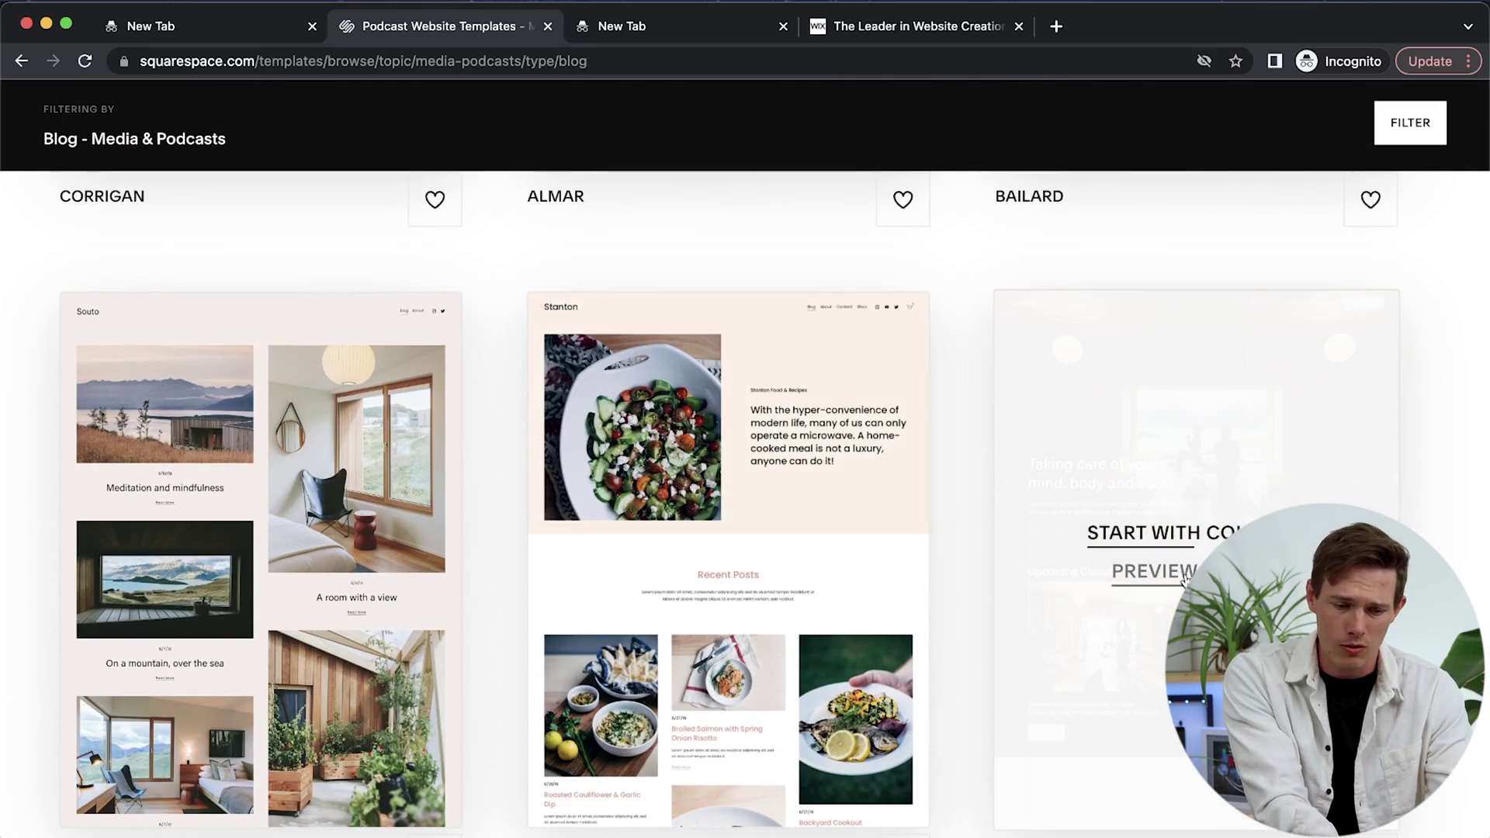
pyautogui.click(1185, 578)
pyautogui.scroll(-4, 793, 603)
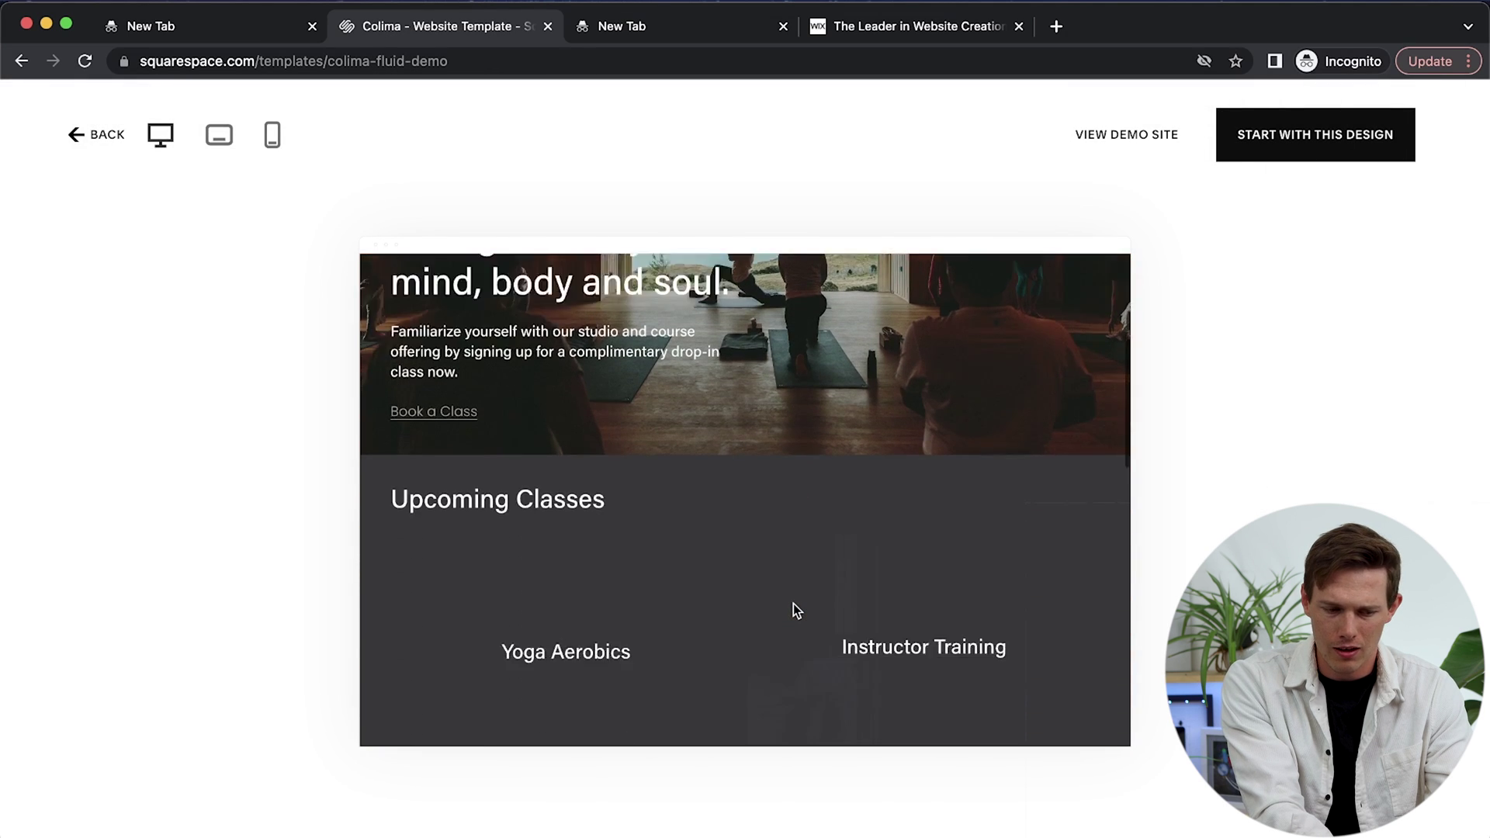
pyautogui.scroll(-5, 794, 604)
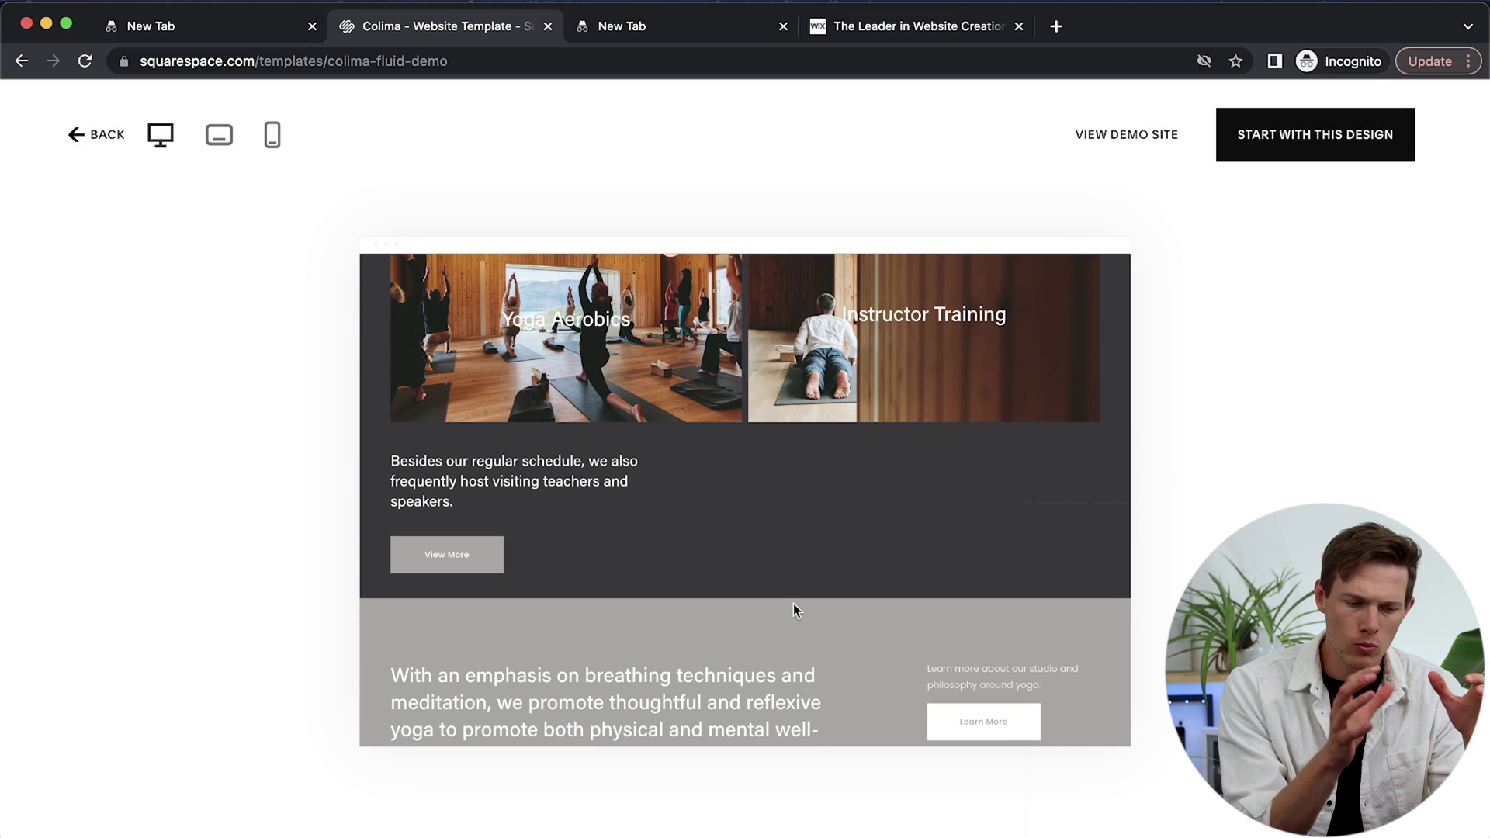
pyautogui.scroll(8, 793, 603)
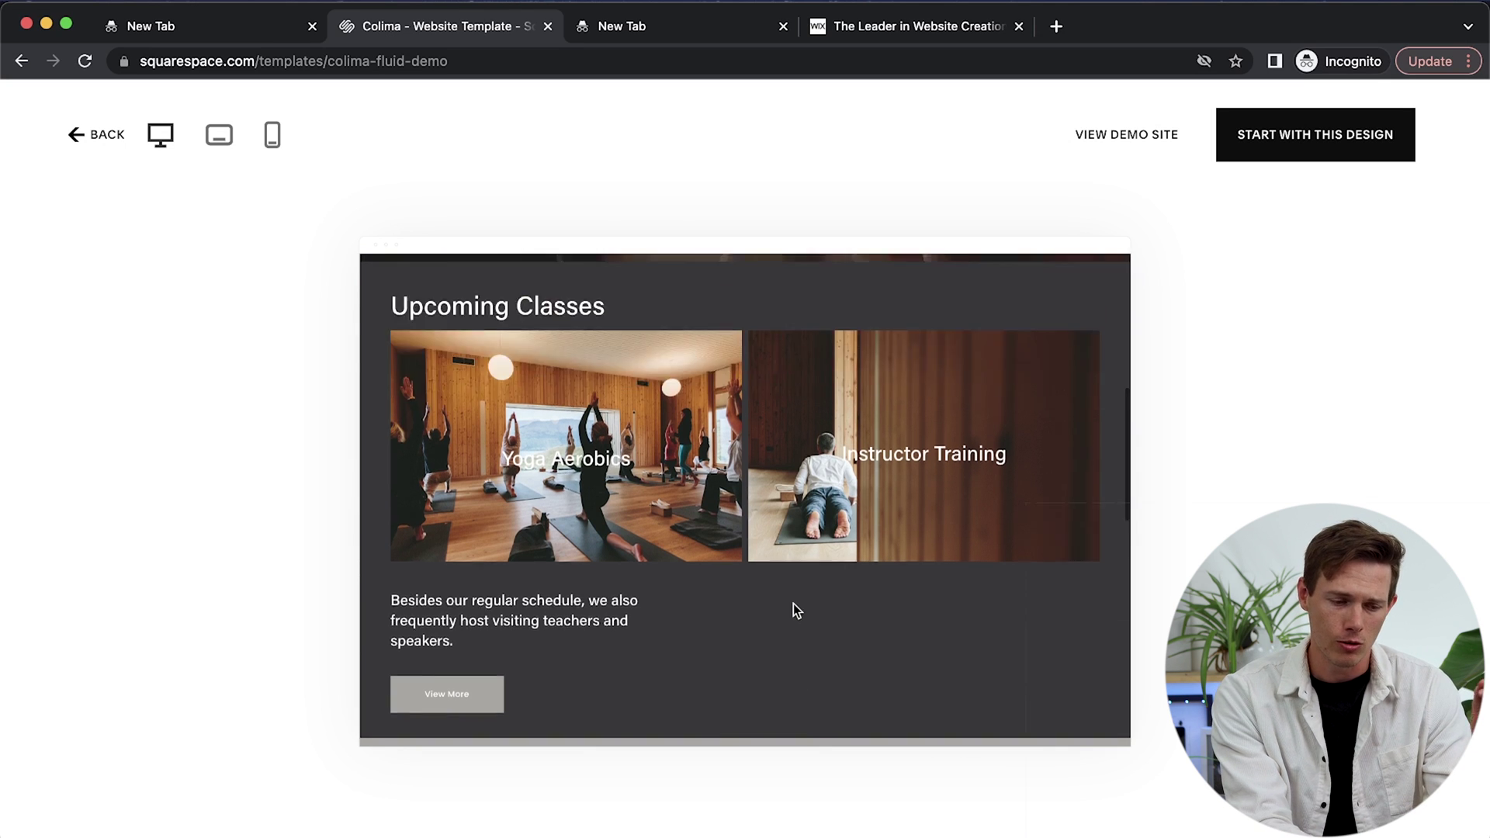
pyautogui.click(1329, 138)
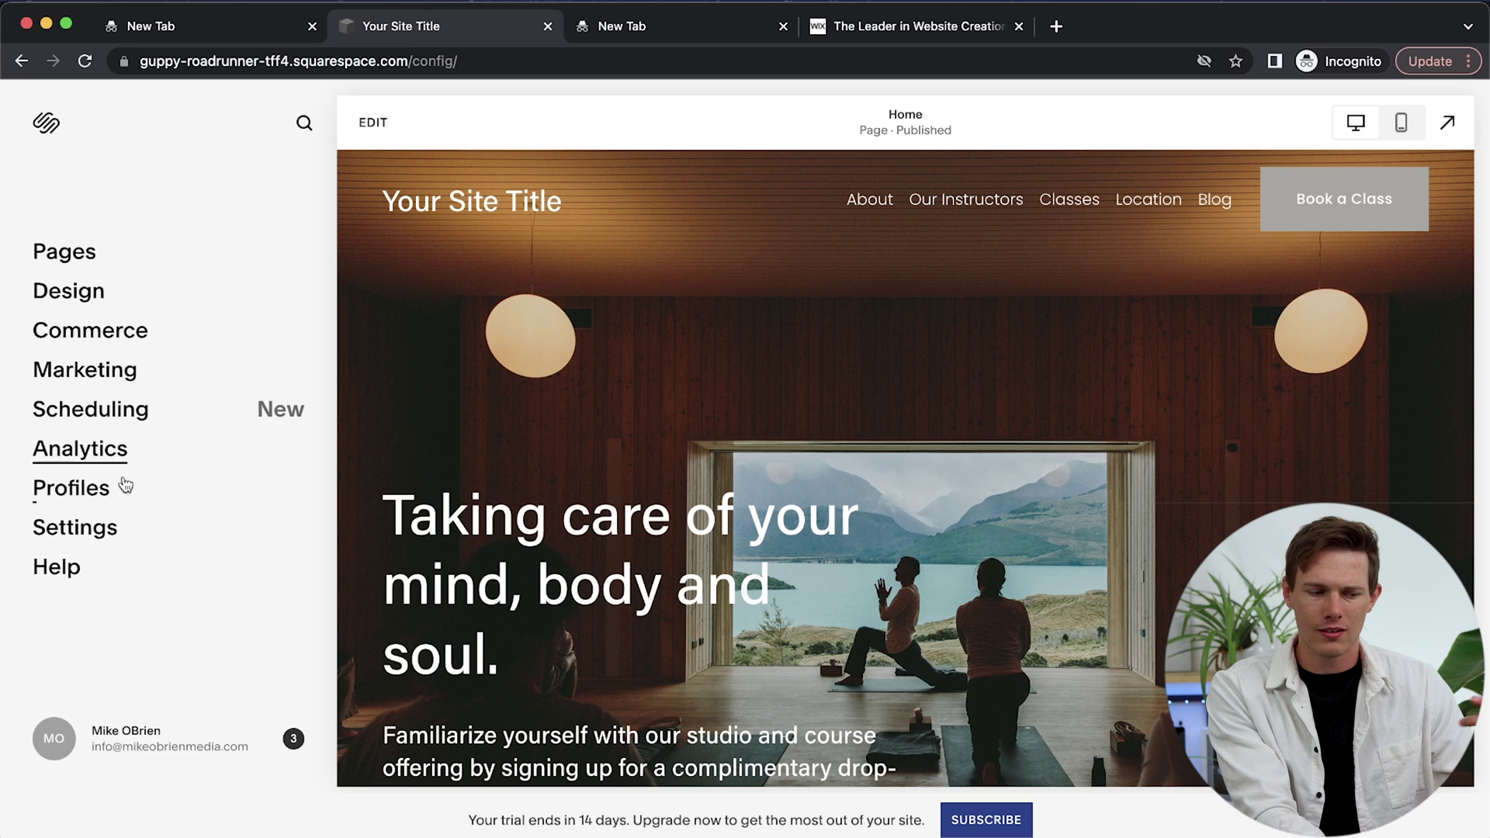
# Step: Enter the Home page editor, dismiss the Fluid Engine intro and look over the page
pyautogui.click(371, 124)
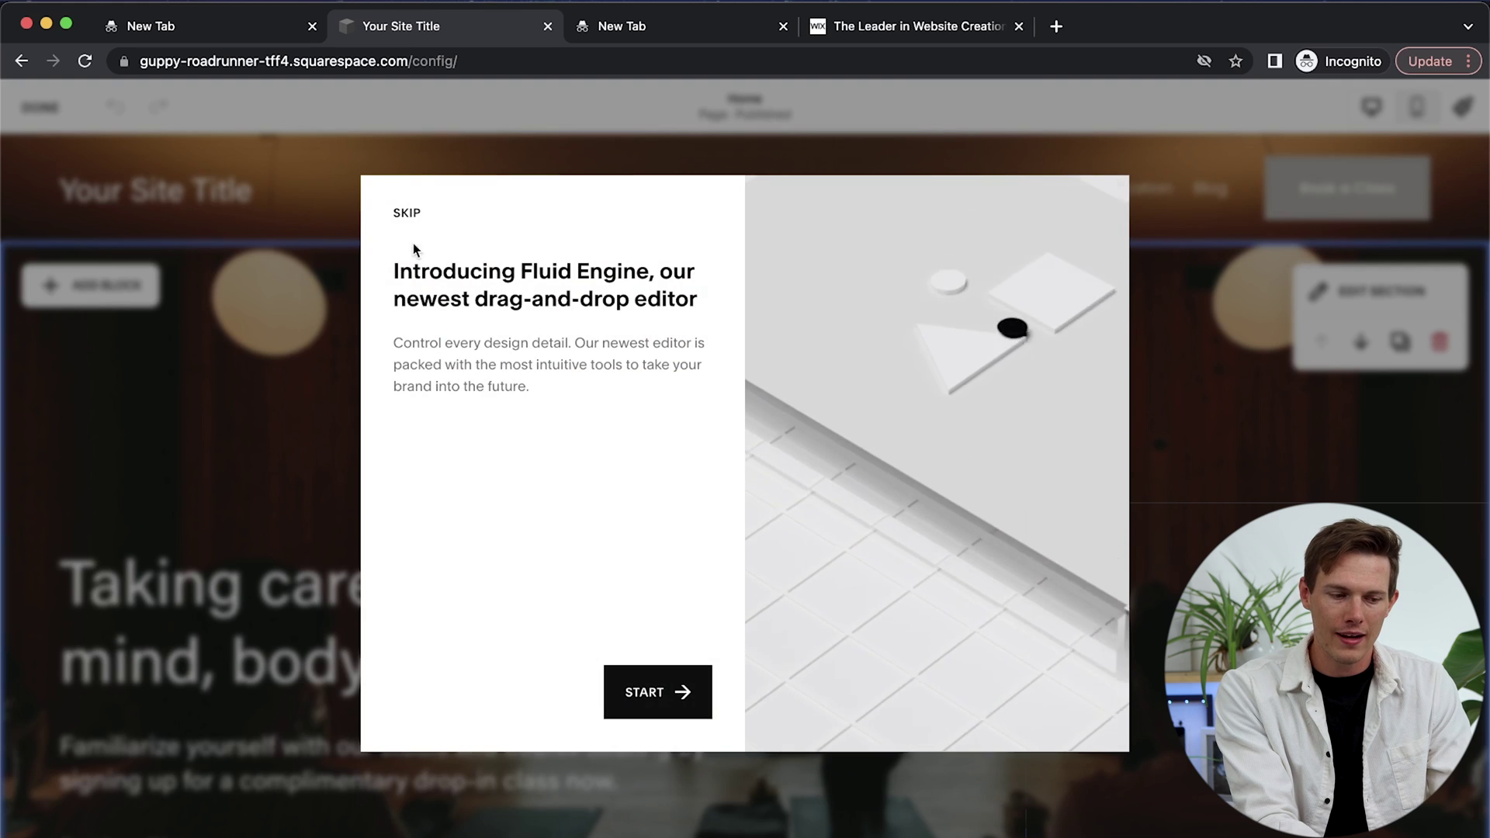
pyautogui.click(408, 213)
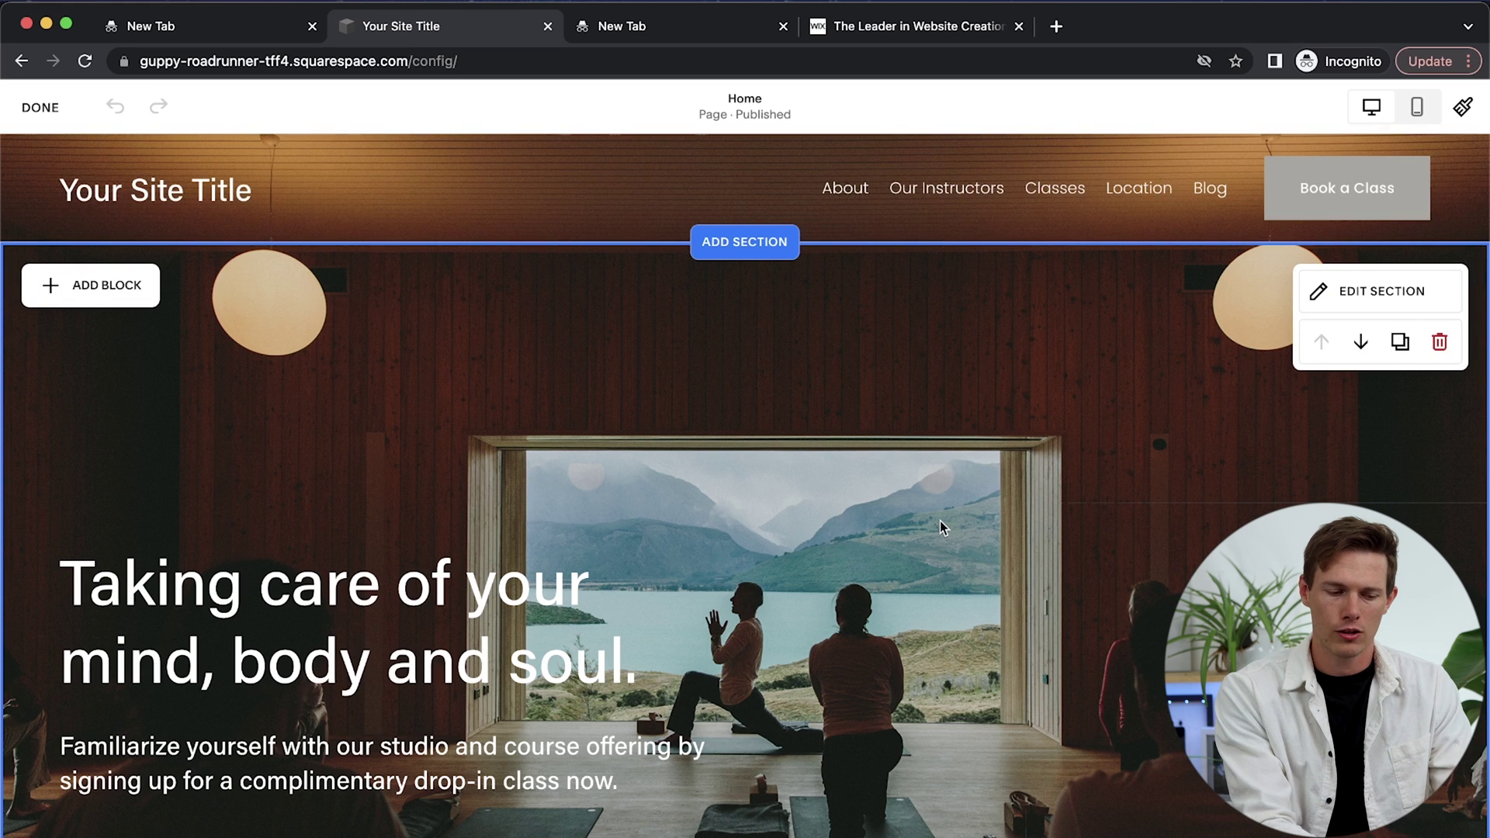
pyautogui.scroll(-4, 939, 520)
pyautogui.scroll(3, 940, 520)
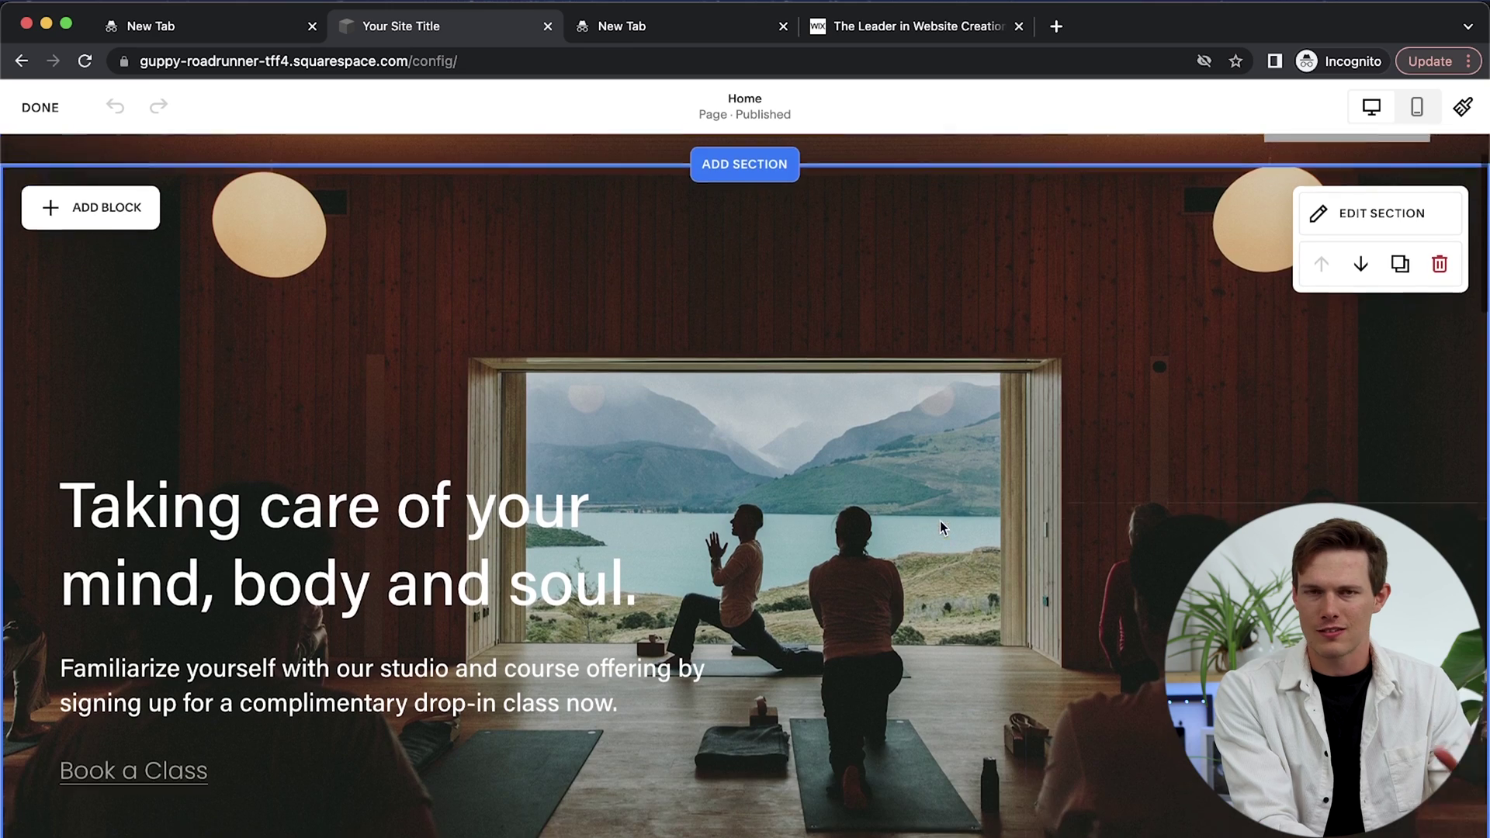
pyautogui.scroll(2, 941, 523)
pyautogui.scroll(-5, 939, 520)
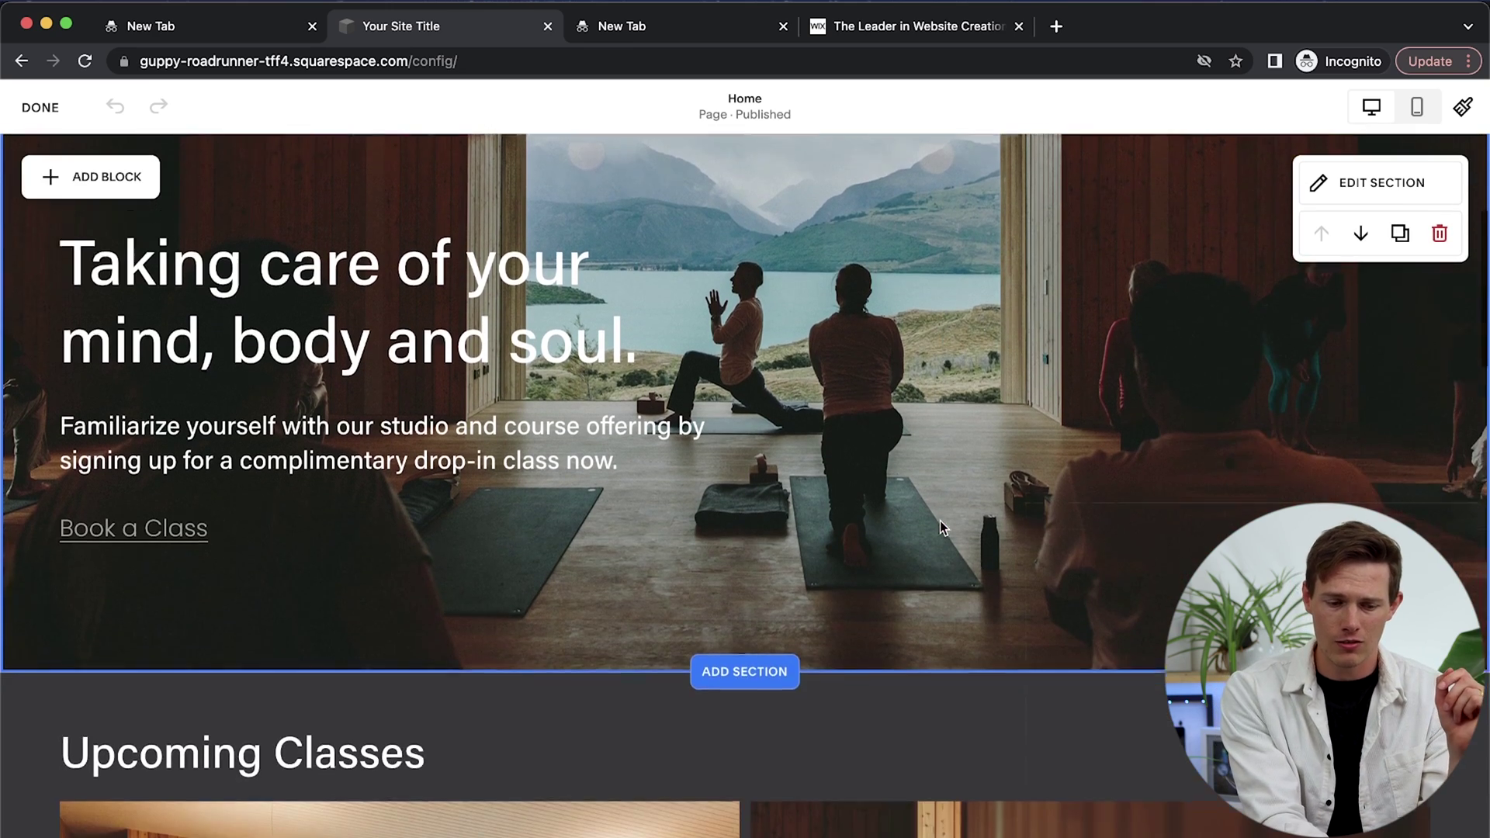
pyautogui.scroll(-7, 893, 702)
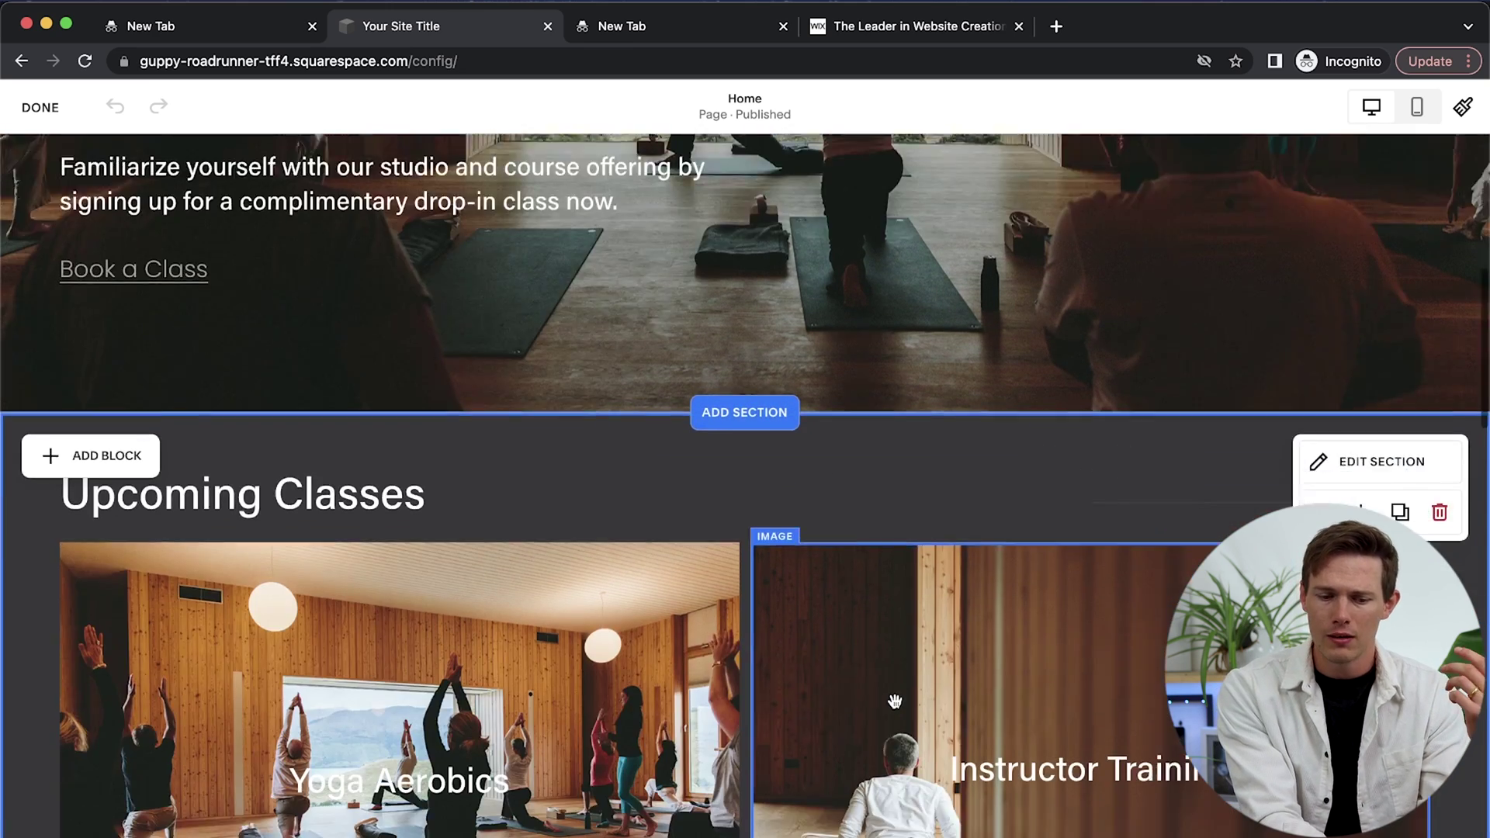
pyautogui.scroll(-4, 896, 701)
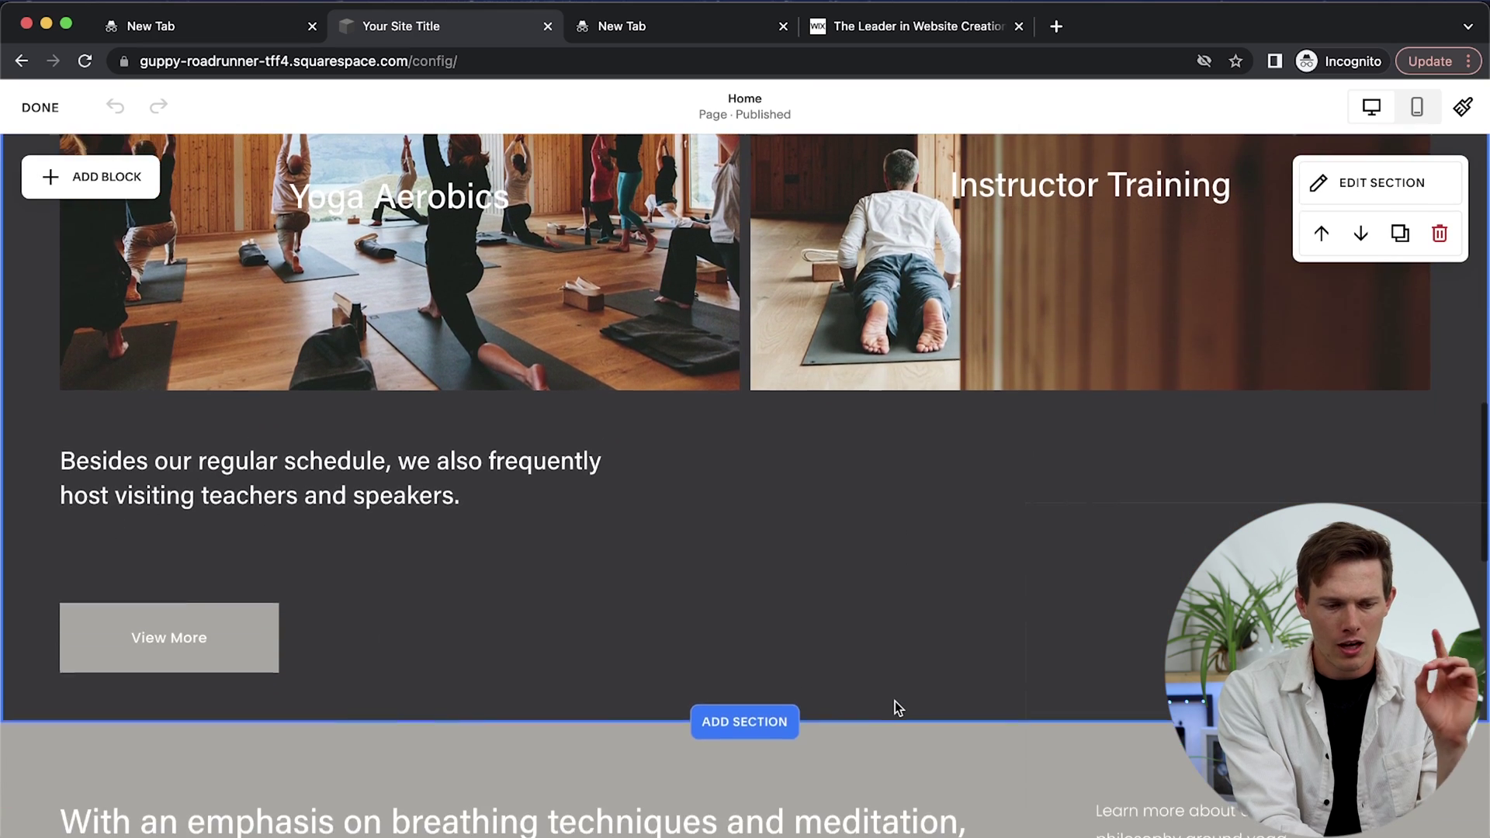
pyautogui.scroll(3, 896, 701)
pyautogui.scroll(1, 842, 558)
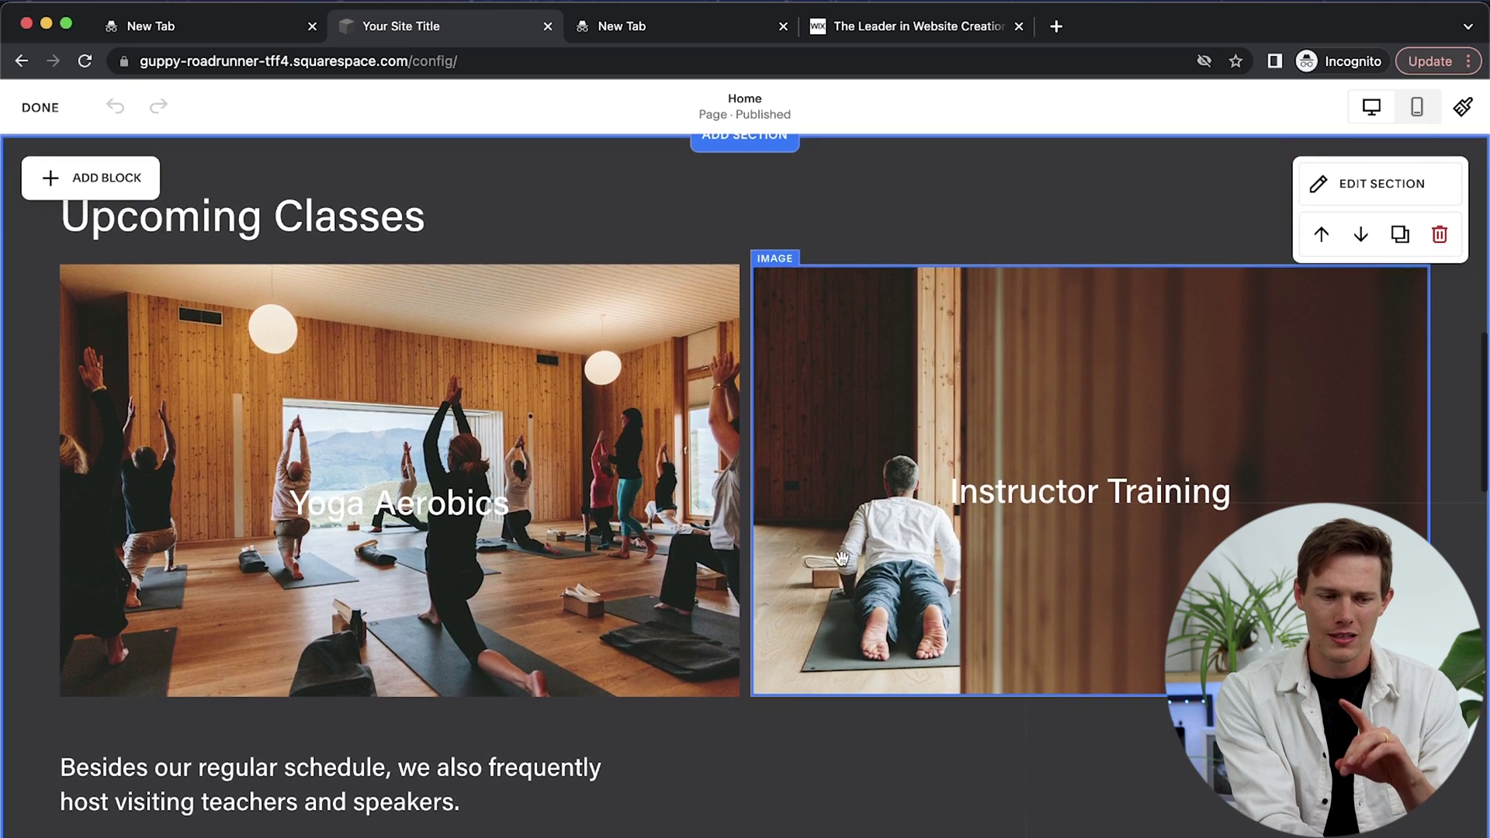
# Step: Drag the Instructor Training image around the grid, then return it beside Yoga Aerobics
pyautogui.click(918, 303)
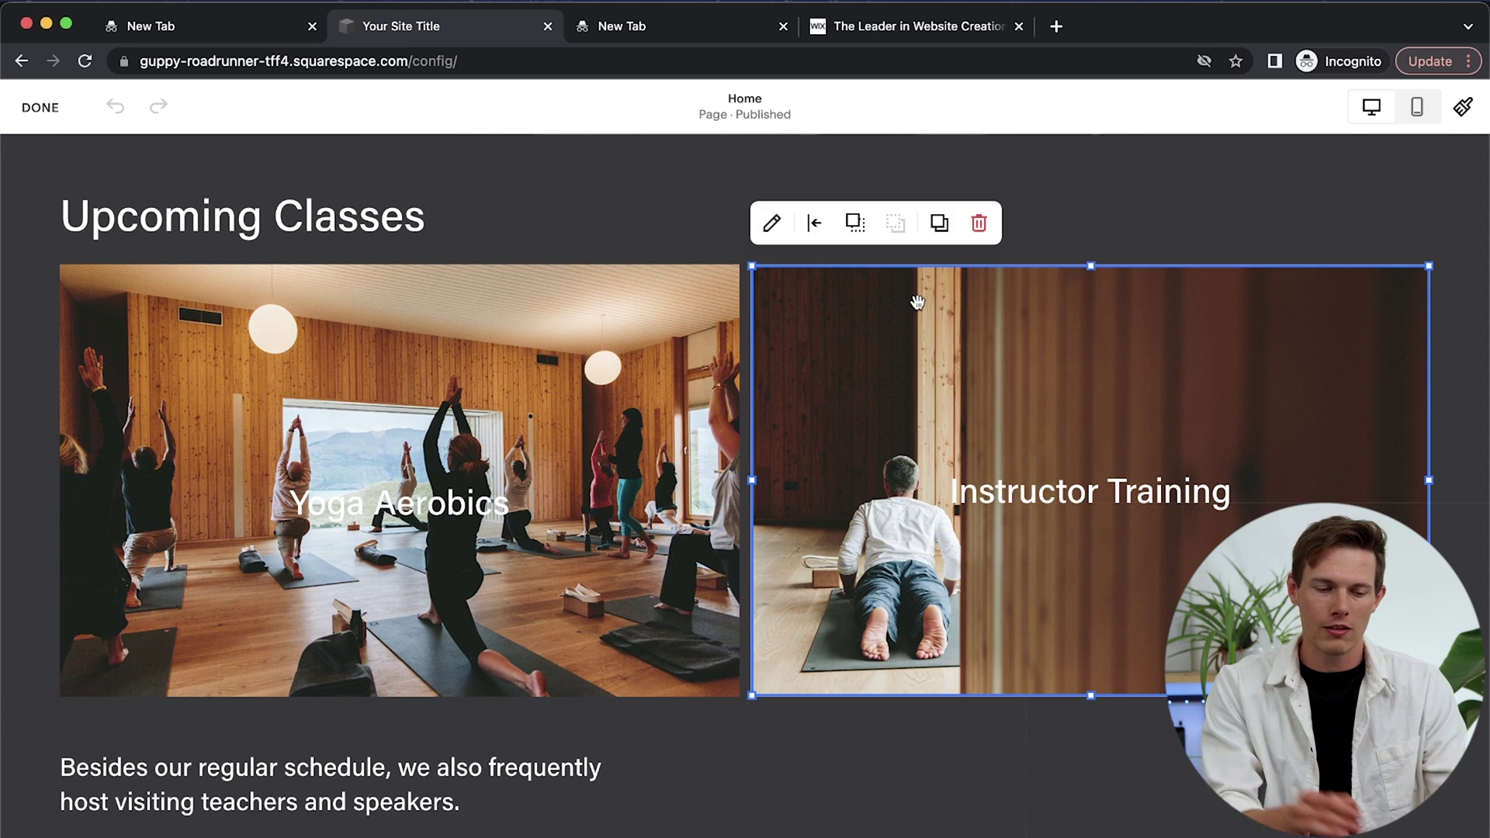
pyautogui.moveTo(1029, 369); pyautogui.dragTo(924, 334)
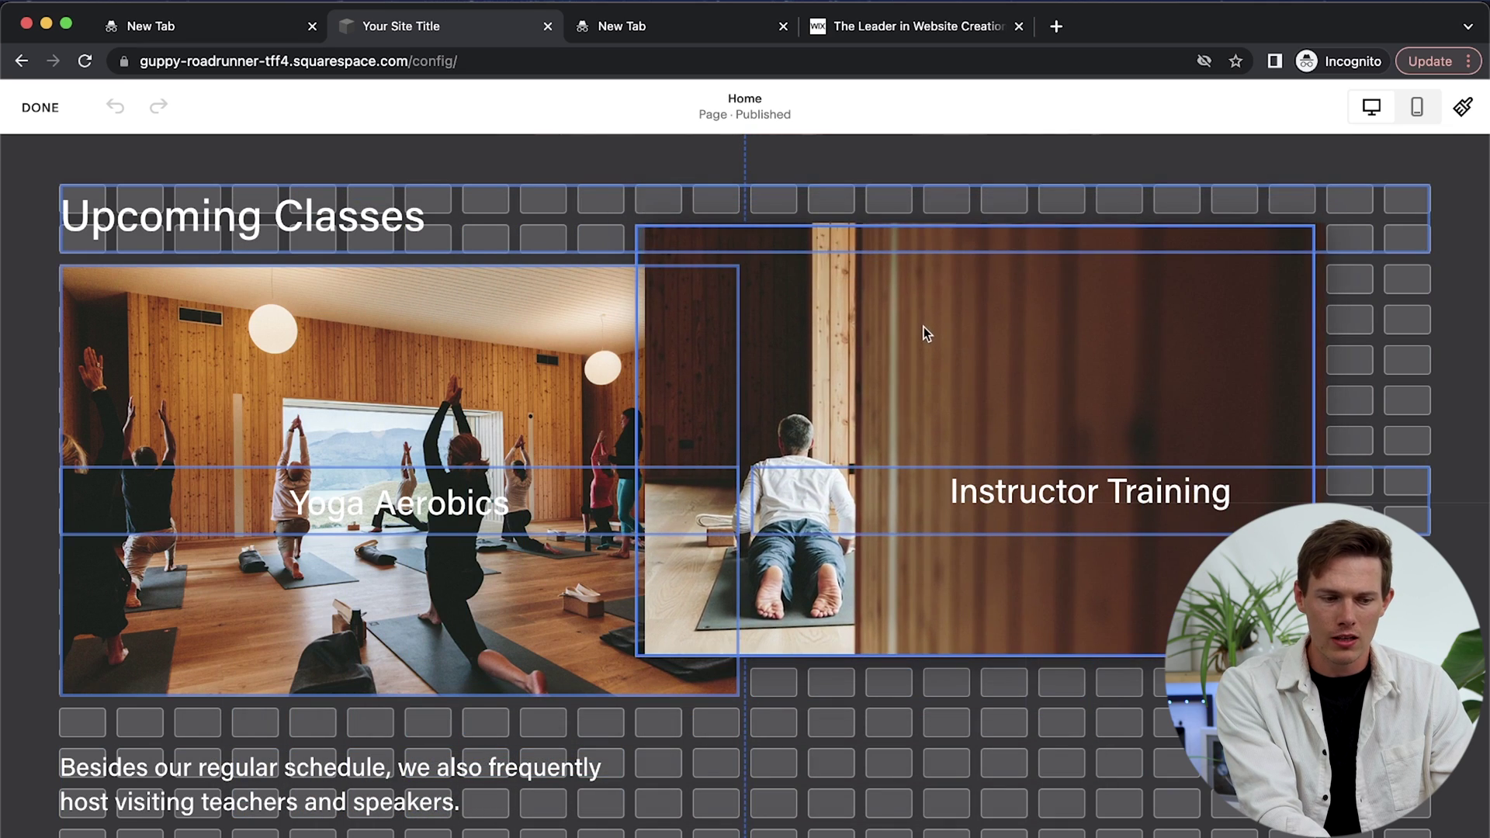
pyautogui.moveTo(923, 327); pyautogui.dragTo(451, 498)
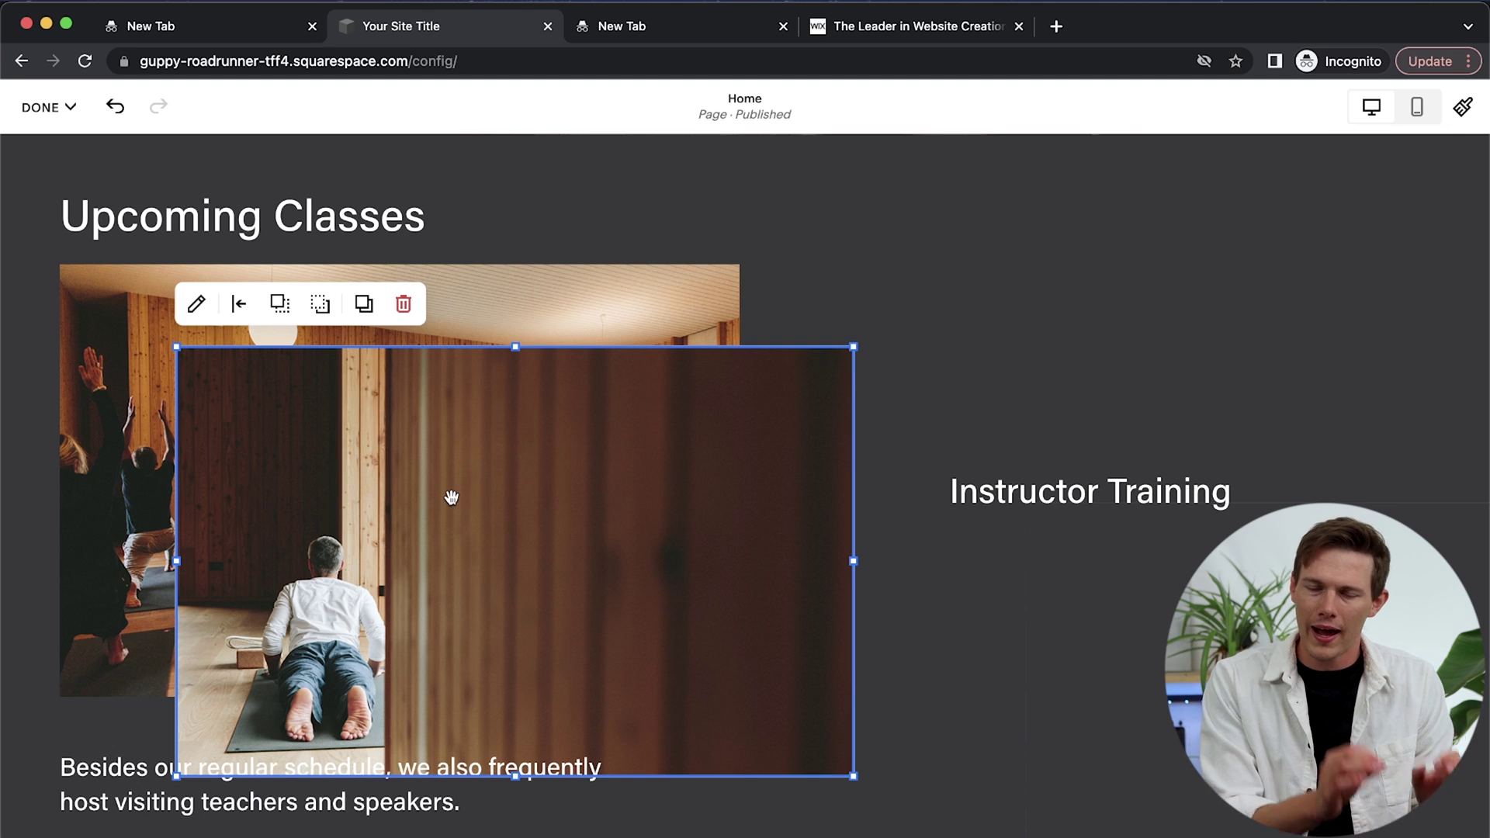
pyautogui.moveTo(451, 497); pyautogui.dragTo(1026, 417)
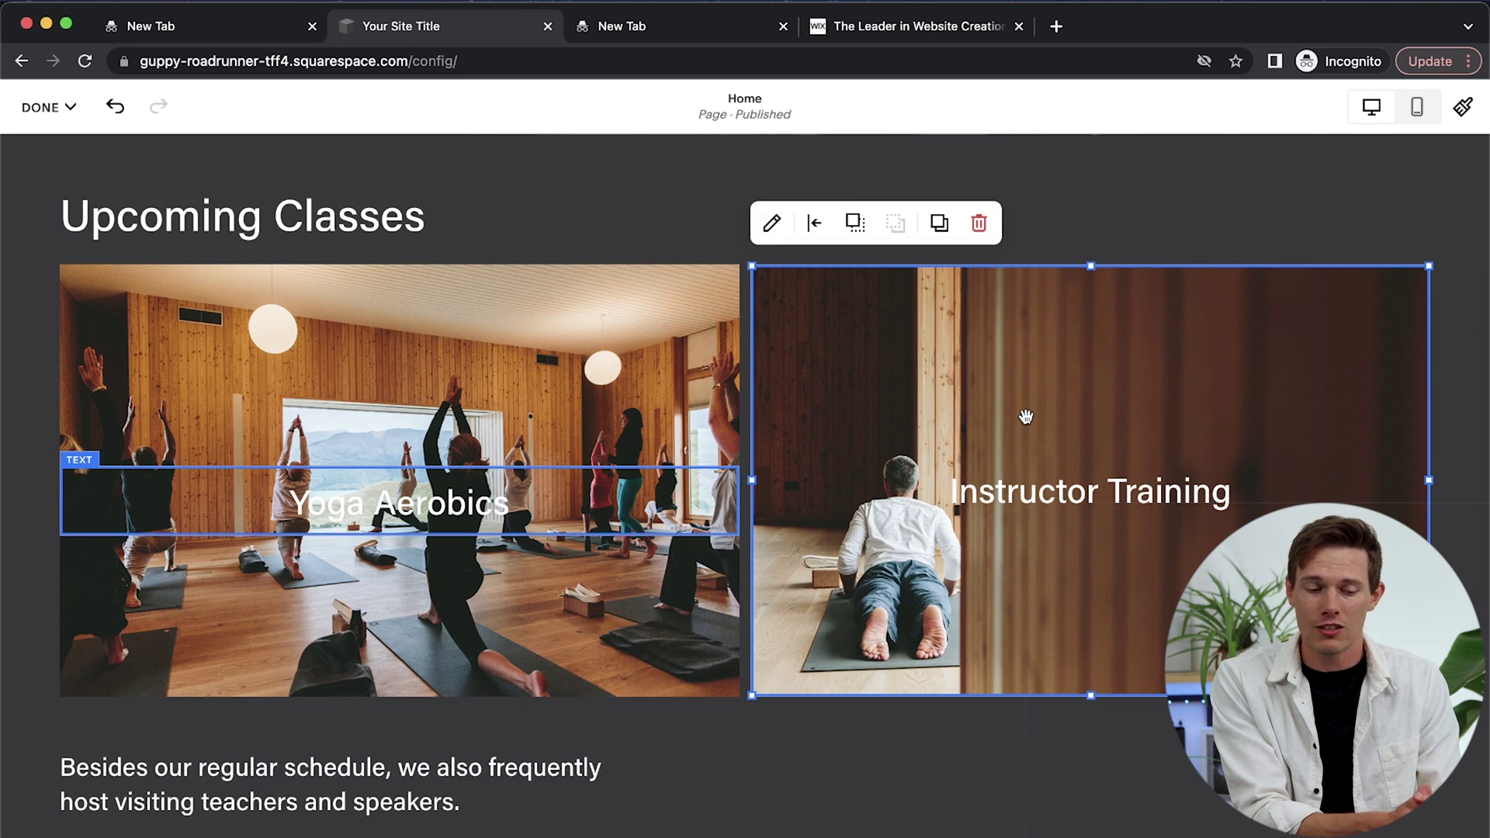
pyautogui.click(1064, 745)
pyautogui.scroll(-3, 1069, 745)
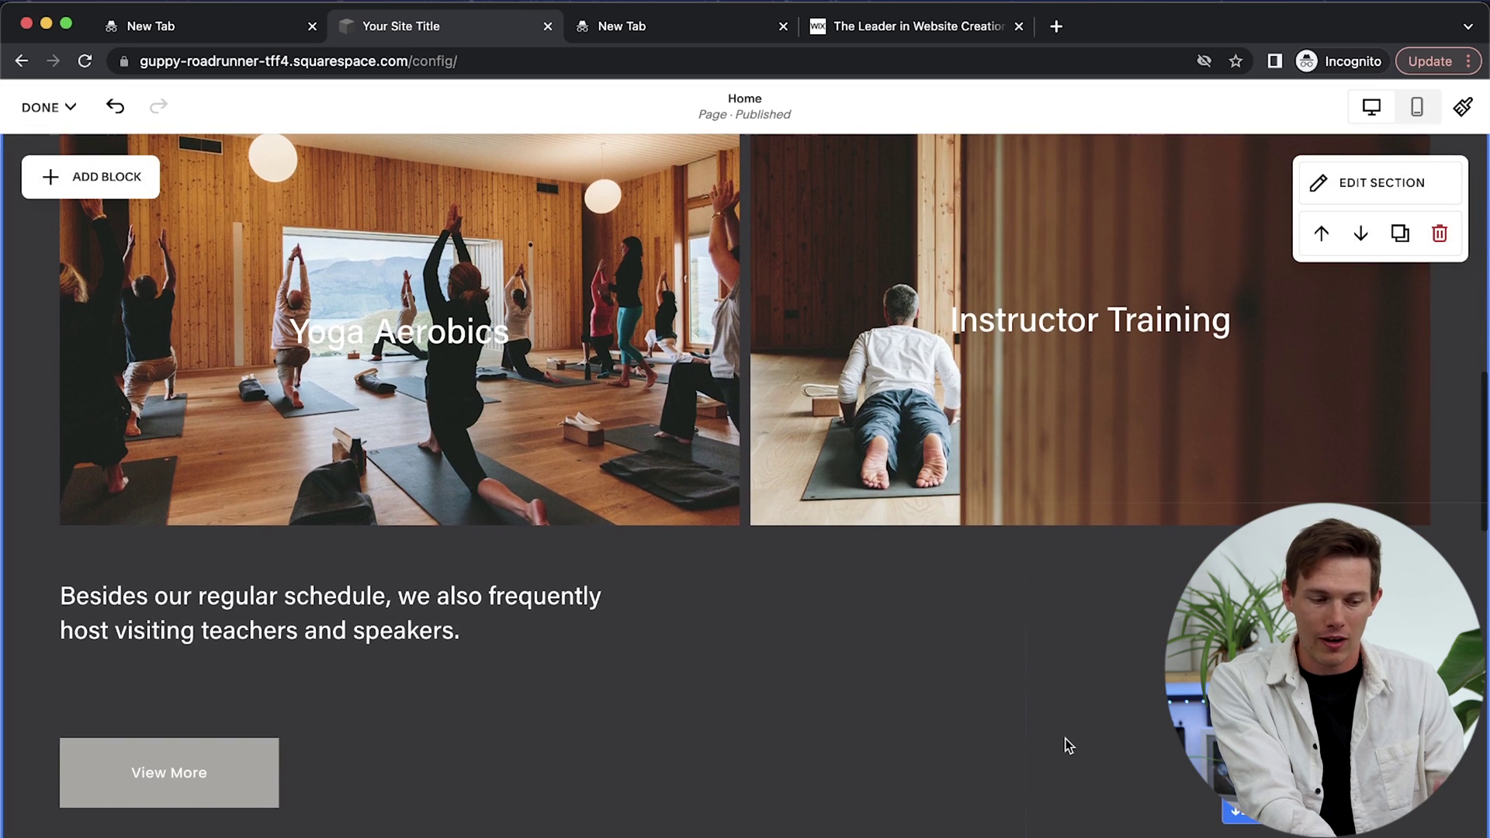
pyautogui.scroll(1, 1068, 745)
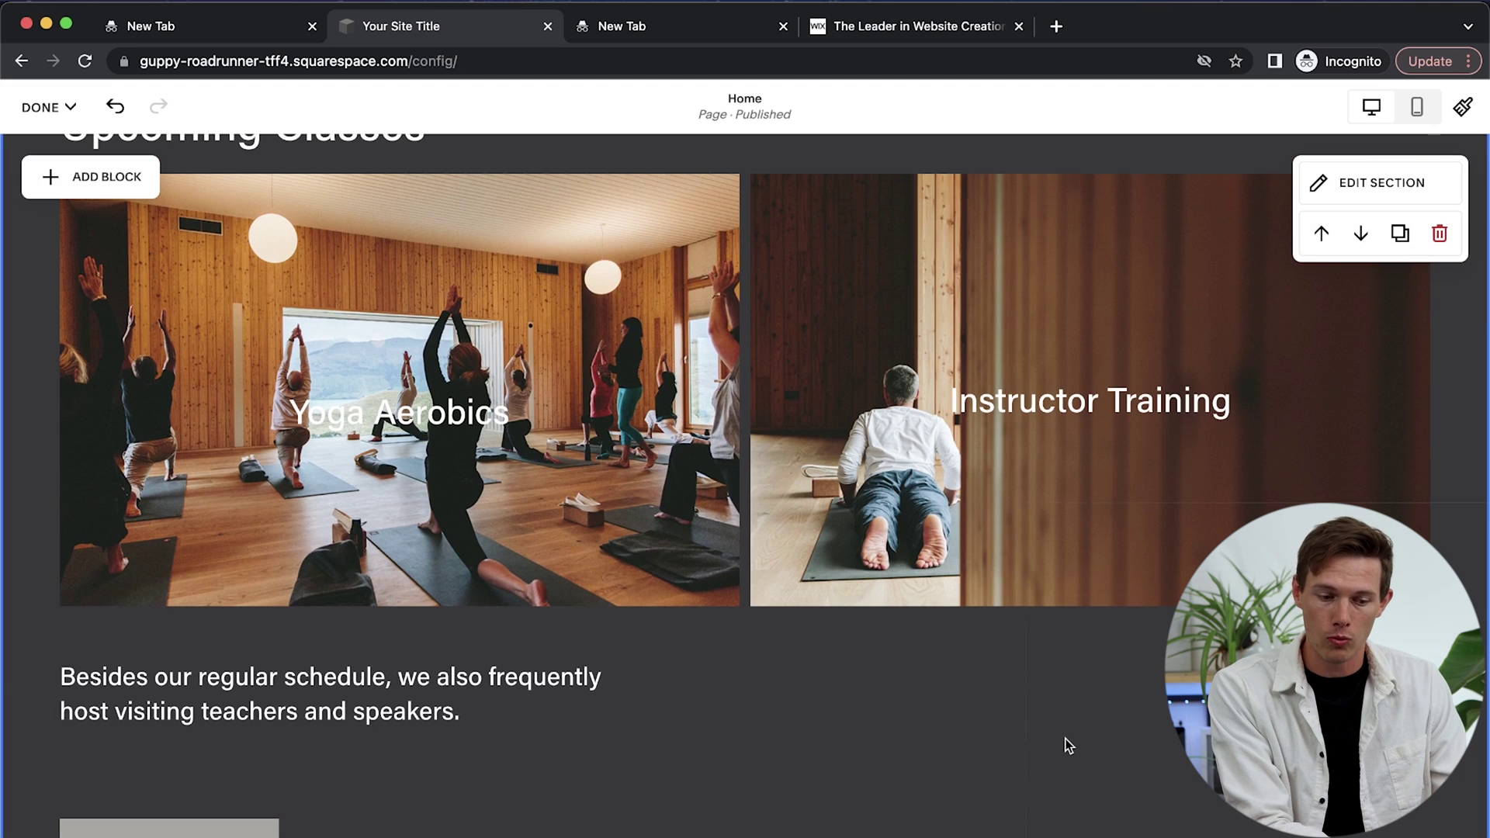
pyautogui.scroll(15, 1069, 746)
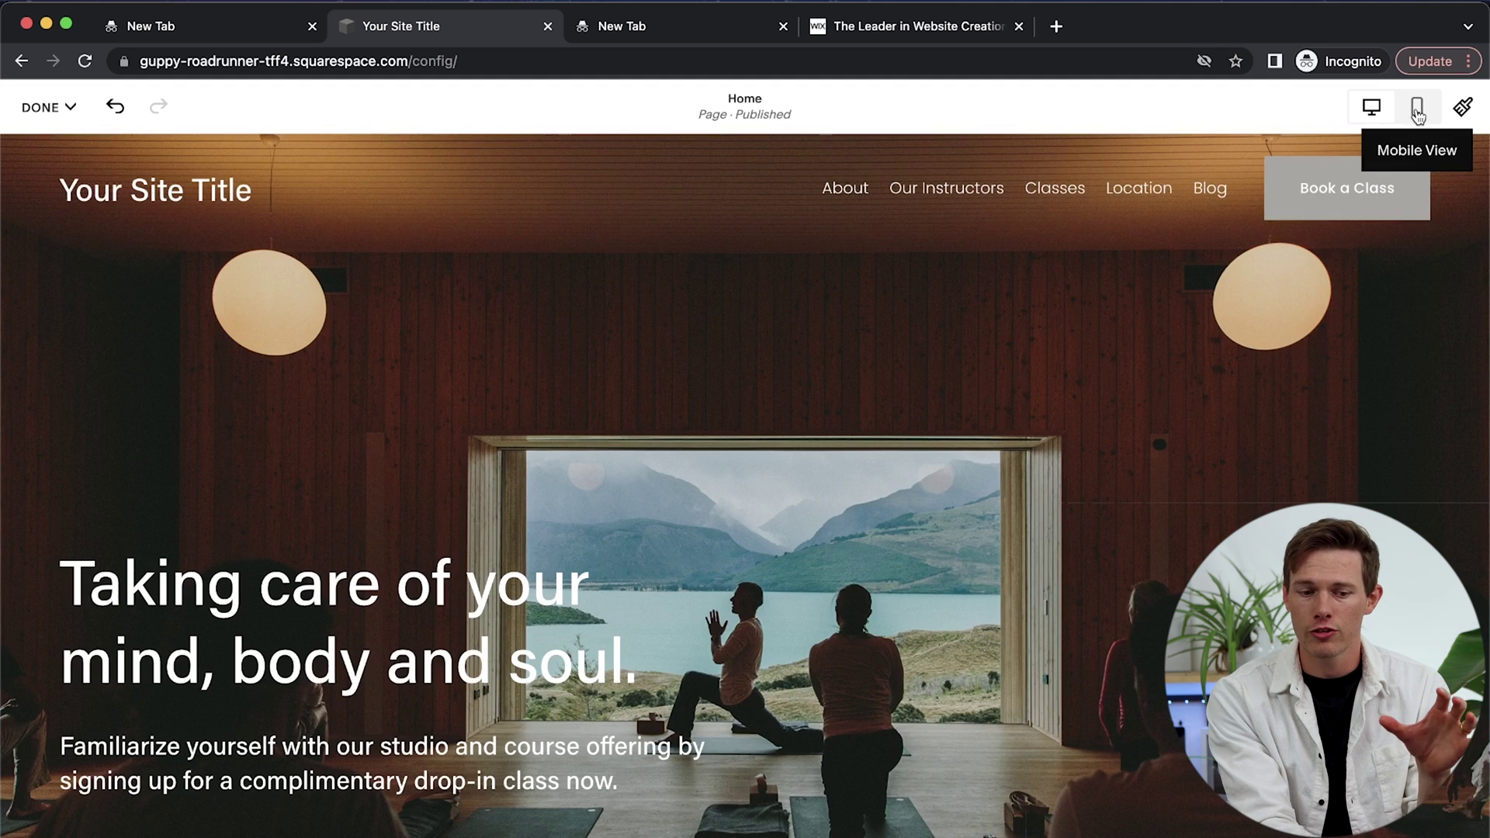
# Step: In Mobile View, nudge the Instructor Training image up and right, then go back to Desktop View
pyautogui.click(1417, 114)
pyautogui.scroll(-10, 799, 643)
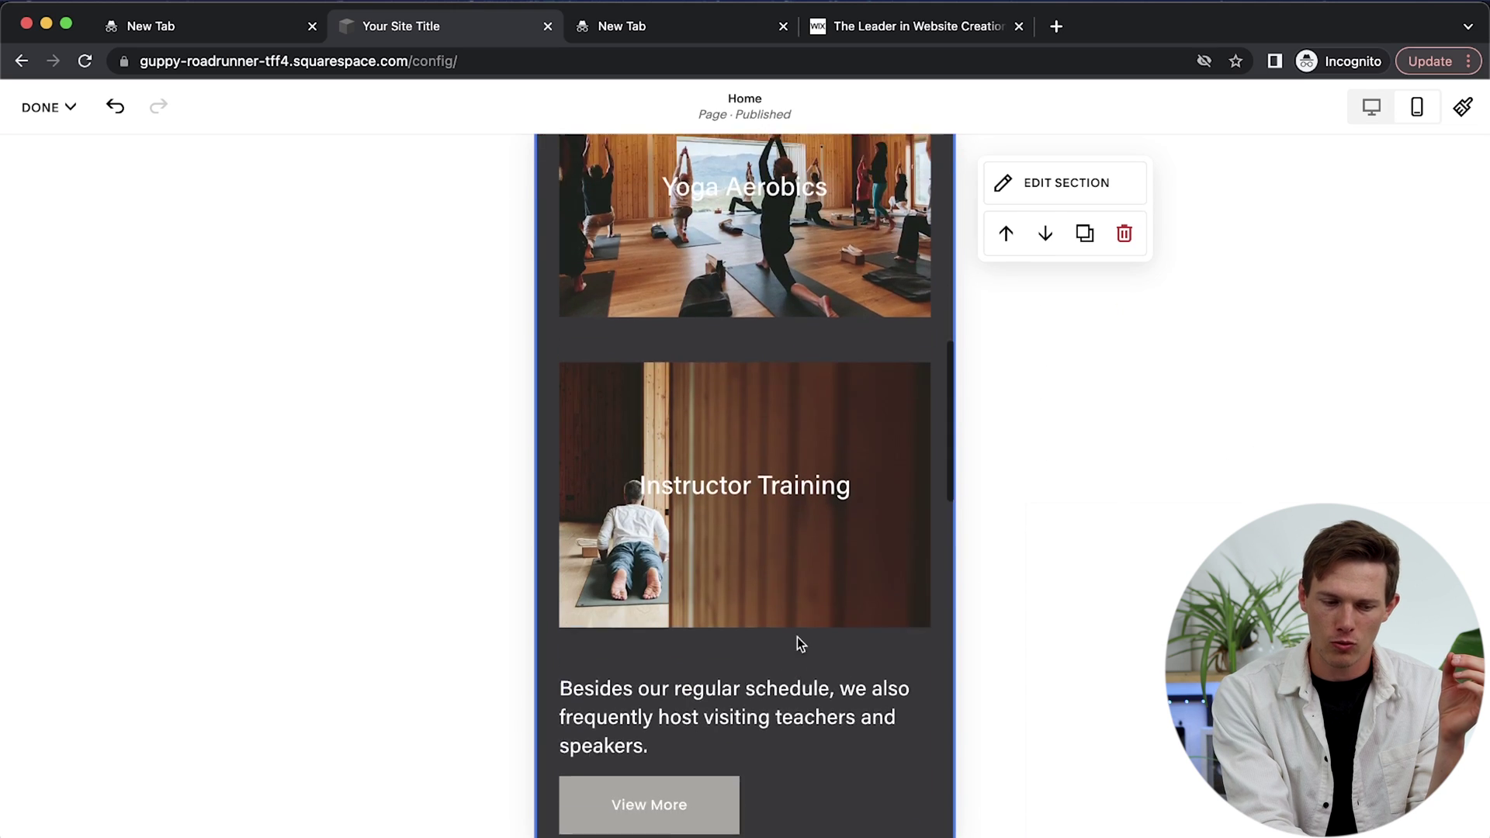
pyautogui.scroll(-3, 799, 645)
pyautogui.scroll(2, 798, 642)
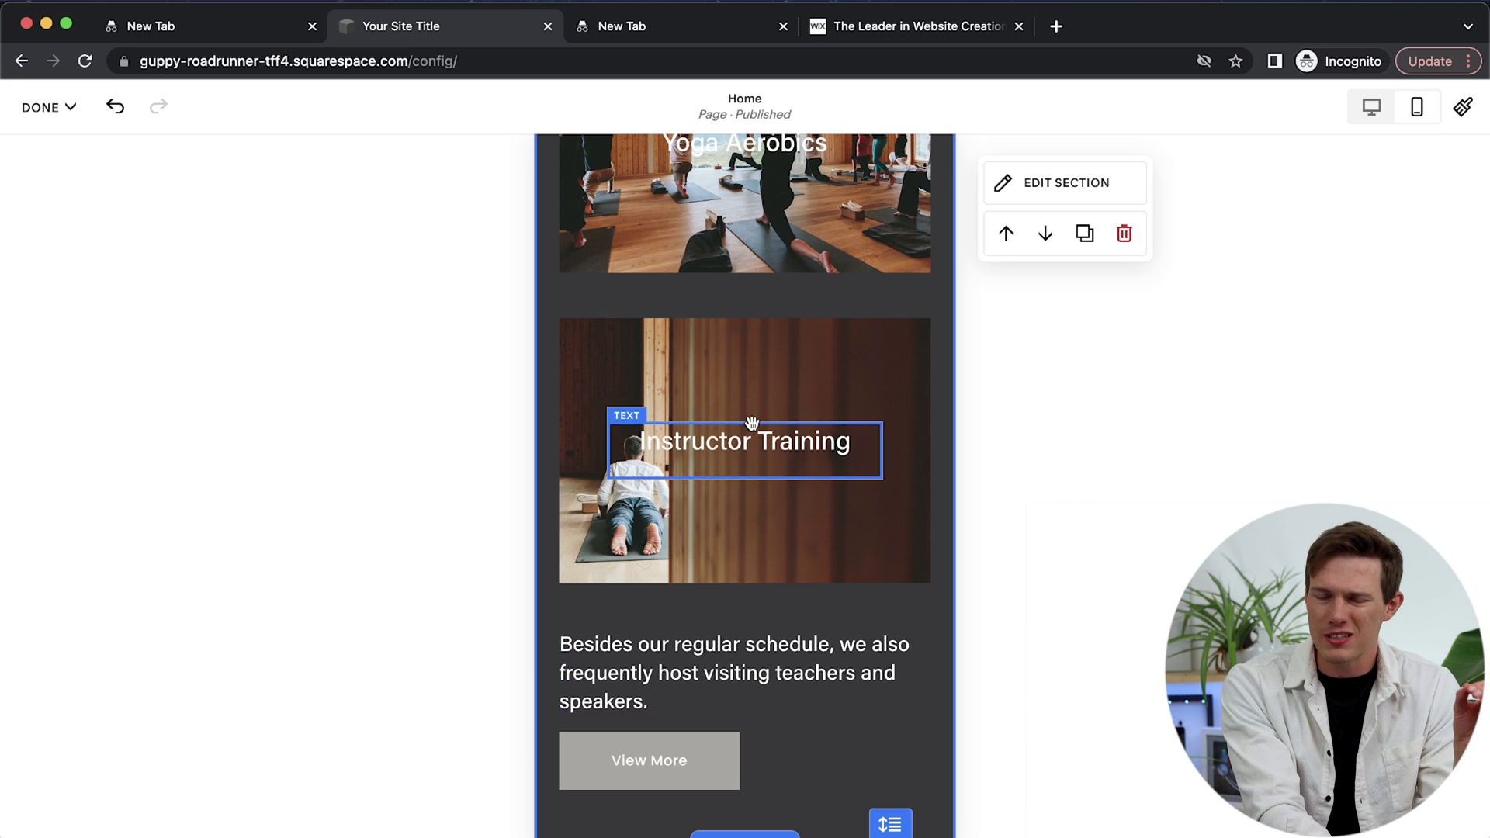
pyautogui.moveTo(738, 386); pyautogui.dragTo(768, 355)
pyautogui.click(1371, 113)
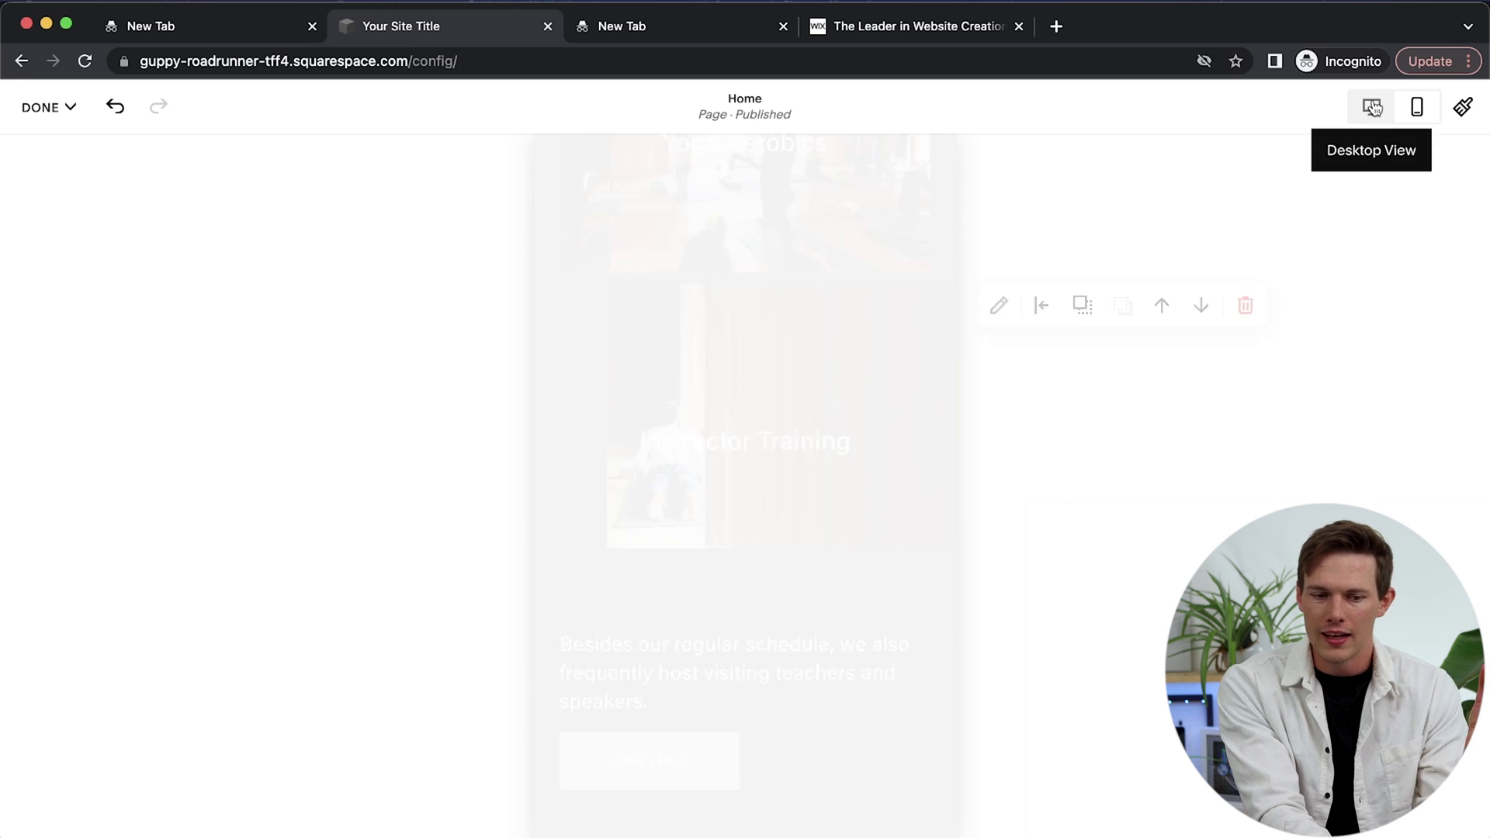
pyautogui.scroll(3, 1191, 413)
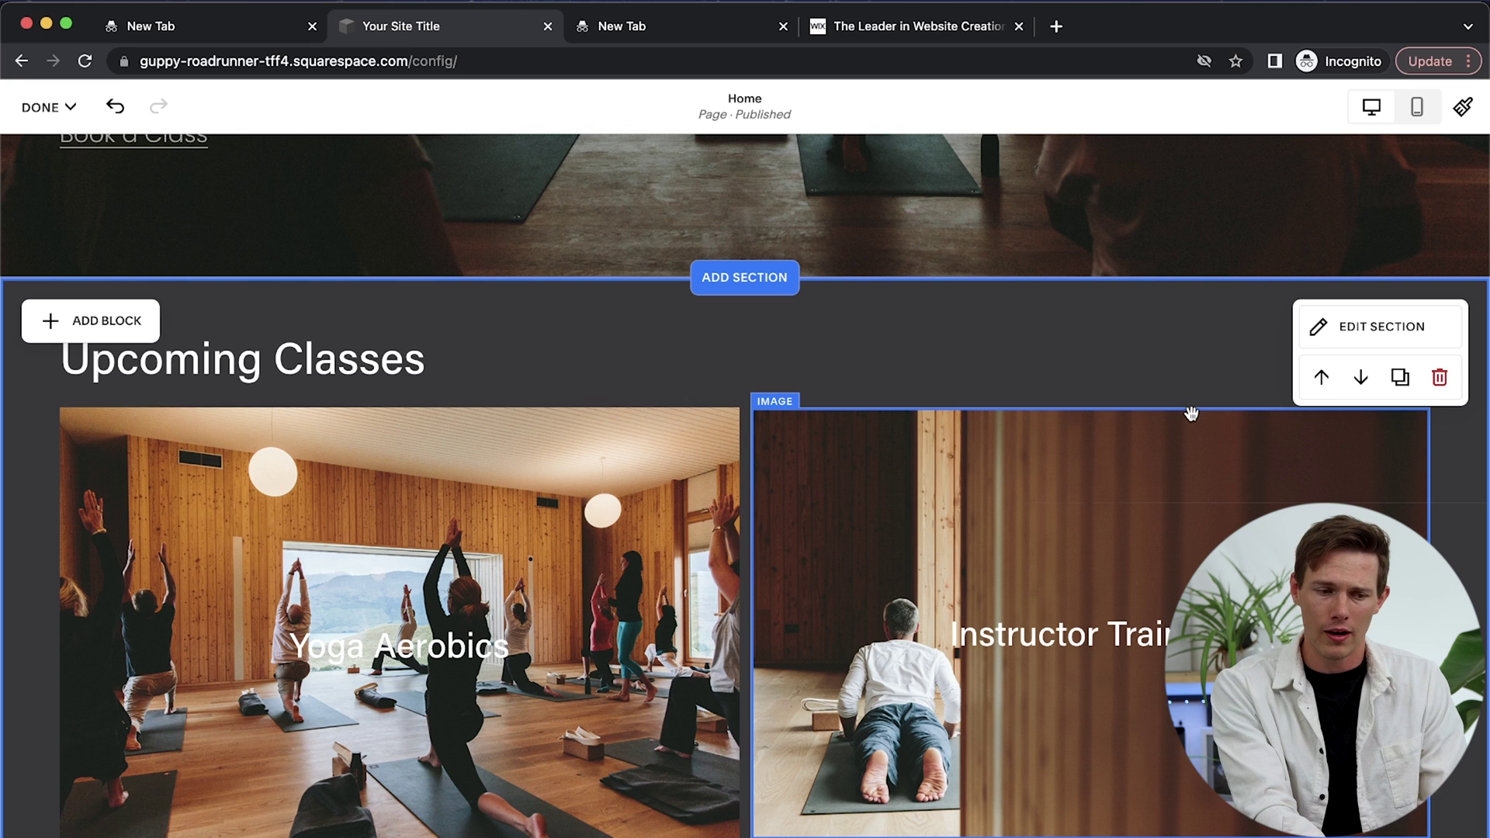
pyautogui.scroll(2, 729, 472)
pyautogui.scroll(-5, 544, 481)
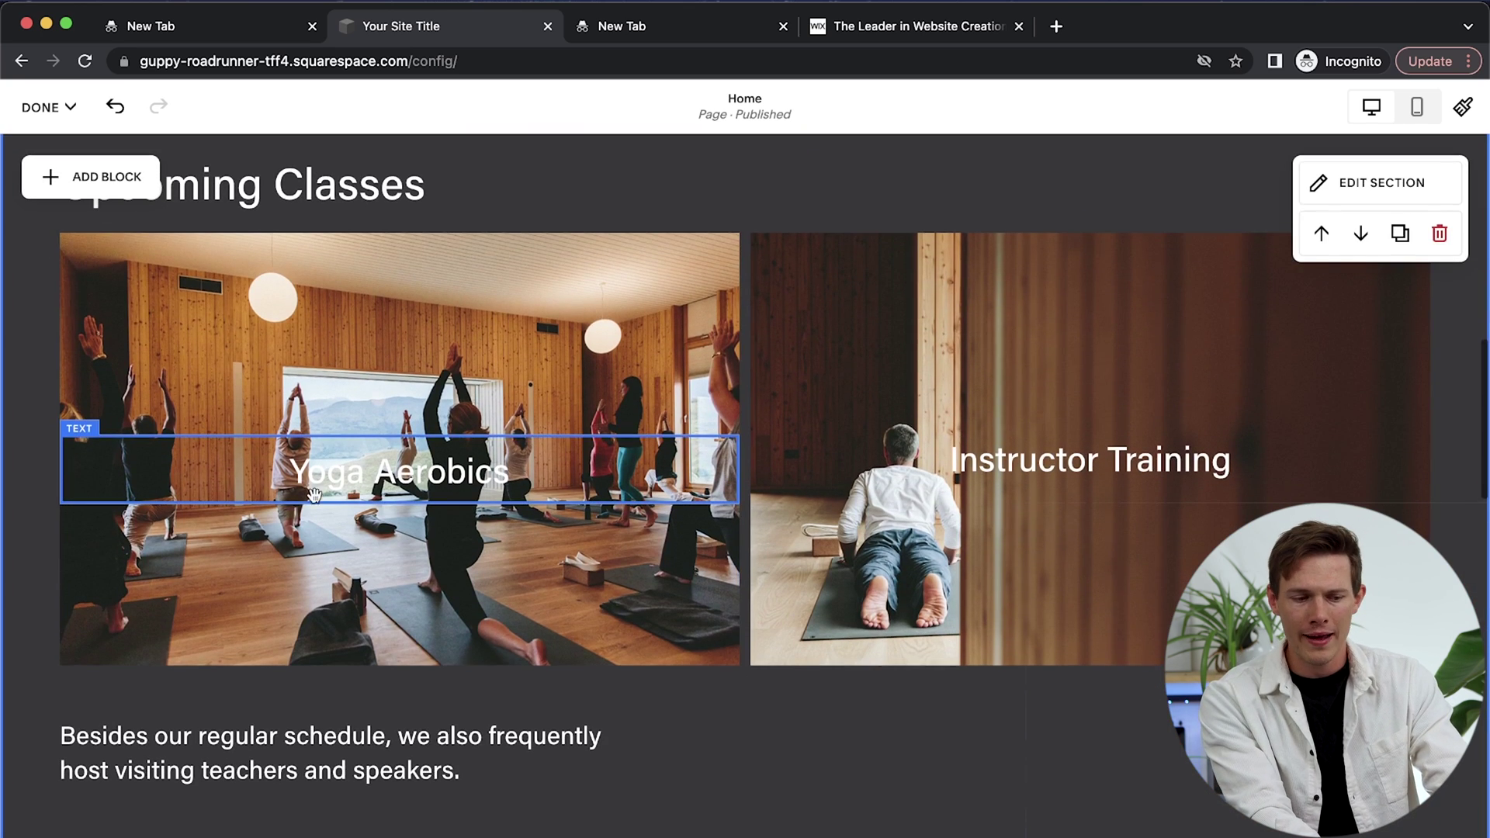
# Step: Show the Add Block list above Upcoming Classes and browse from Basic down to Integrations
pyautogui.click(94, 178)
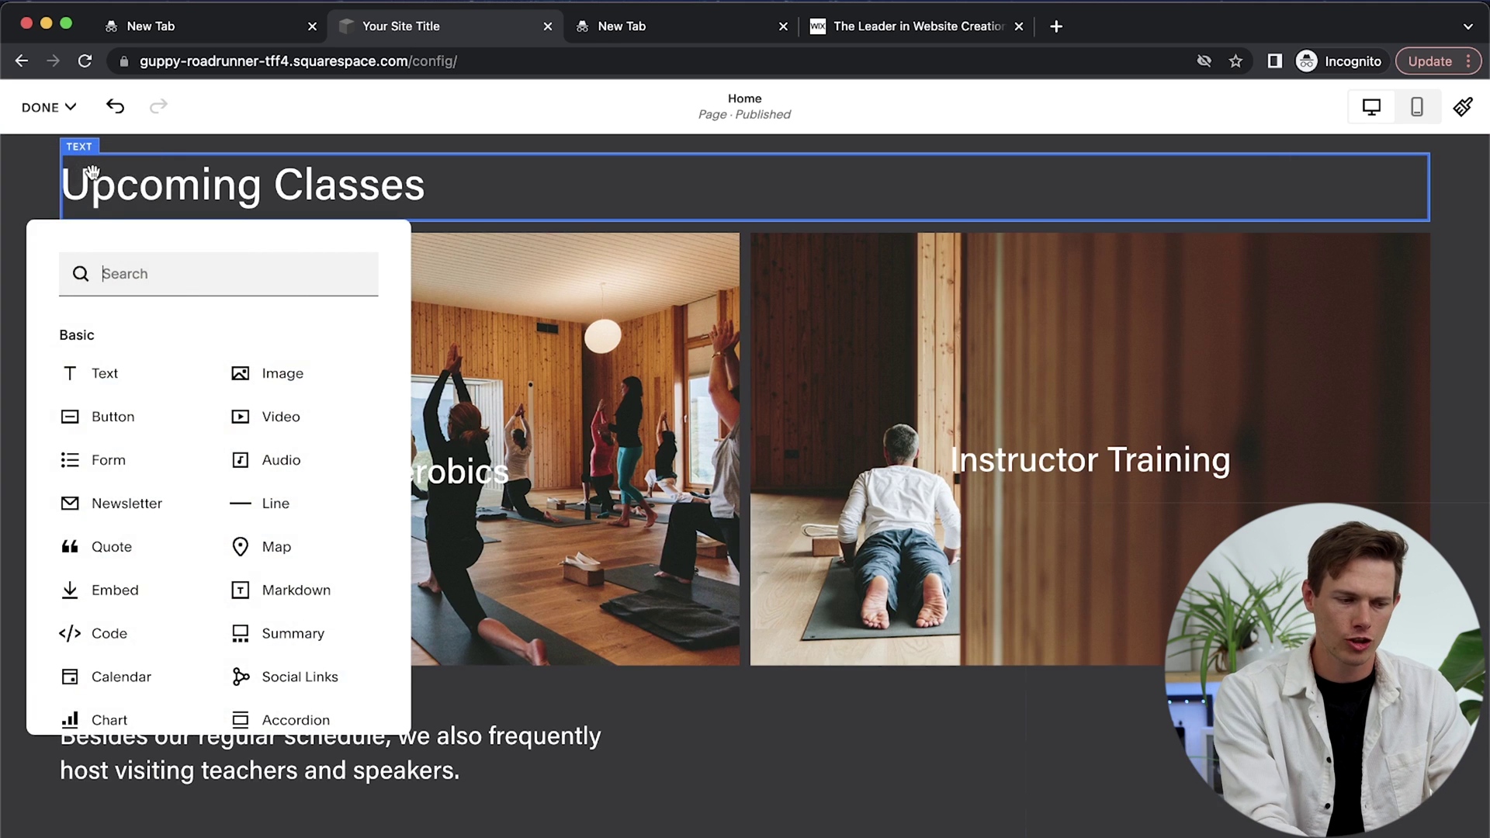
pyautogui.scroll(-15, 147, 587)
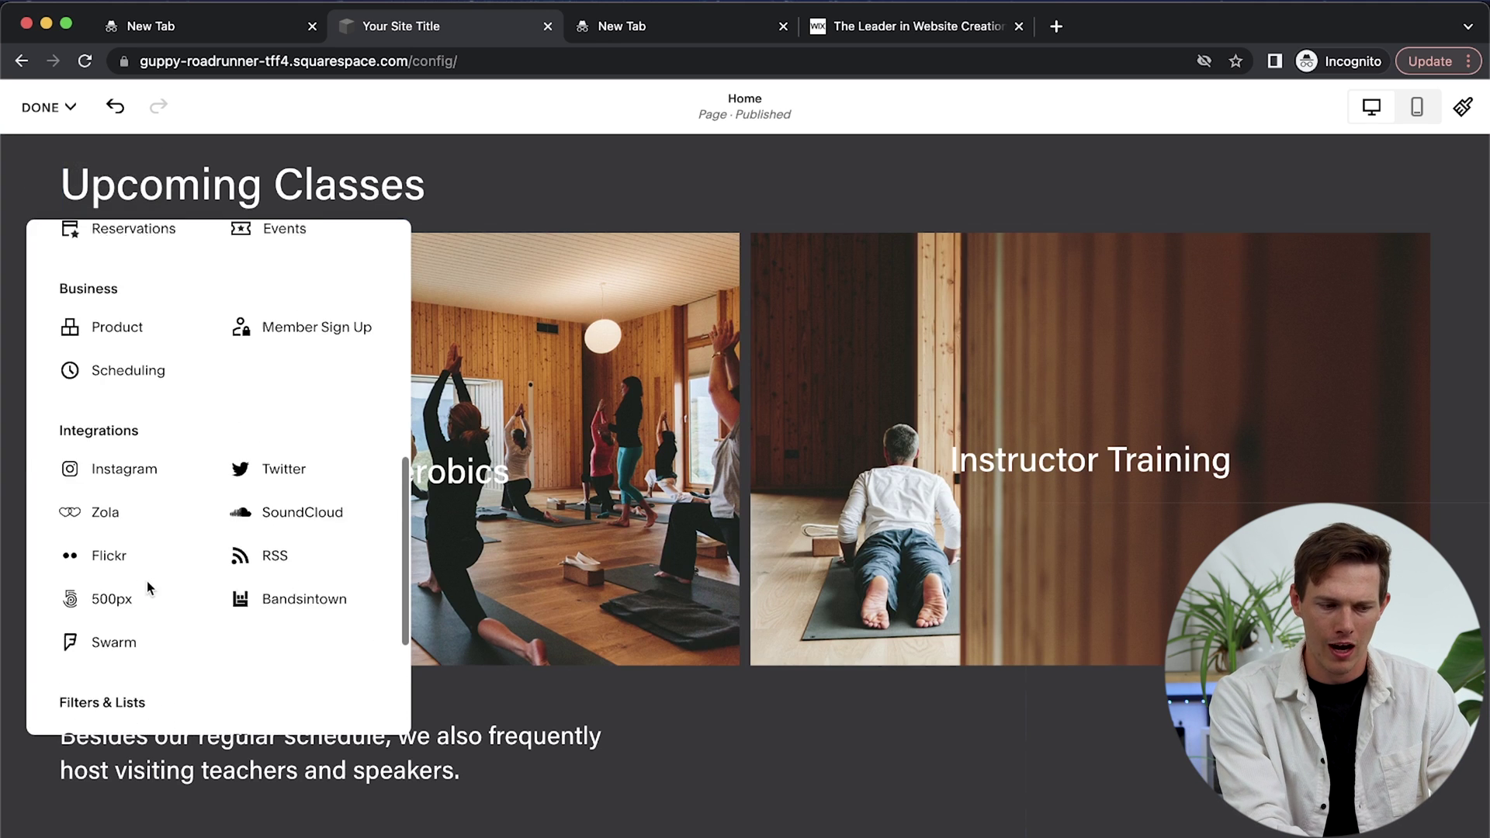
pyautogui.scroll(5, 147, 587)
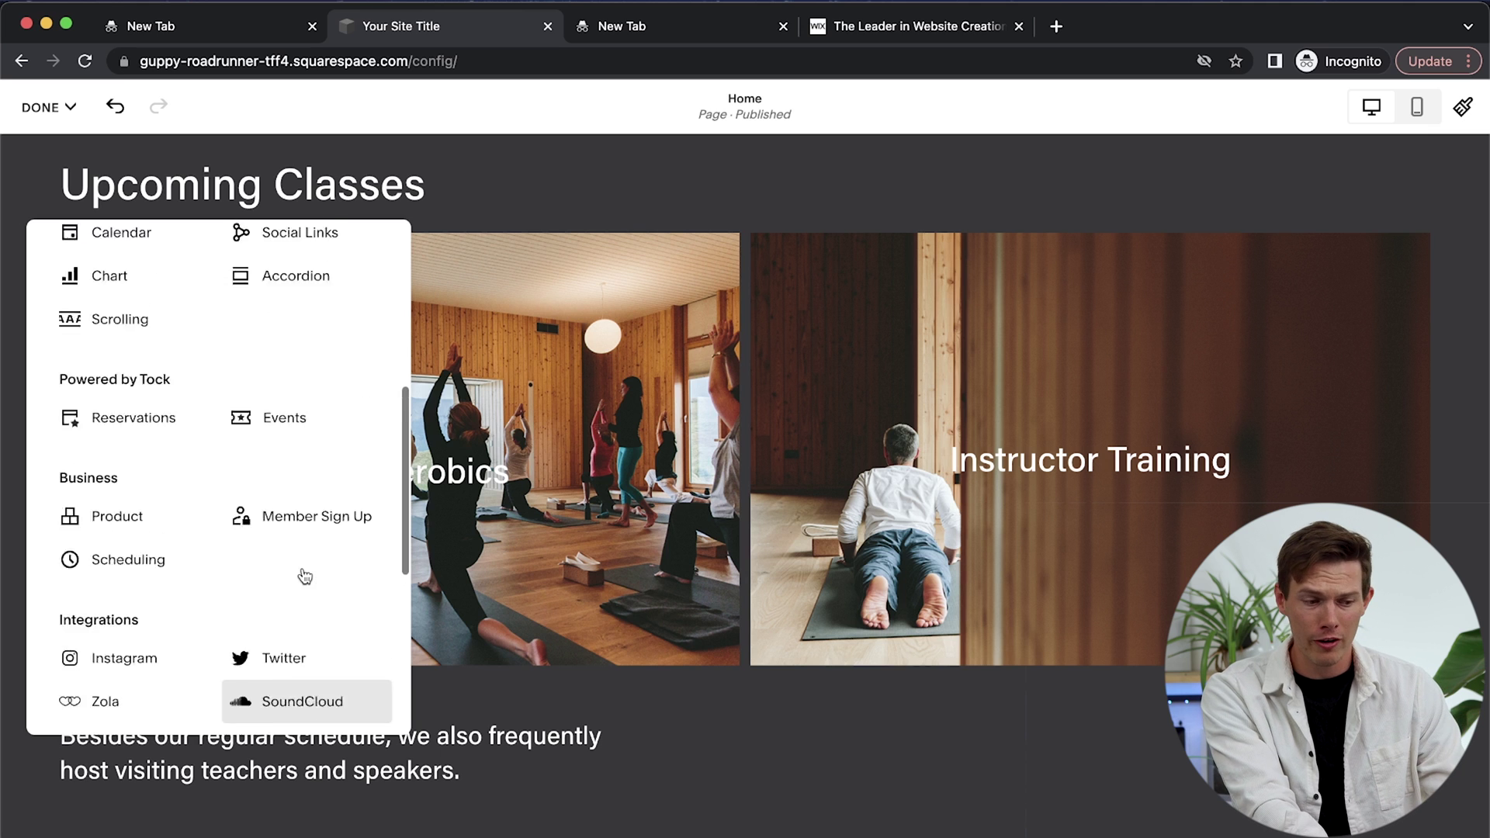
pyautogui.scroll(6, 305, 576)
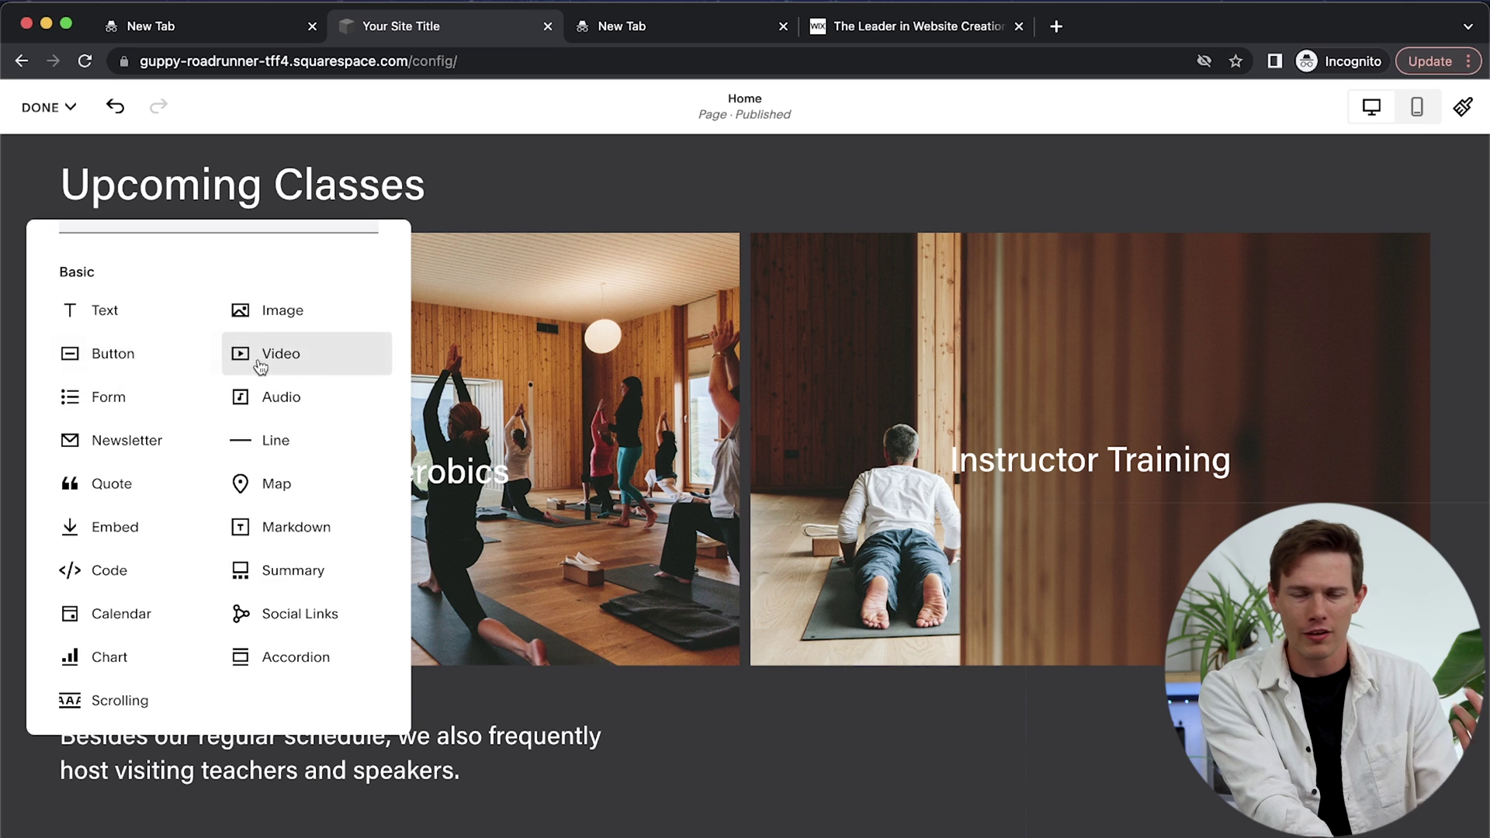
pyautogui.scroll(-7, 276, 466)
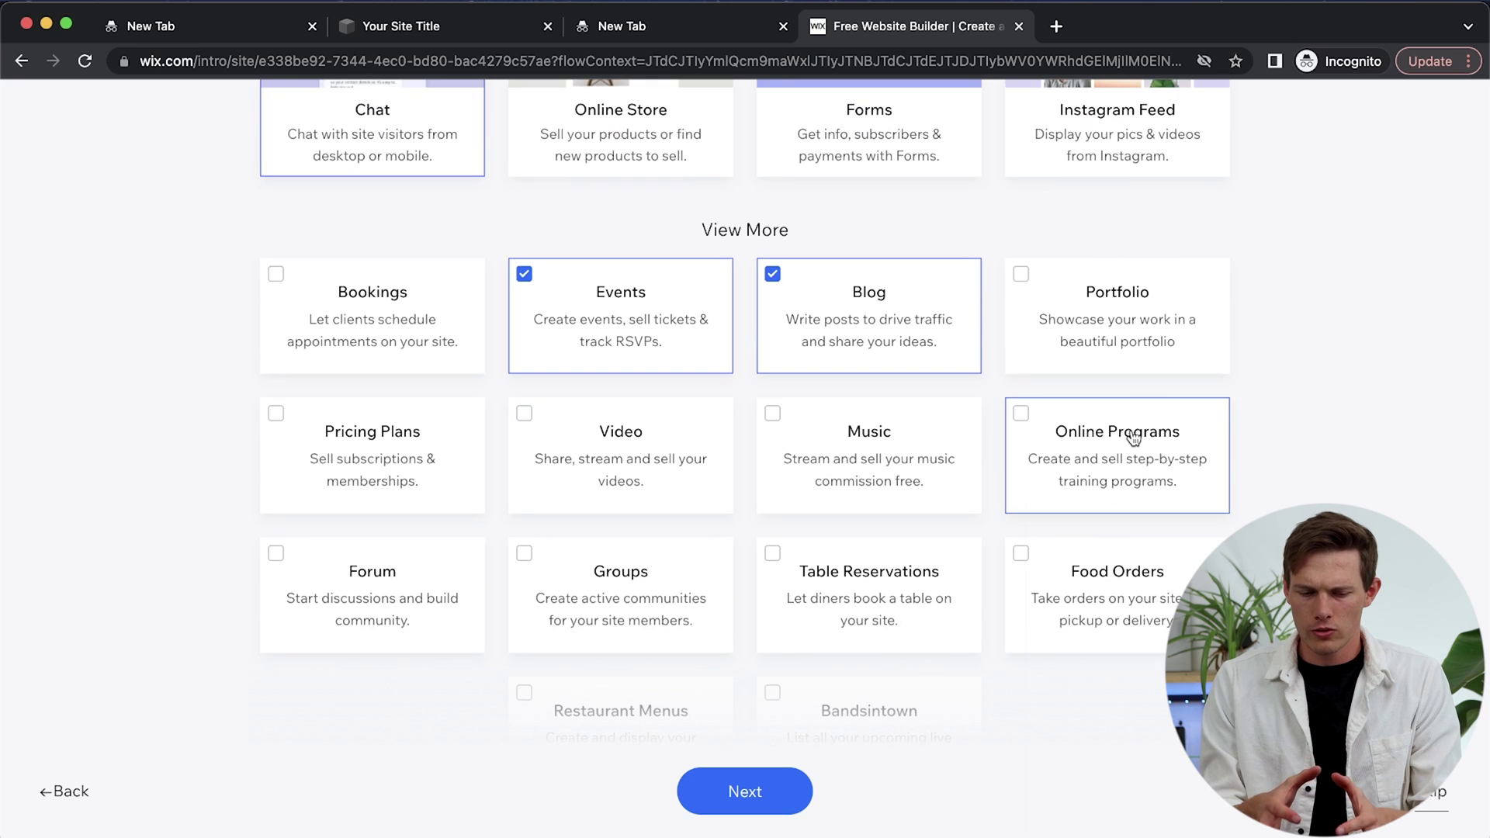
# Step: Tick Food Orders alongside Events and Blog, then continue to the dashboard setup page
pyautogui.scroll(-3, 1134, 439)
pyautogui.click(1112, 487)
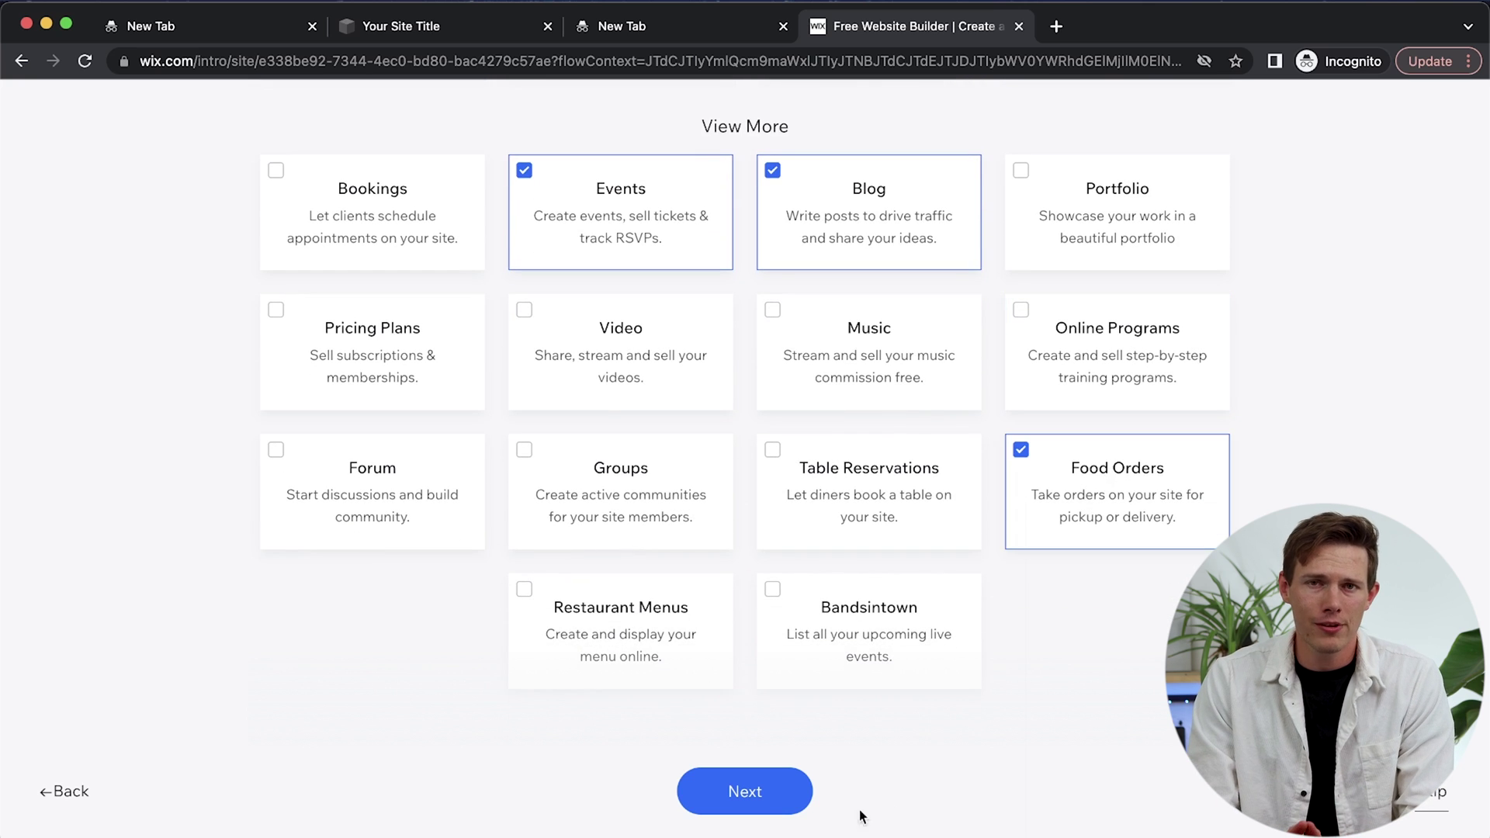
pyautogui.click(780, 787)
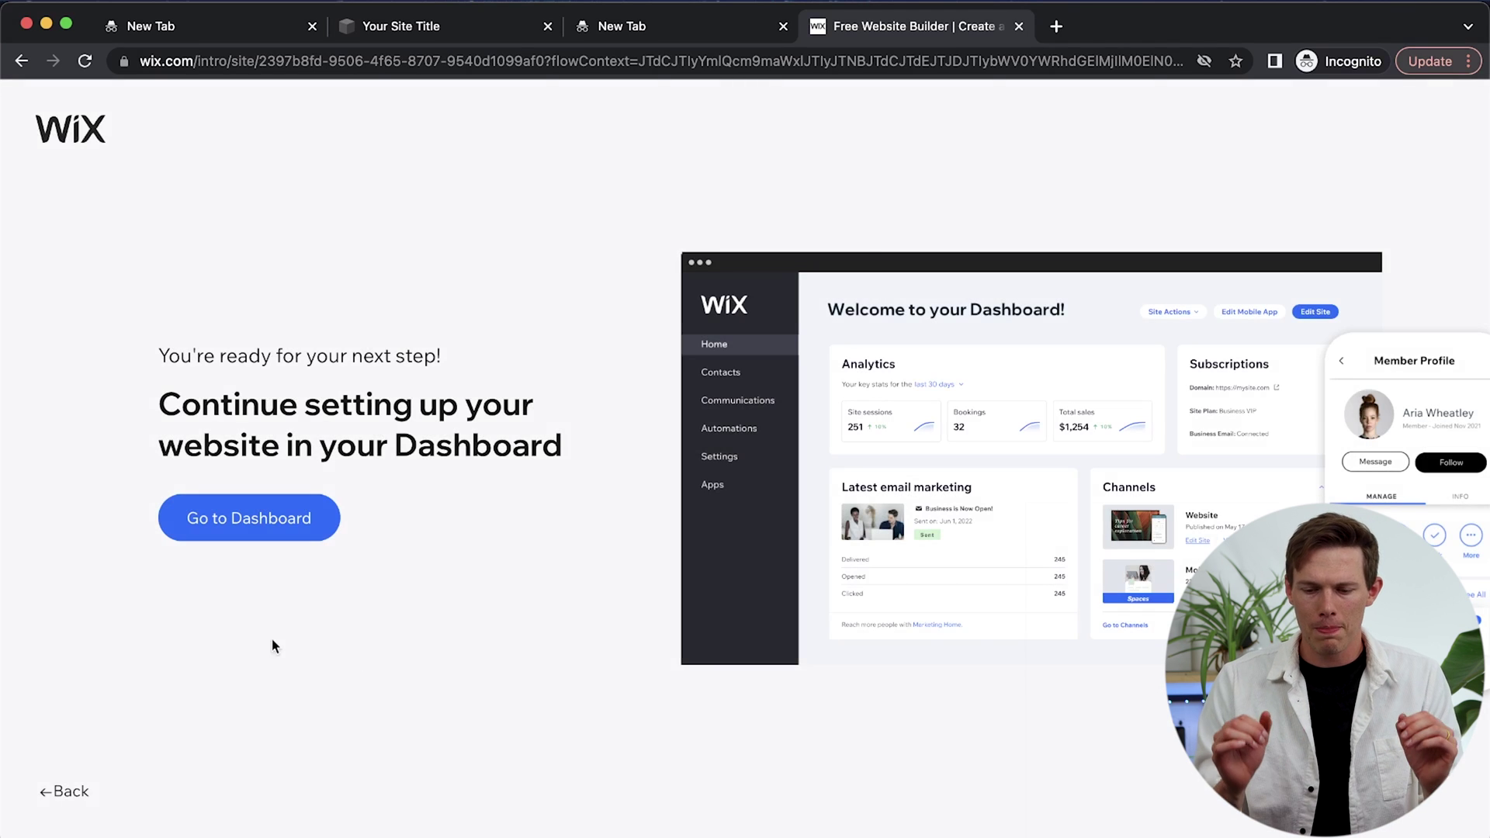
# Step: Choose the Timeless theme, the Introducing homepage design and an About page, then build the site
pyautogui.click(238, 514)
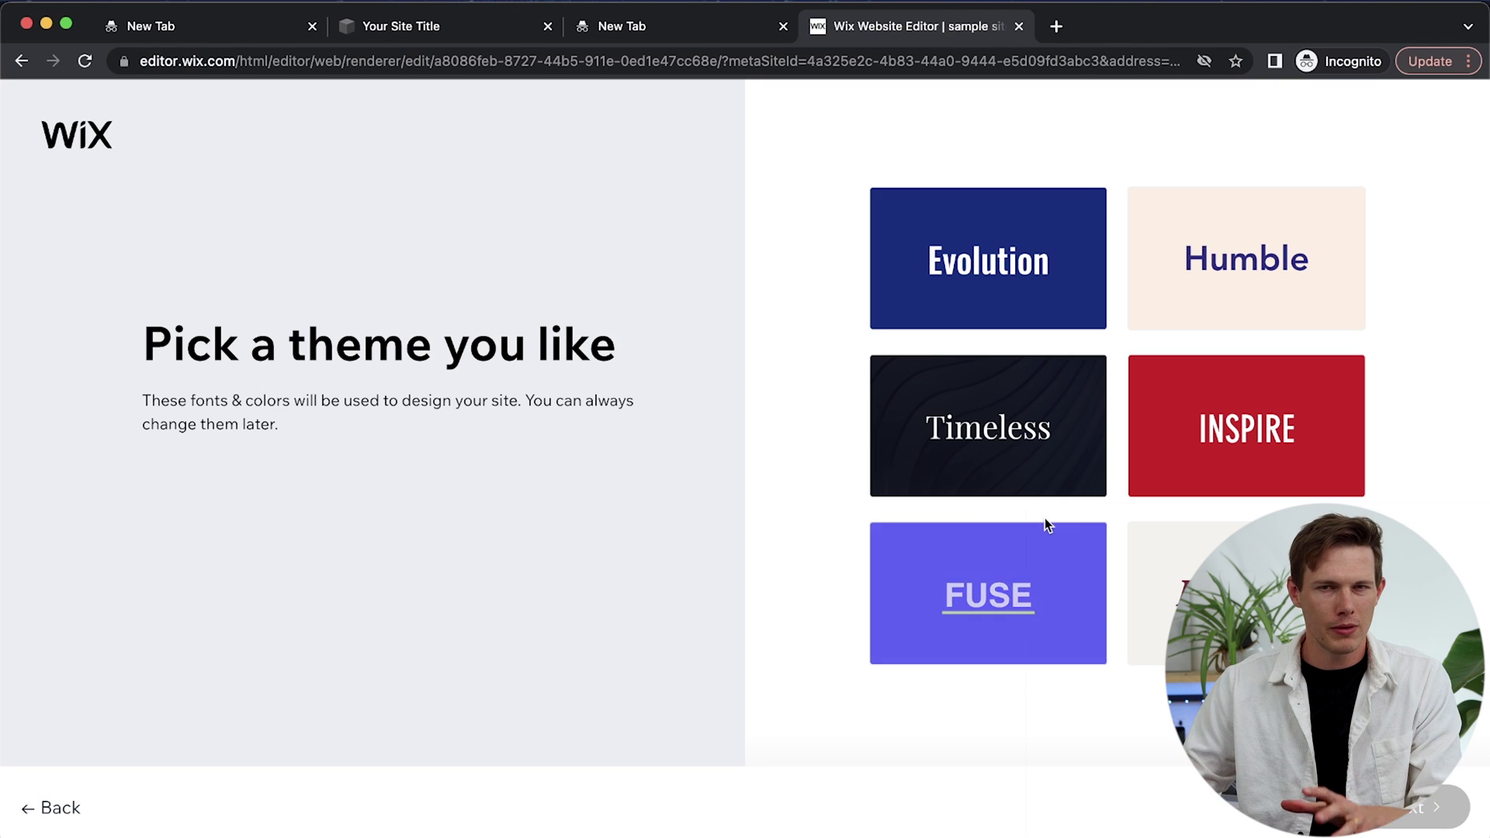
pyautogui.moveTo(1035, 440)
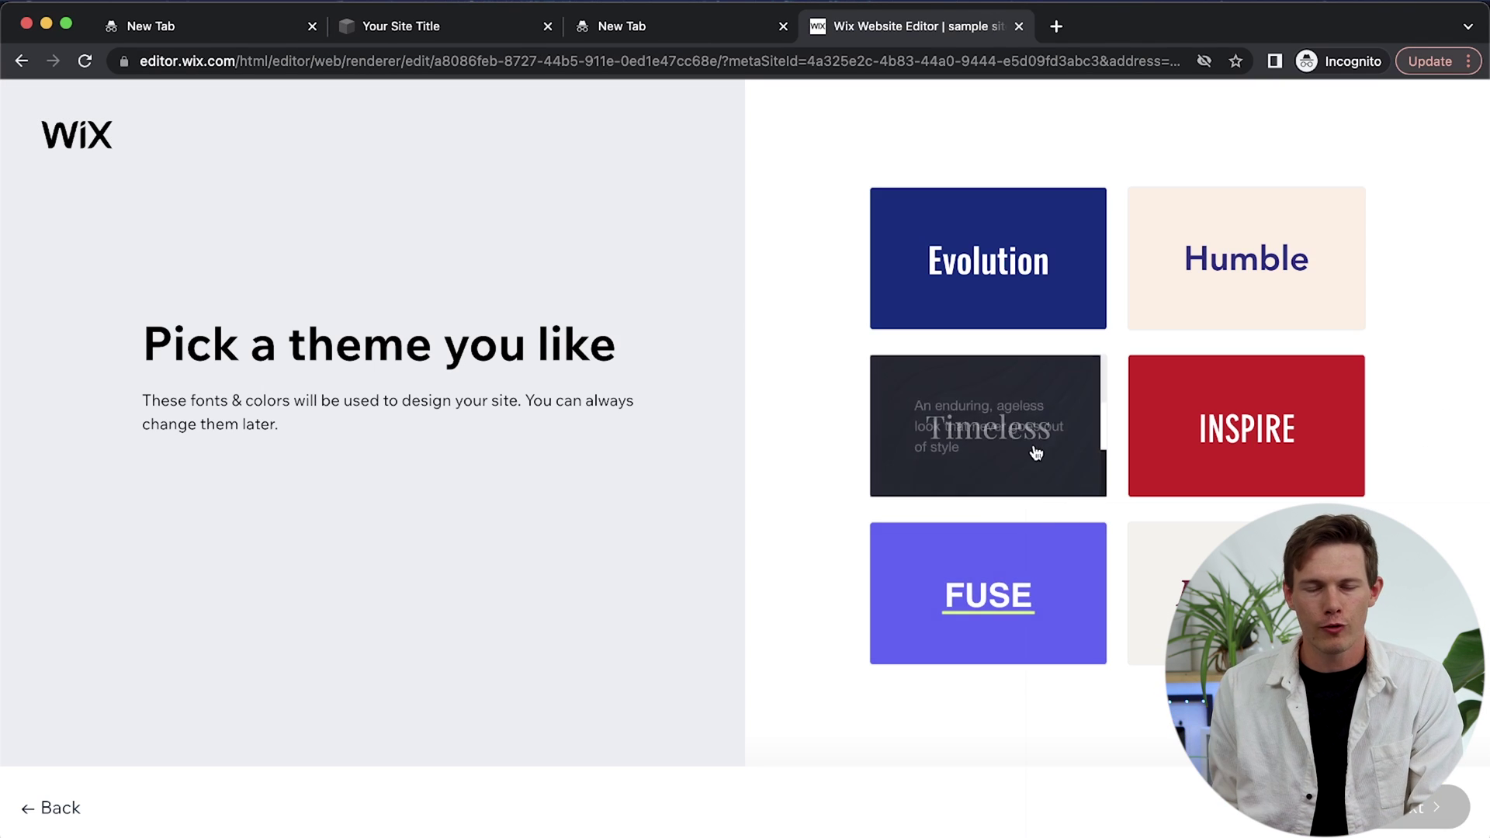
pyautogui.click(1081, 441)
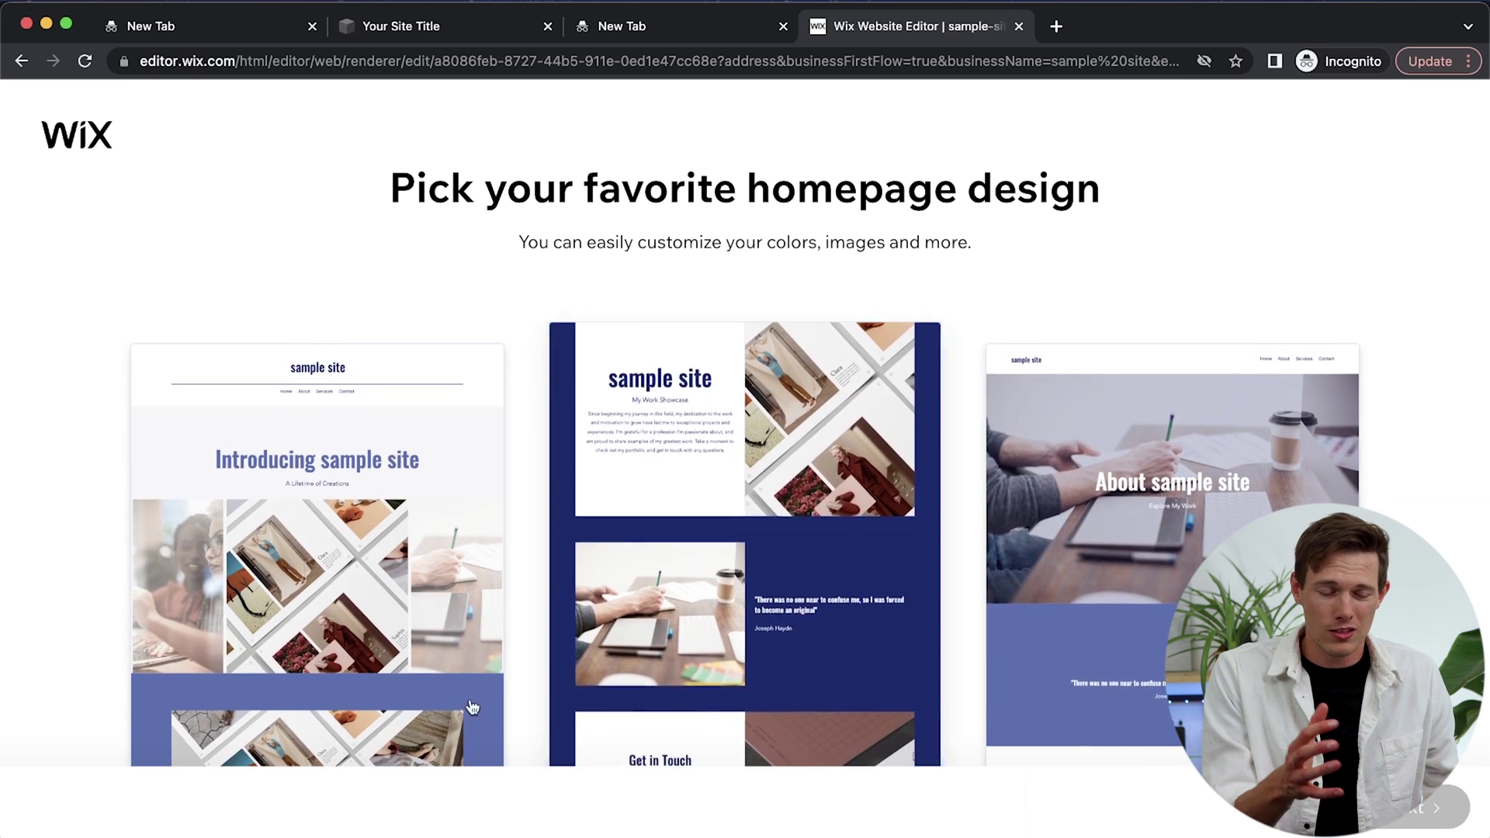
pyautogui.click(472, 706)
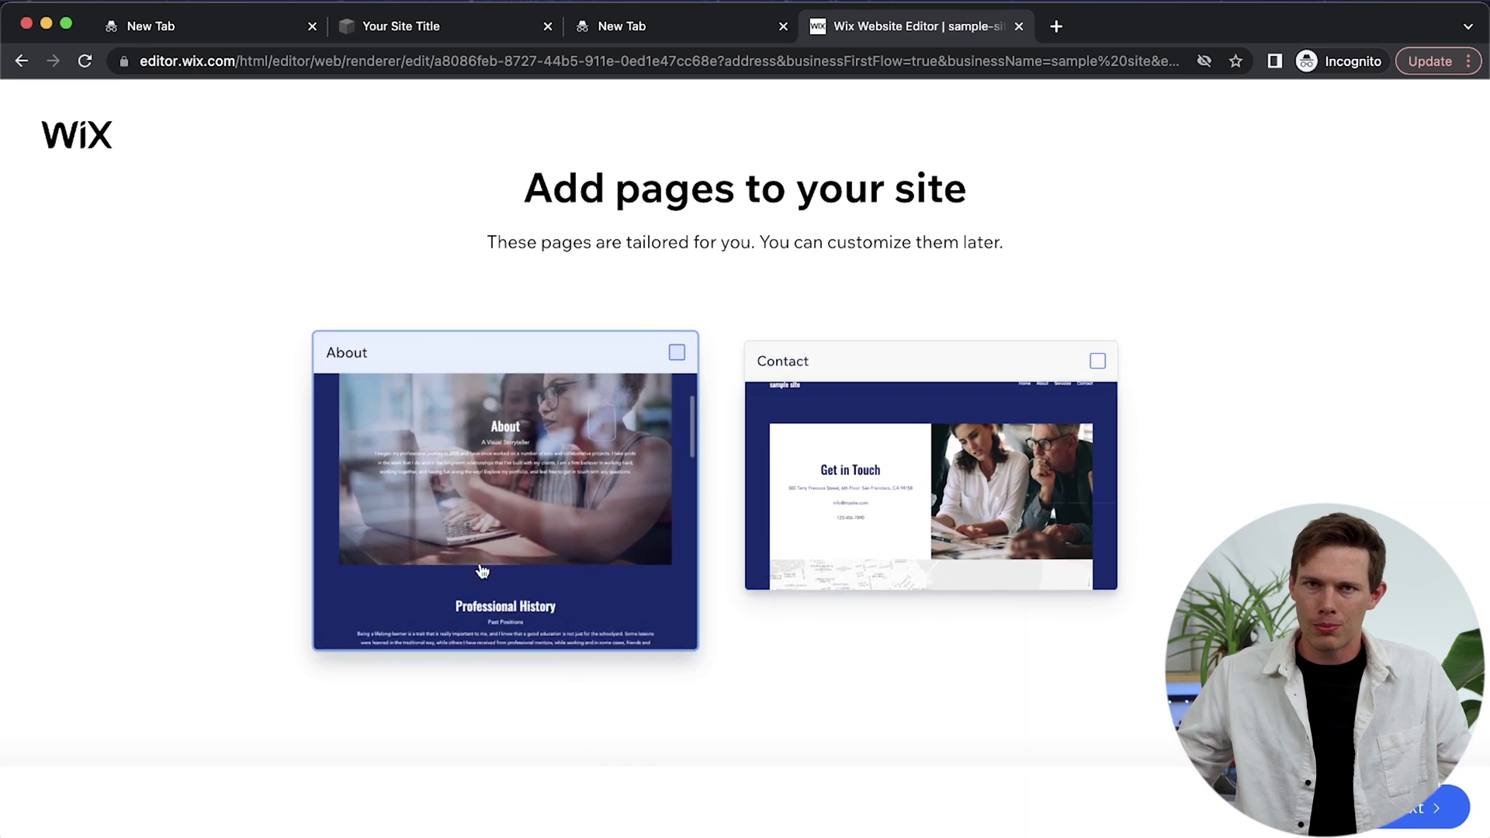
pyautogui.click(672, 357)
pyautogui.click(1413, 812)
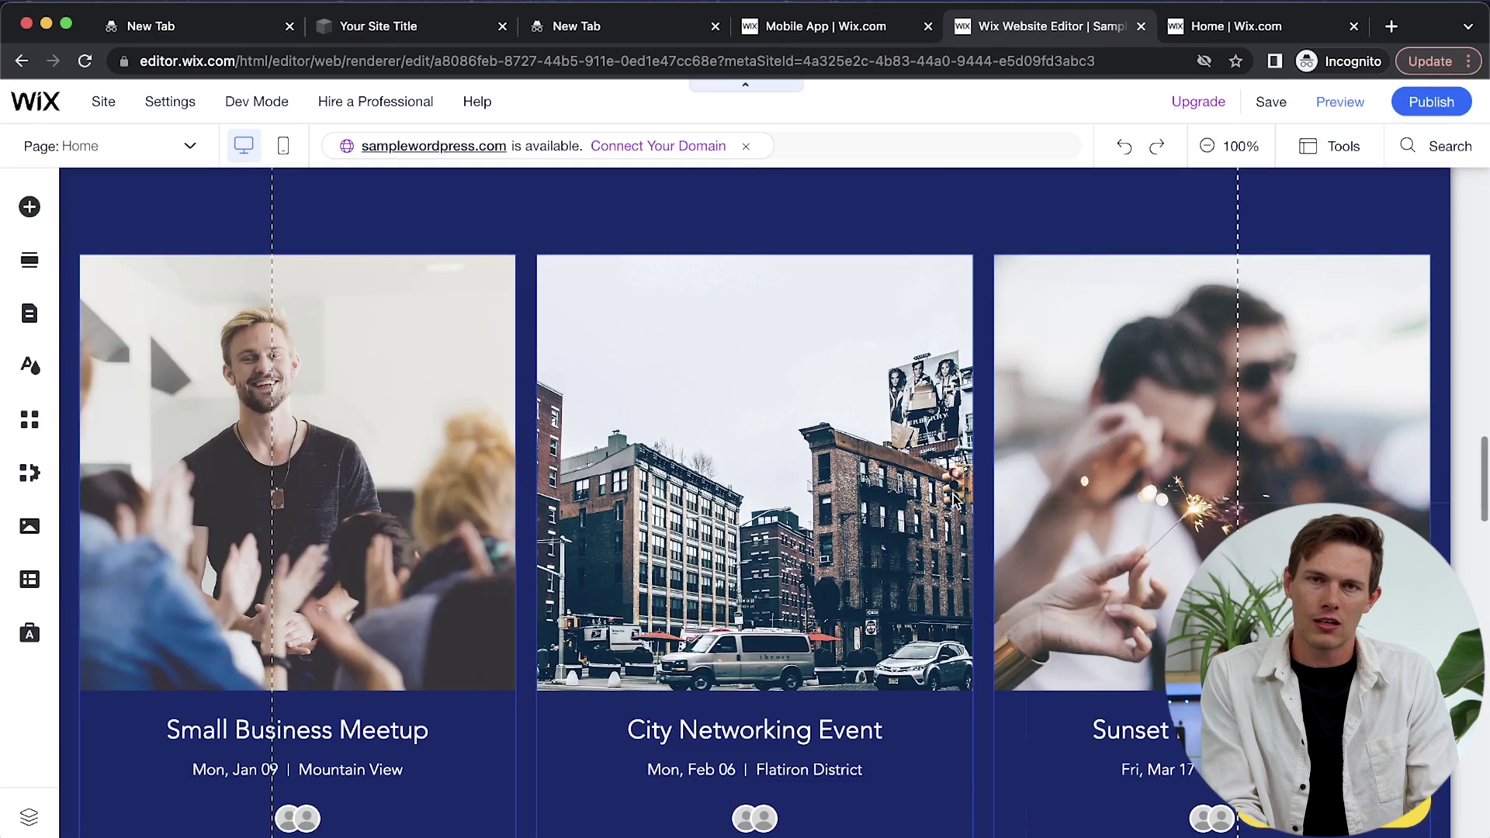
pyautogui.scroll(15, 953, 502)
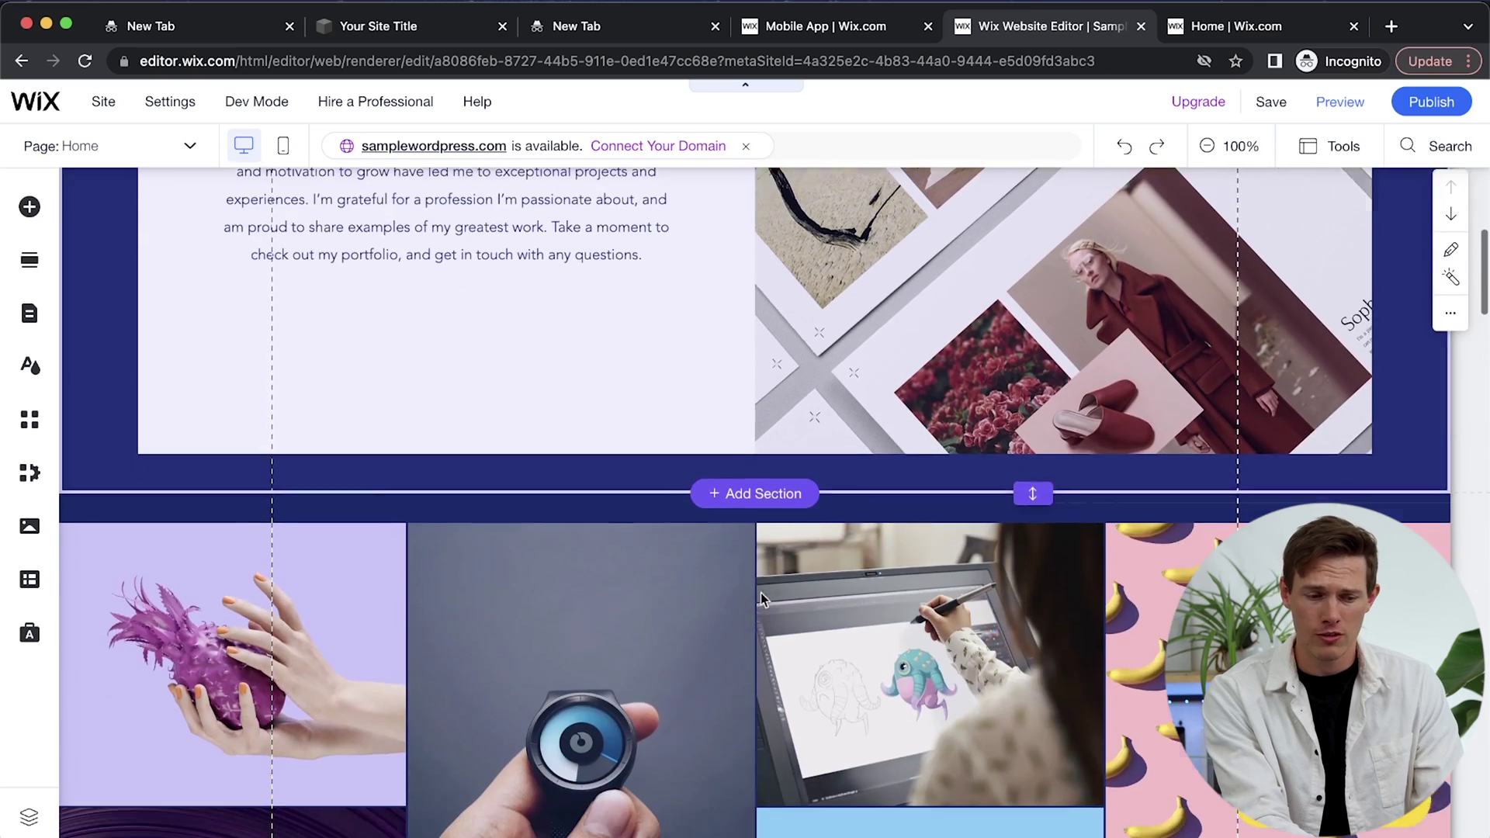
pyautogui.click(741, 494)
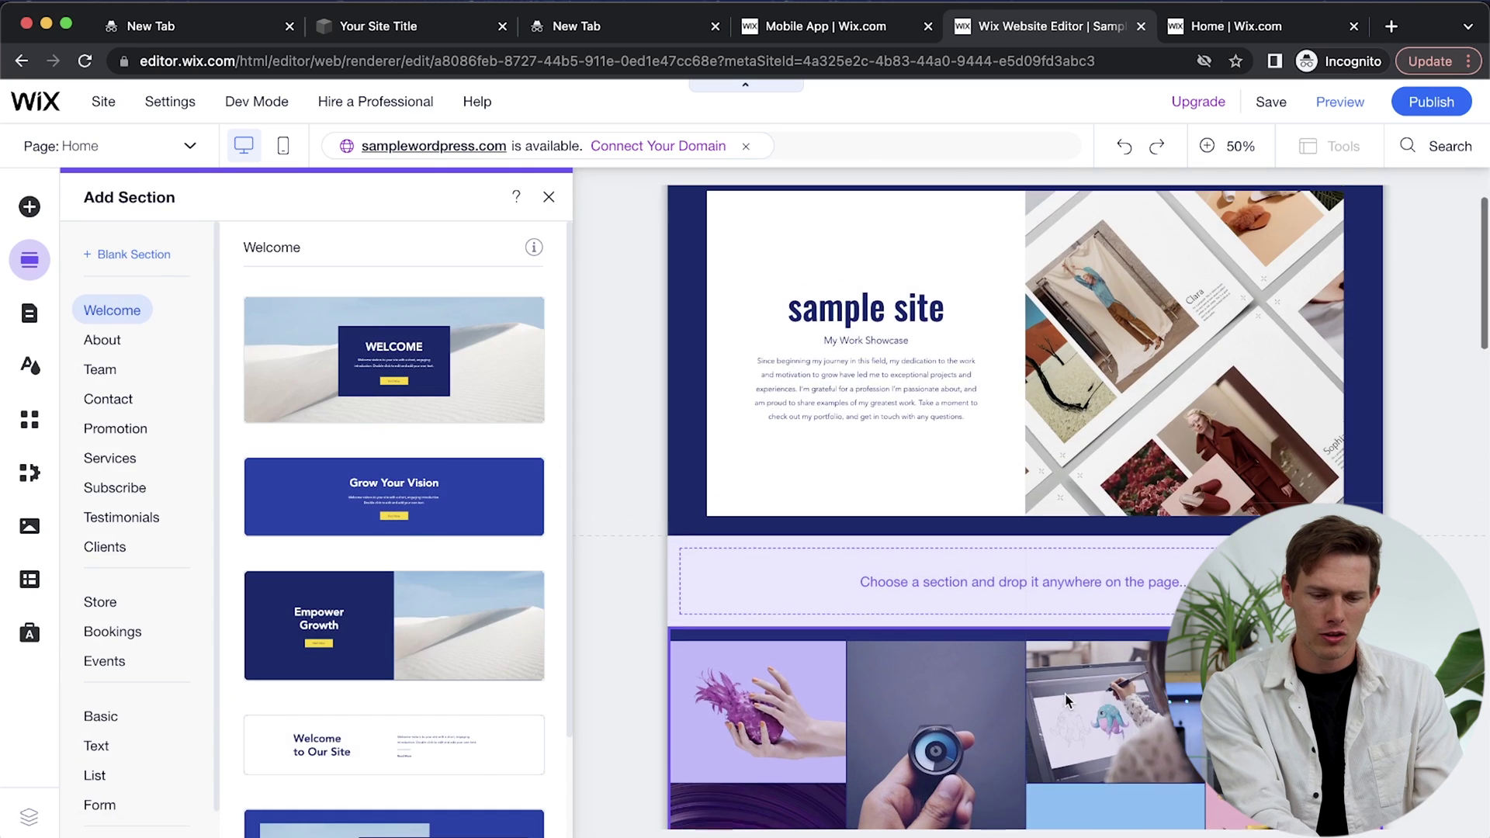
pyautogui.scroll(-8, 1065, 695)
pyautogui.scroll(5, 1066, 701)
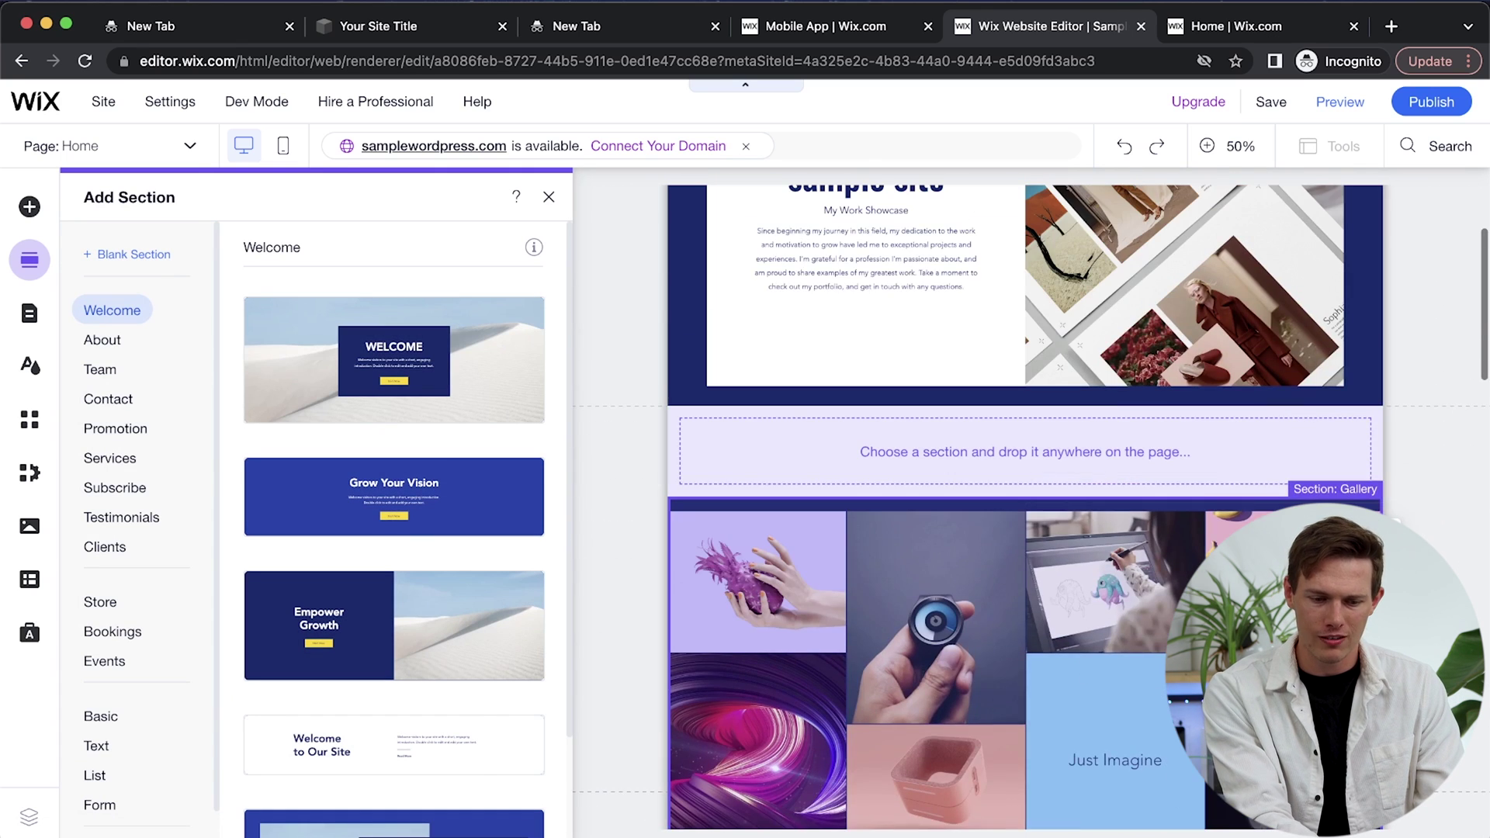
# Step: Close the layout picker and drag the green mail button from Button > Icon Buttons onto the hero
pyautogui.click(548, 198)
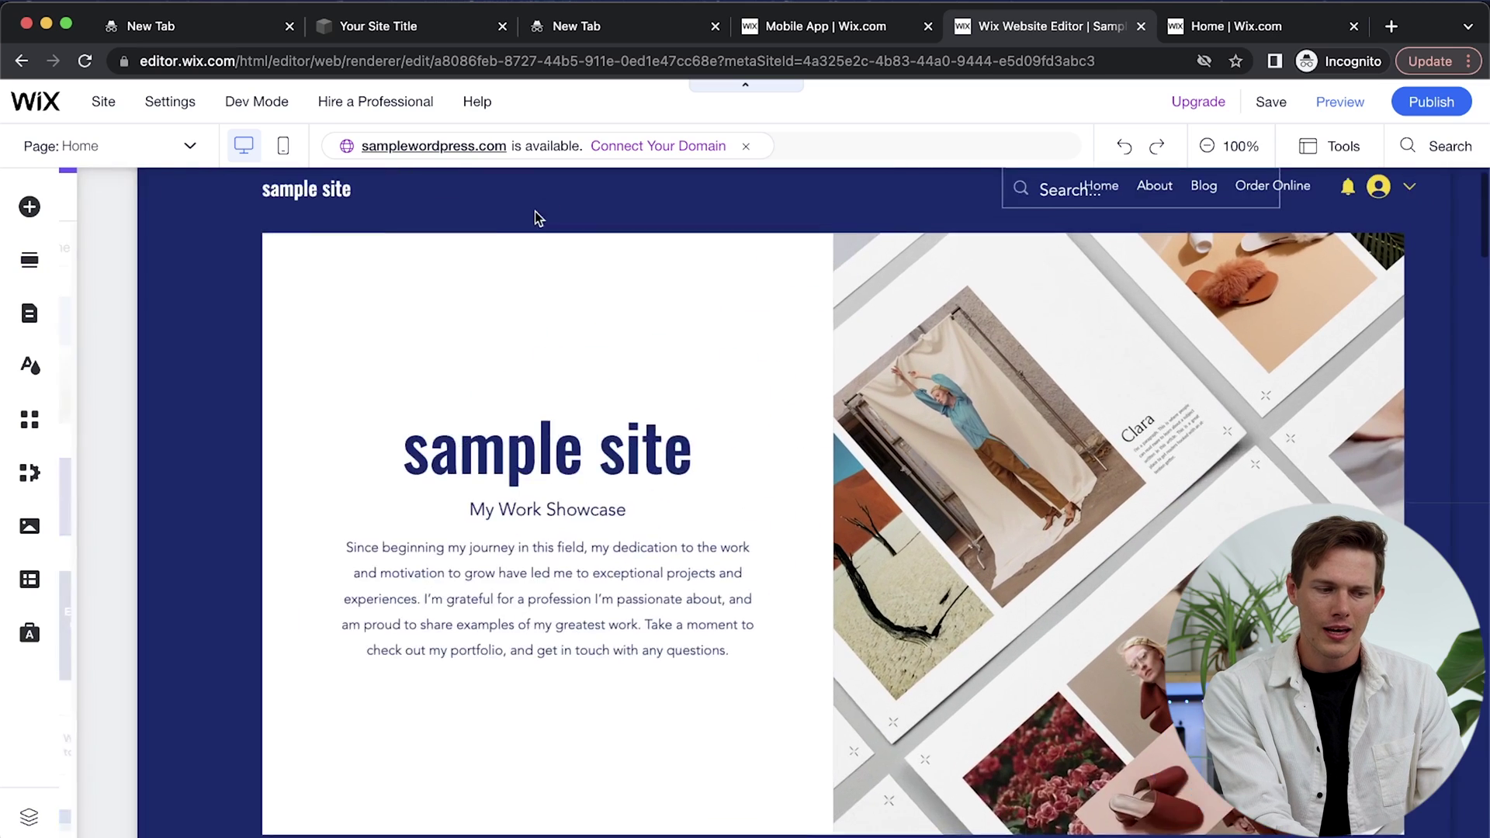
pyautogui.click(28, 208)
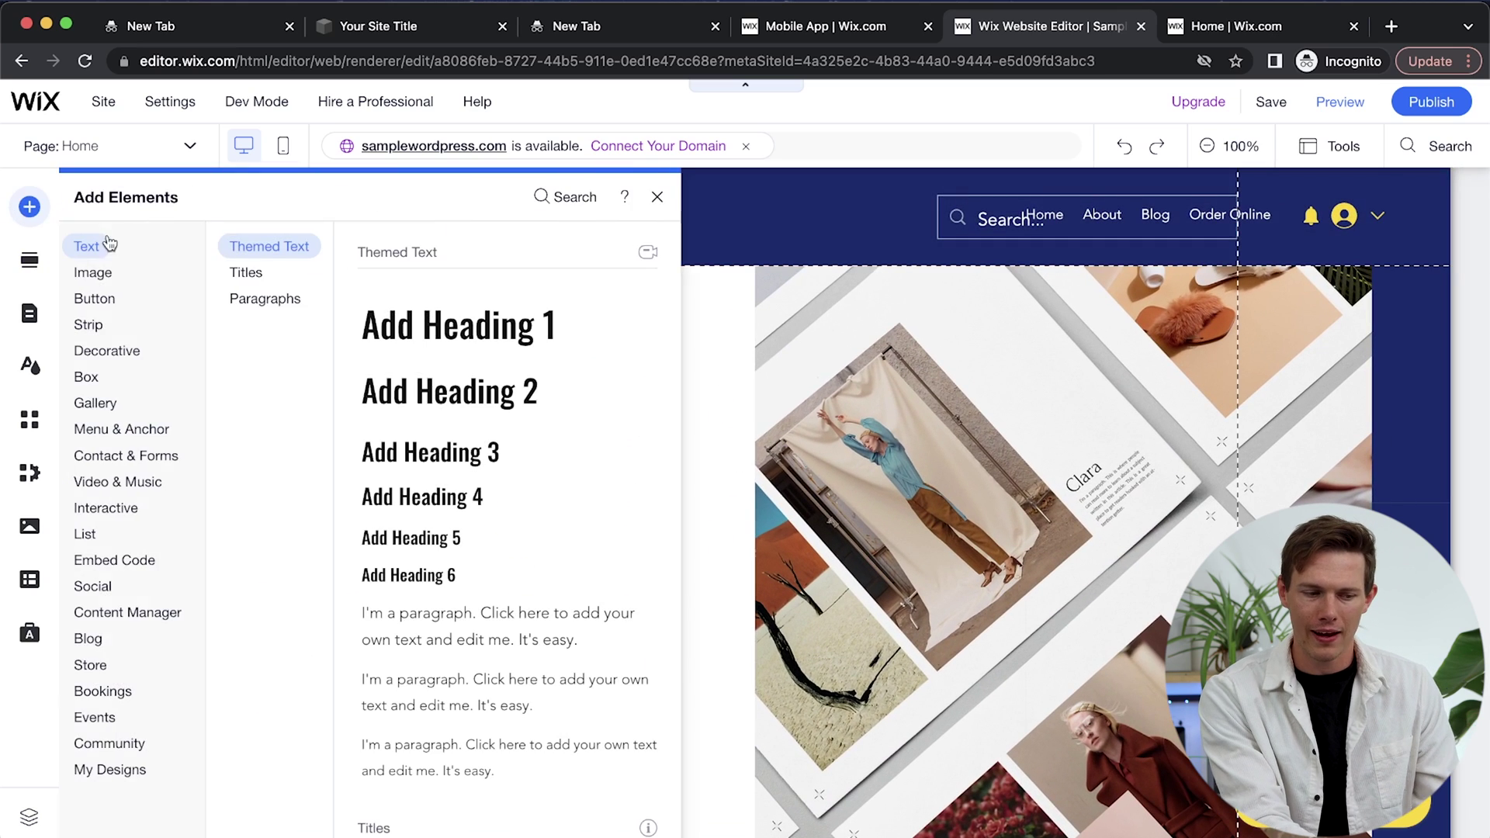
pyautogui.moveTo(130, 617)
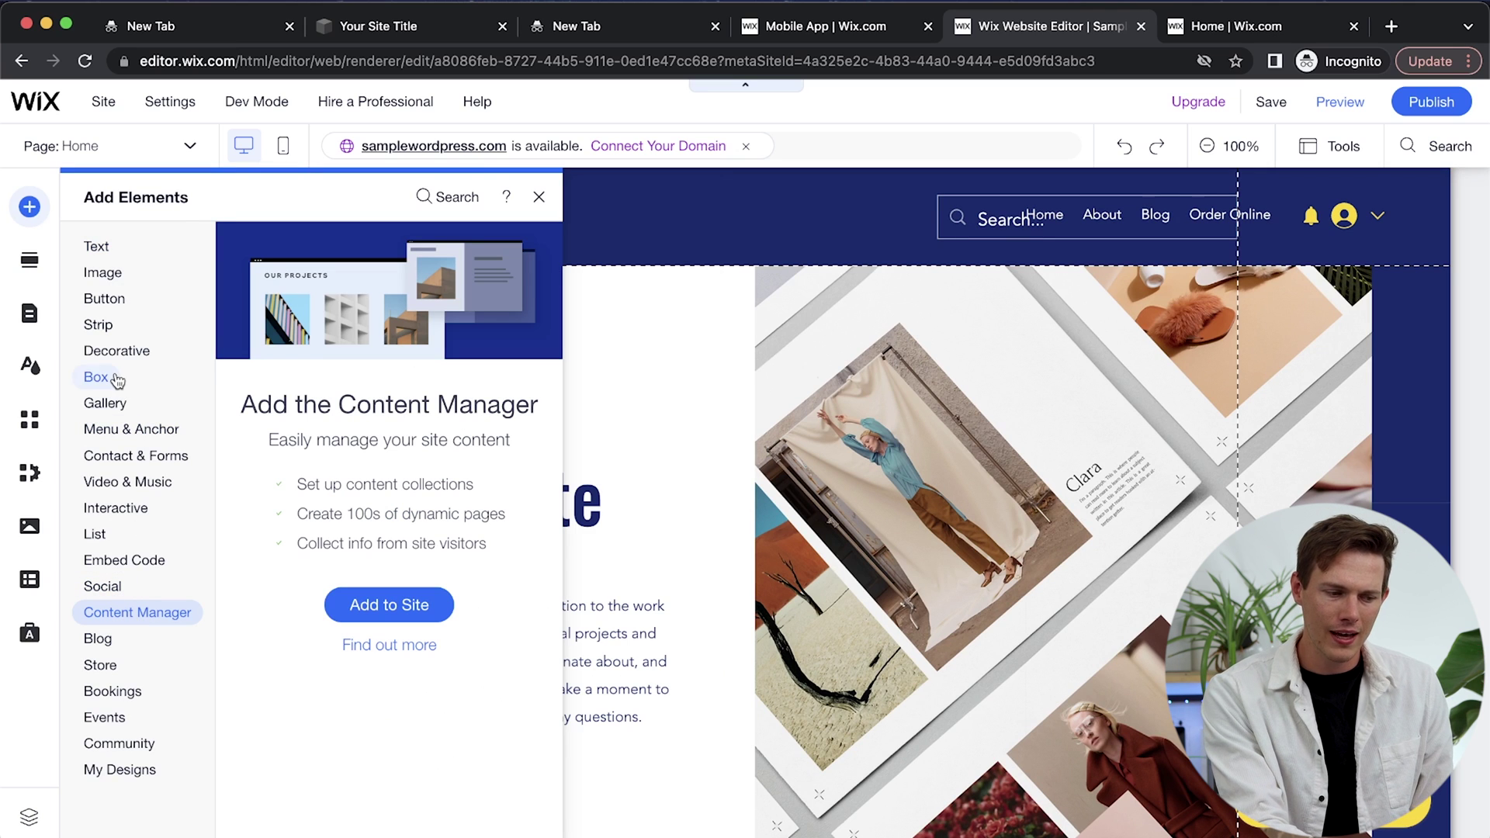
pyautogui.moveTo(117, 380)
pyautogui.moveTo(144, 353)
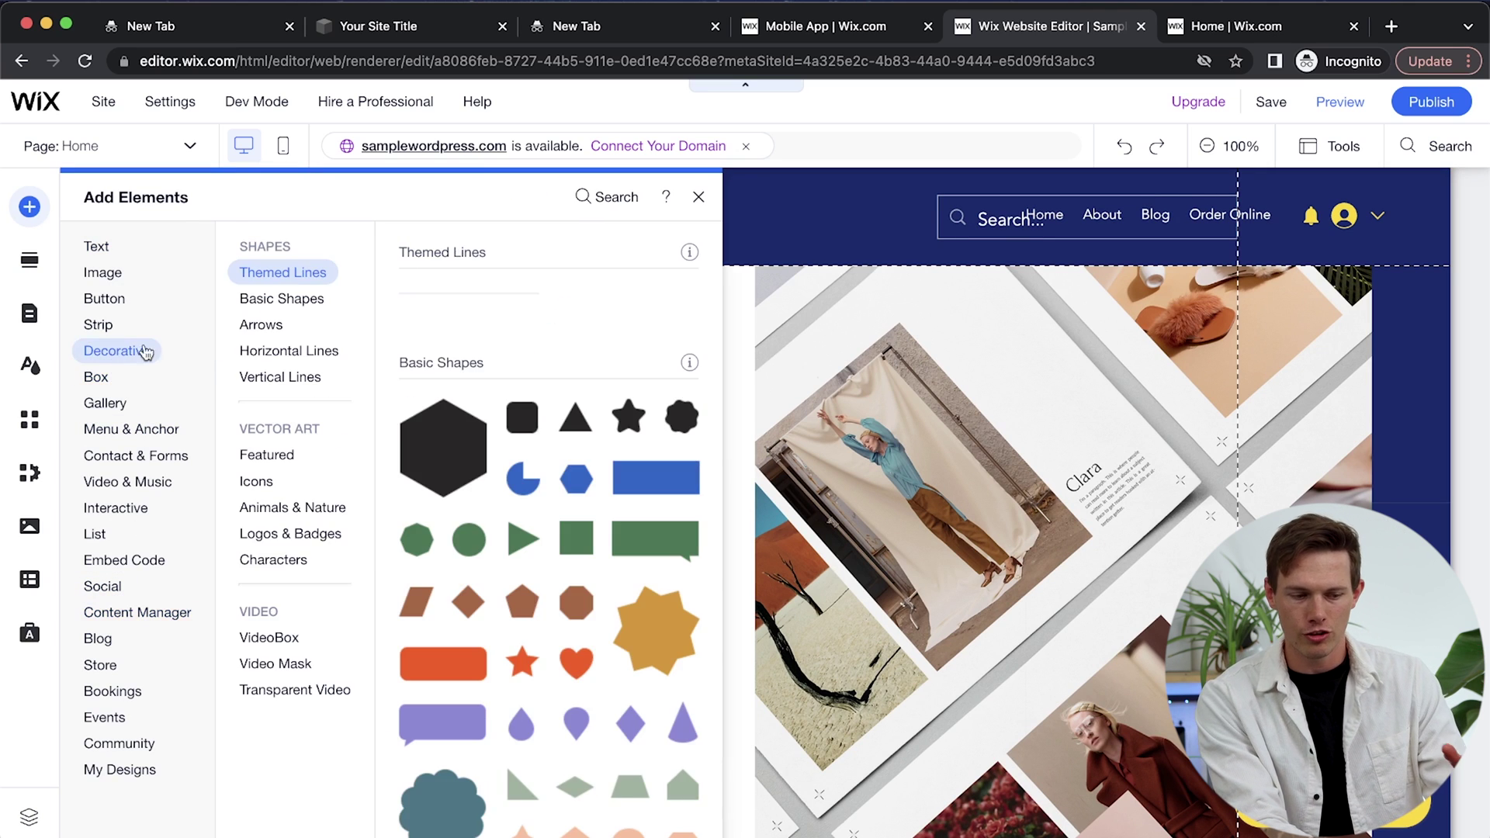
pyautogui.moveTo(94, 301)
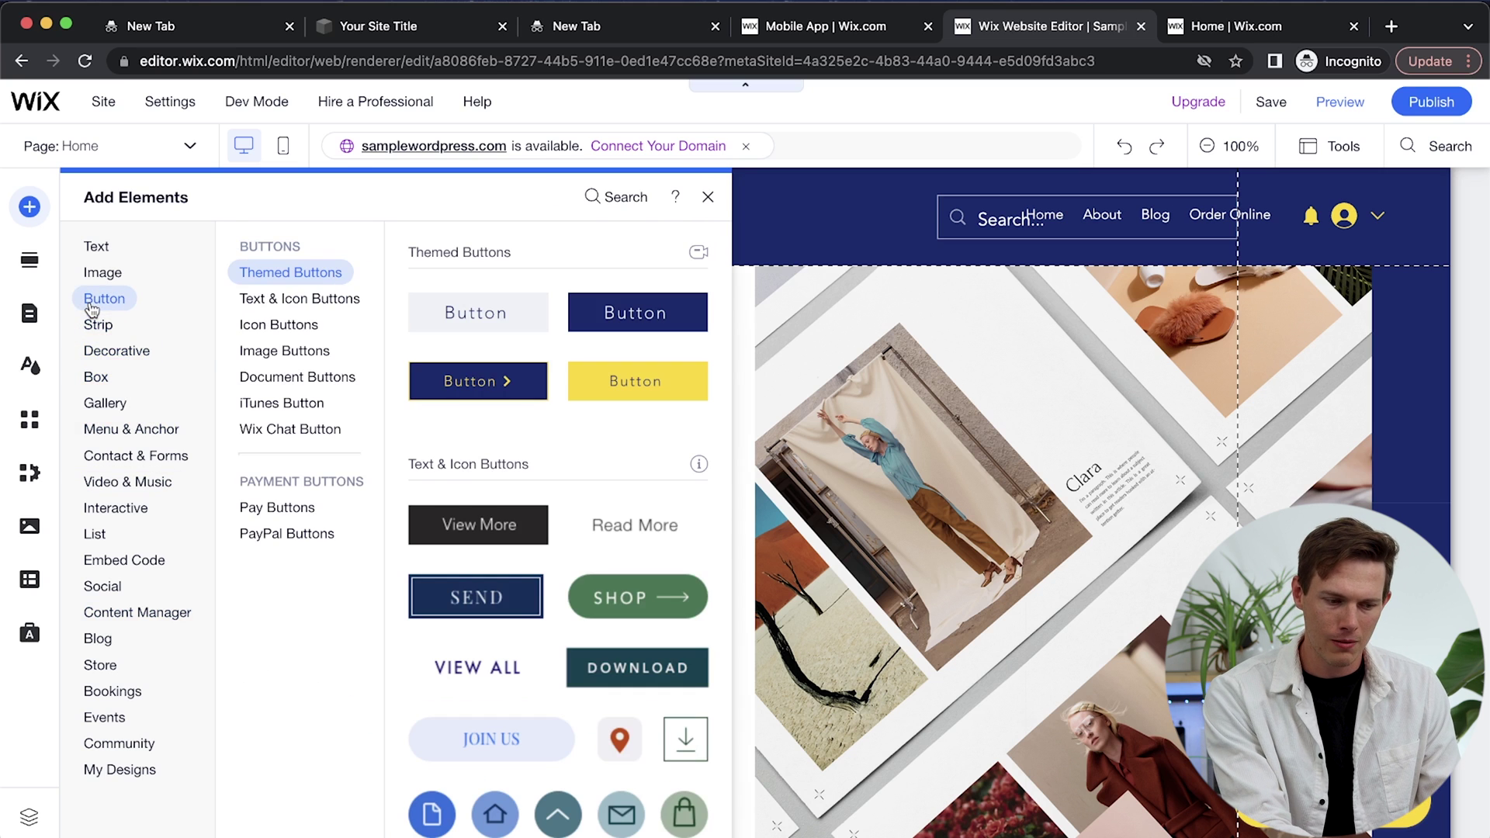
pyautogui.scroll(-5, 564, 481)
pyautogui.scroll(-10, 564, 481)
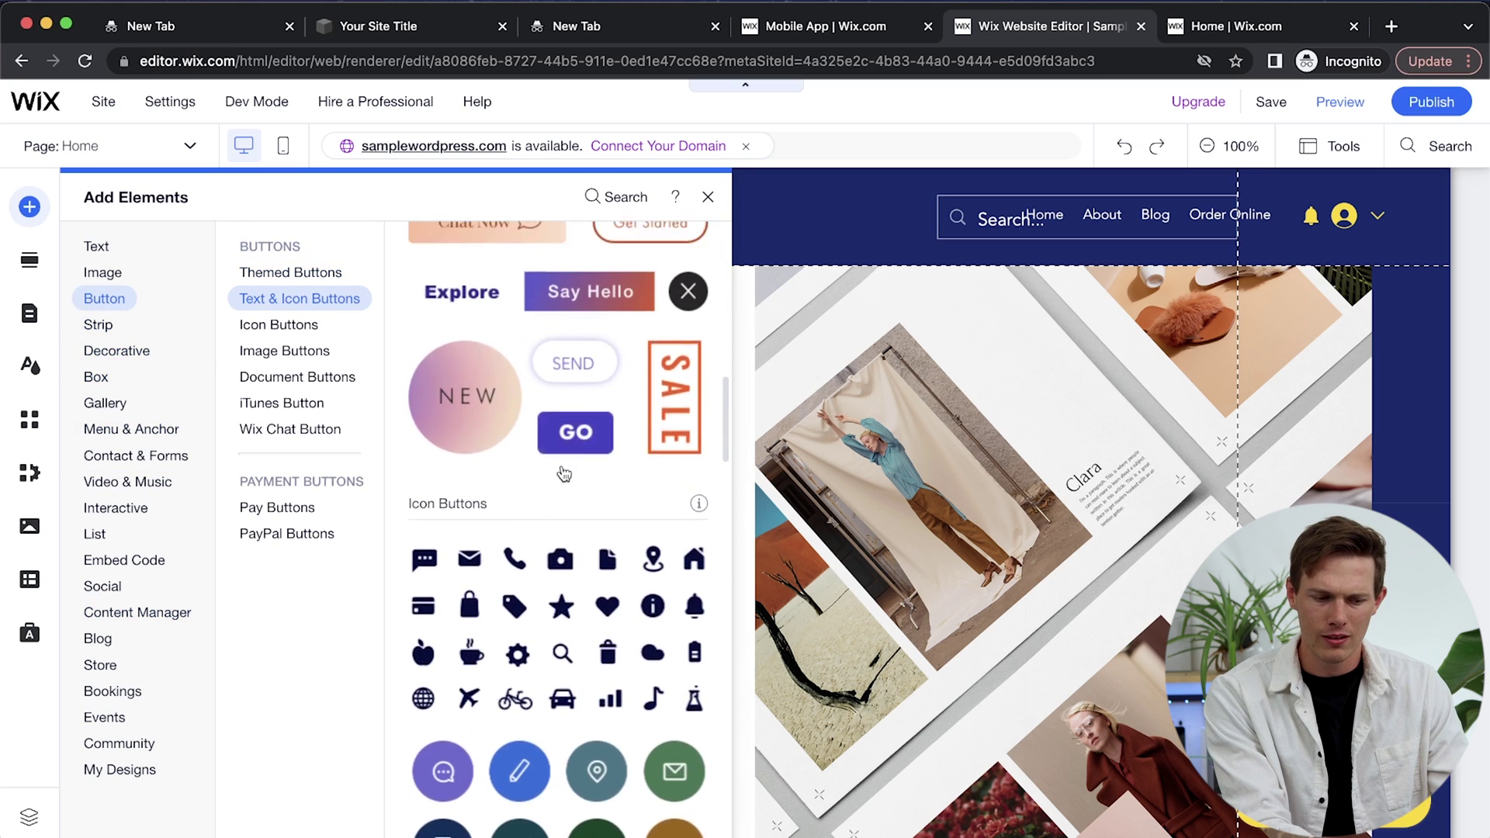
pyautogui.scroll(15, 602, 613)
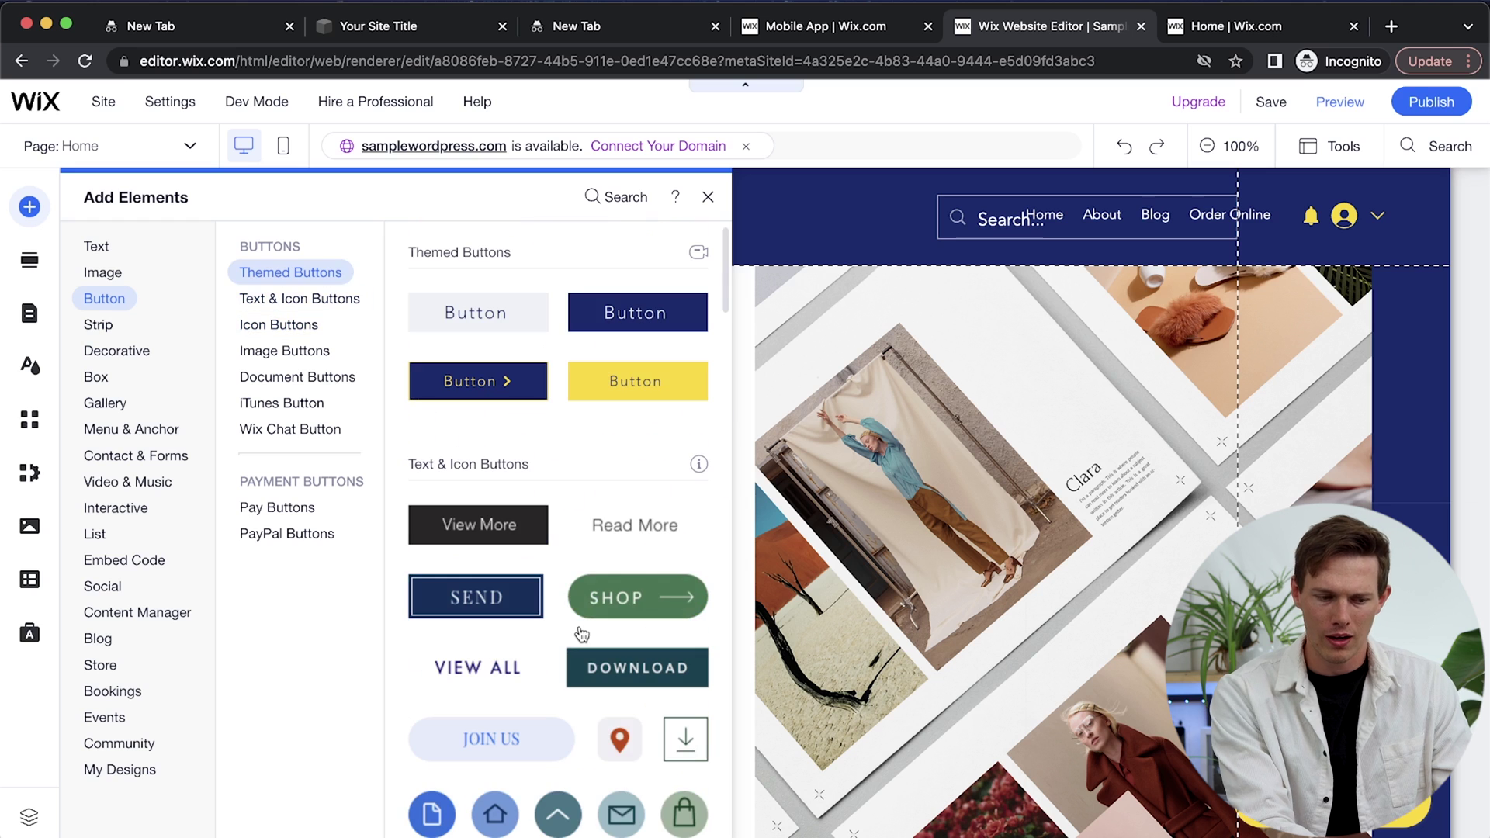
pyautogui.scroll(-12, 649, 397)
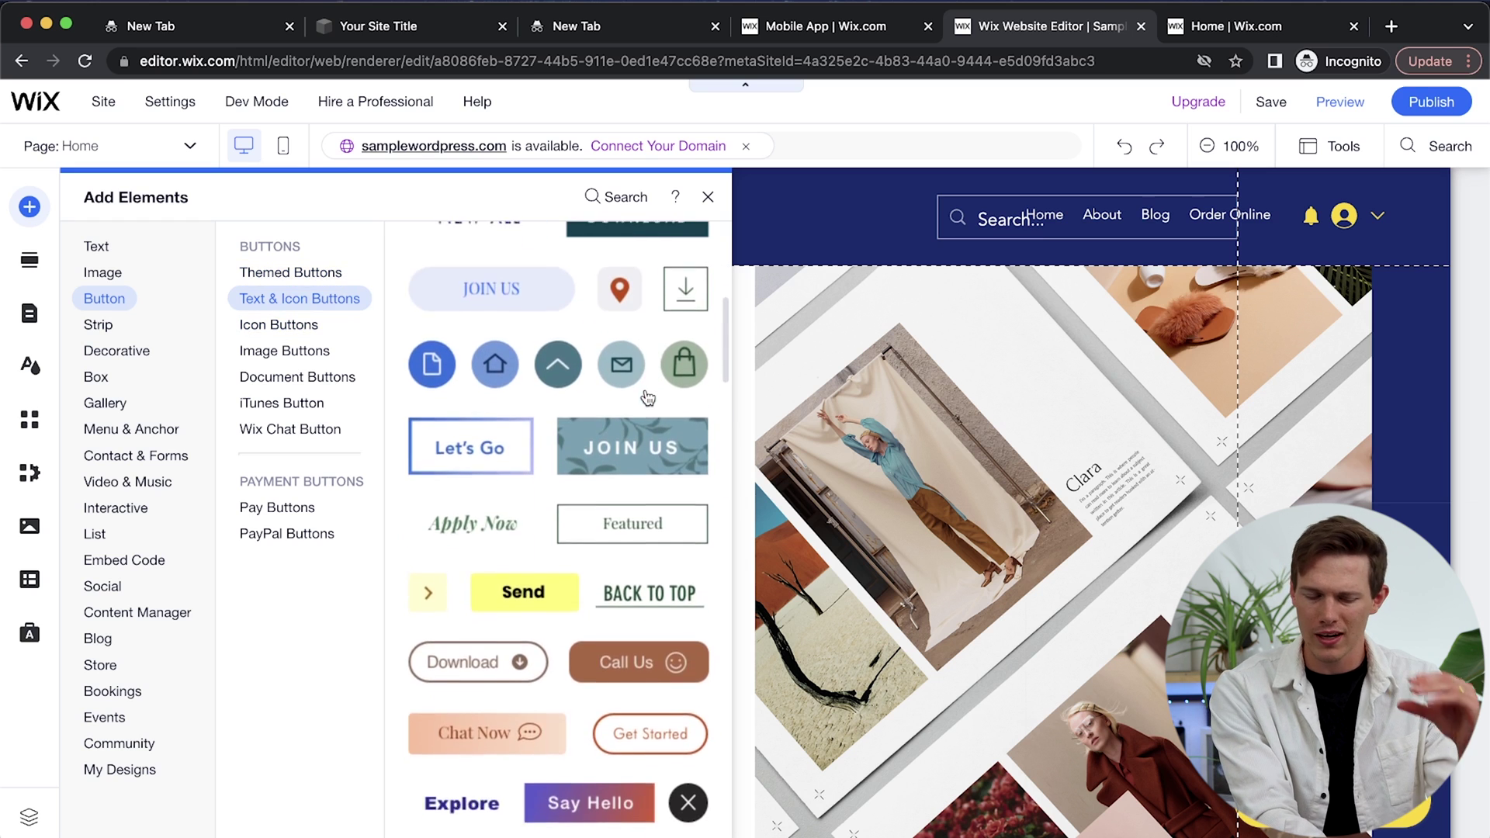
pyautogui.scroll(-4, 648, 398)
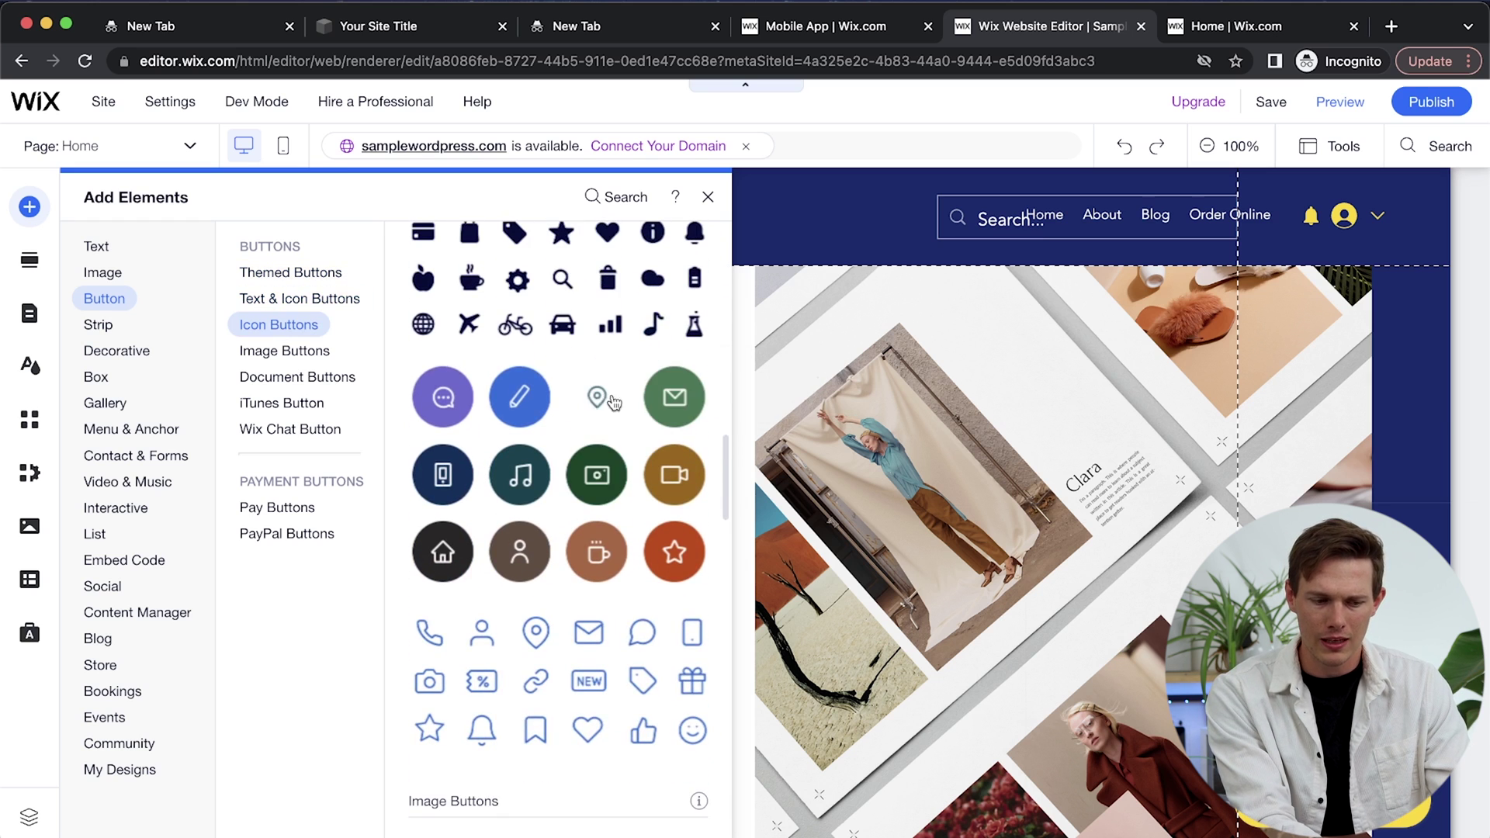
pyautogui.moveTo(672, 401); pyautogui.dragTo(702, 505)
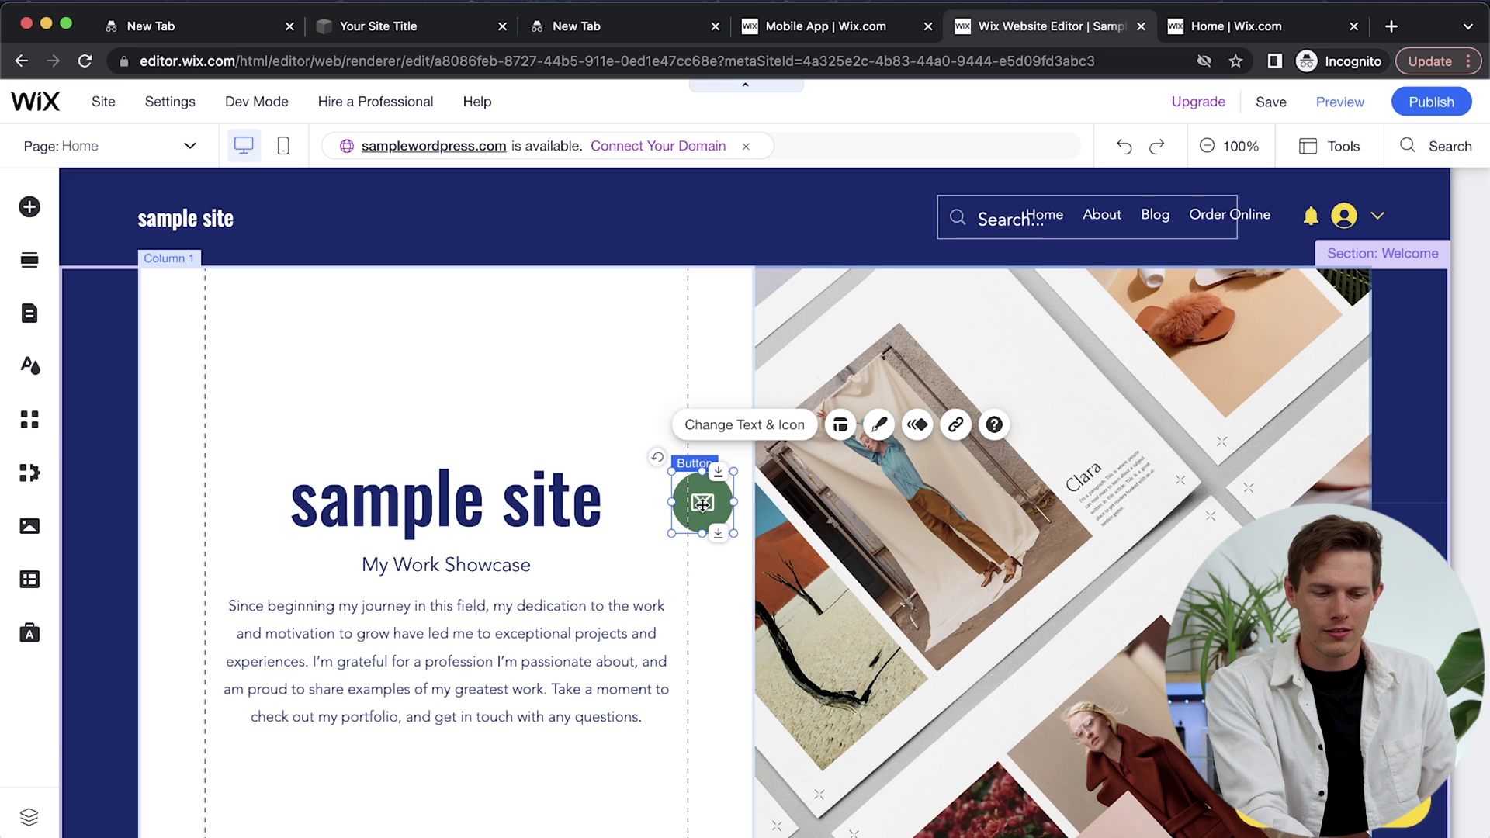
# Step: Scroll down the homepage below the hero holding the green envelope button
pyautogui.scroll(-10, 454, 573)
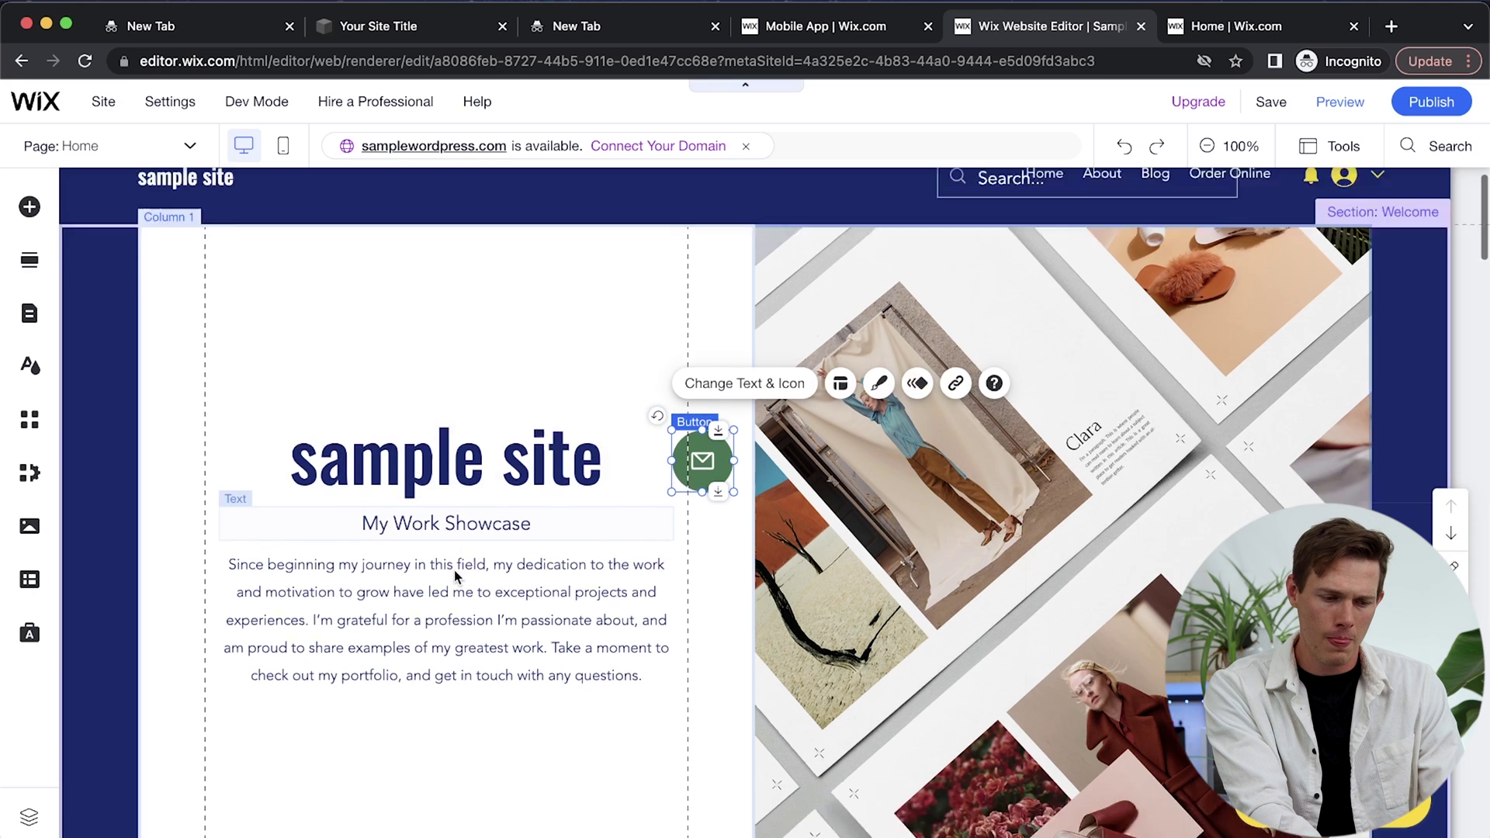
pyautogui.scroll(-3, 456, 575)
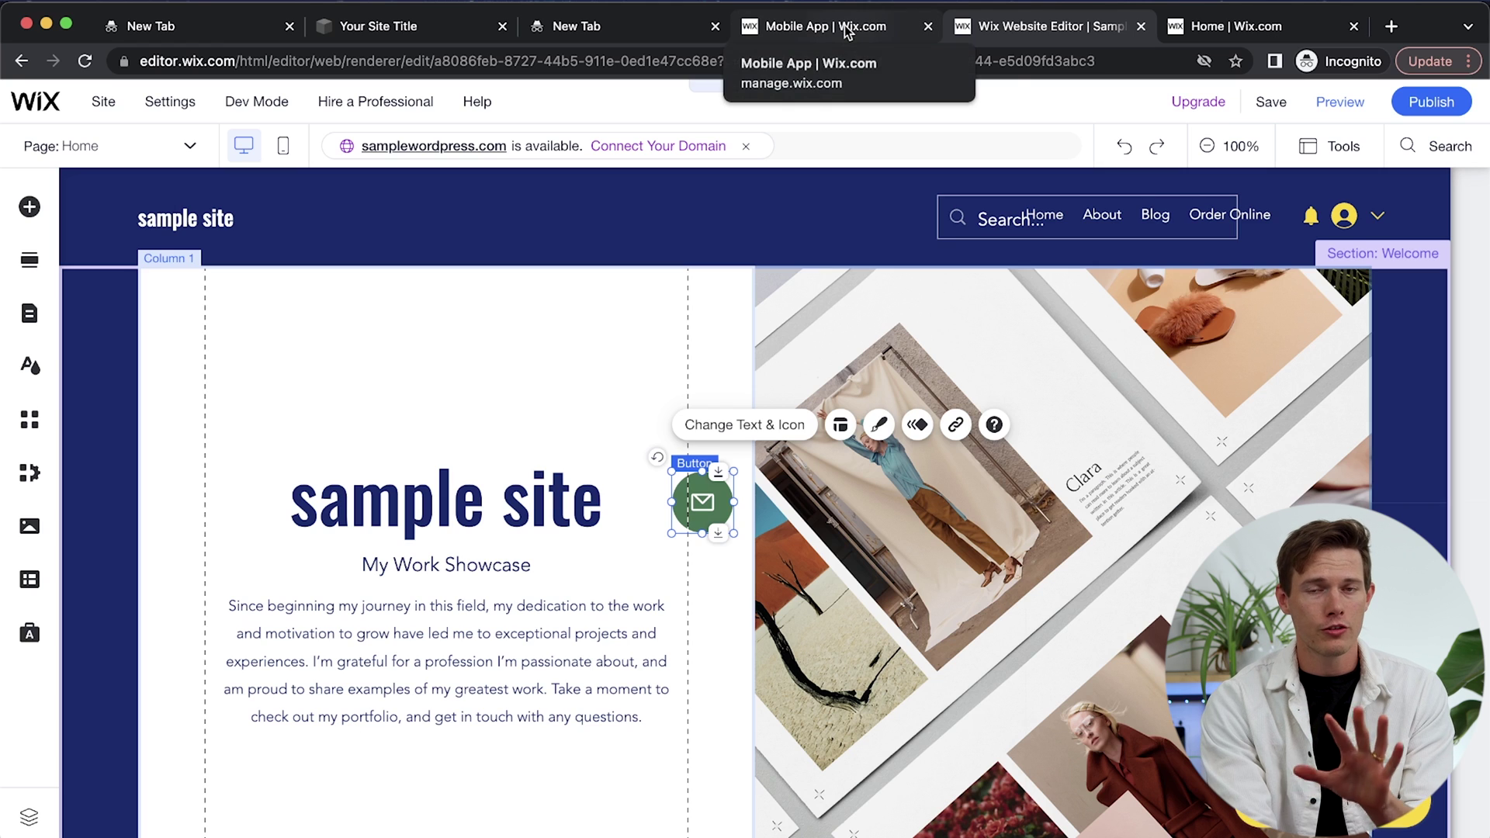
# Step: Switch to the Mobile App dashboard tab, then to the site editor's App Market
pyautogui.click(846, 28)
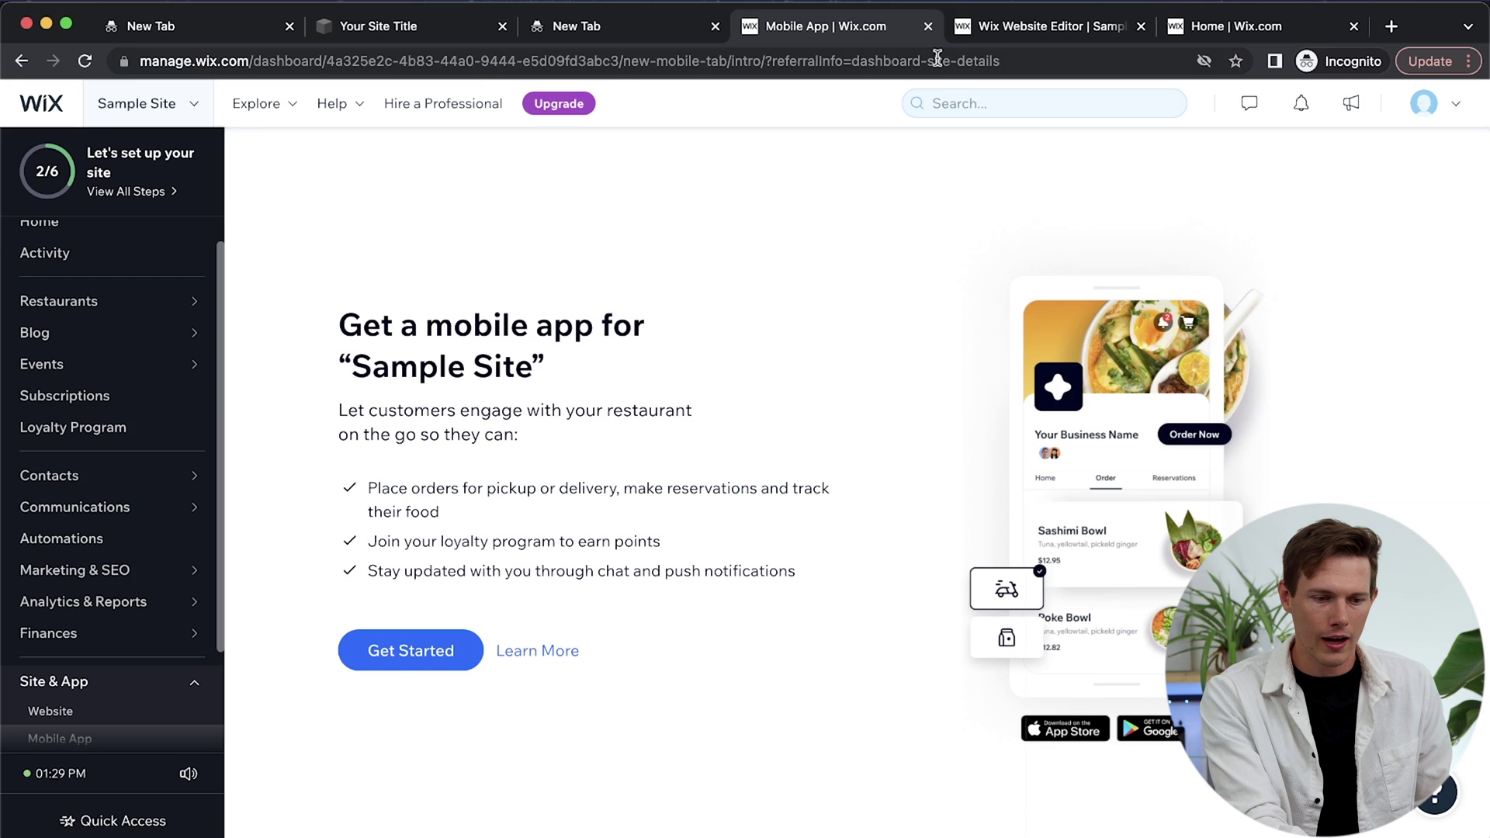
pyautogui.click(1001, 26)
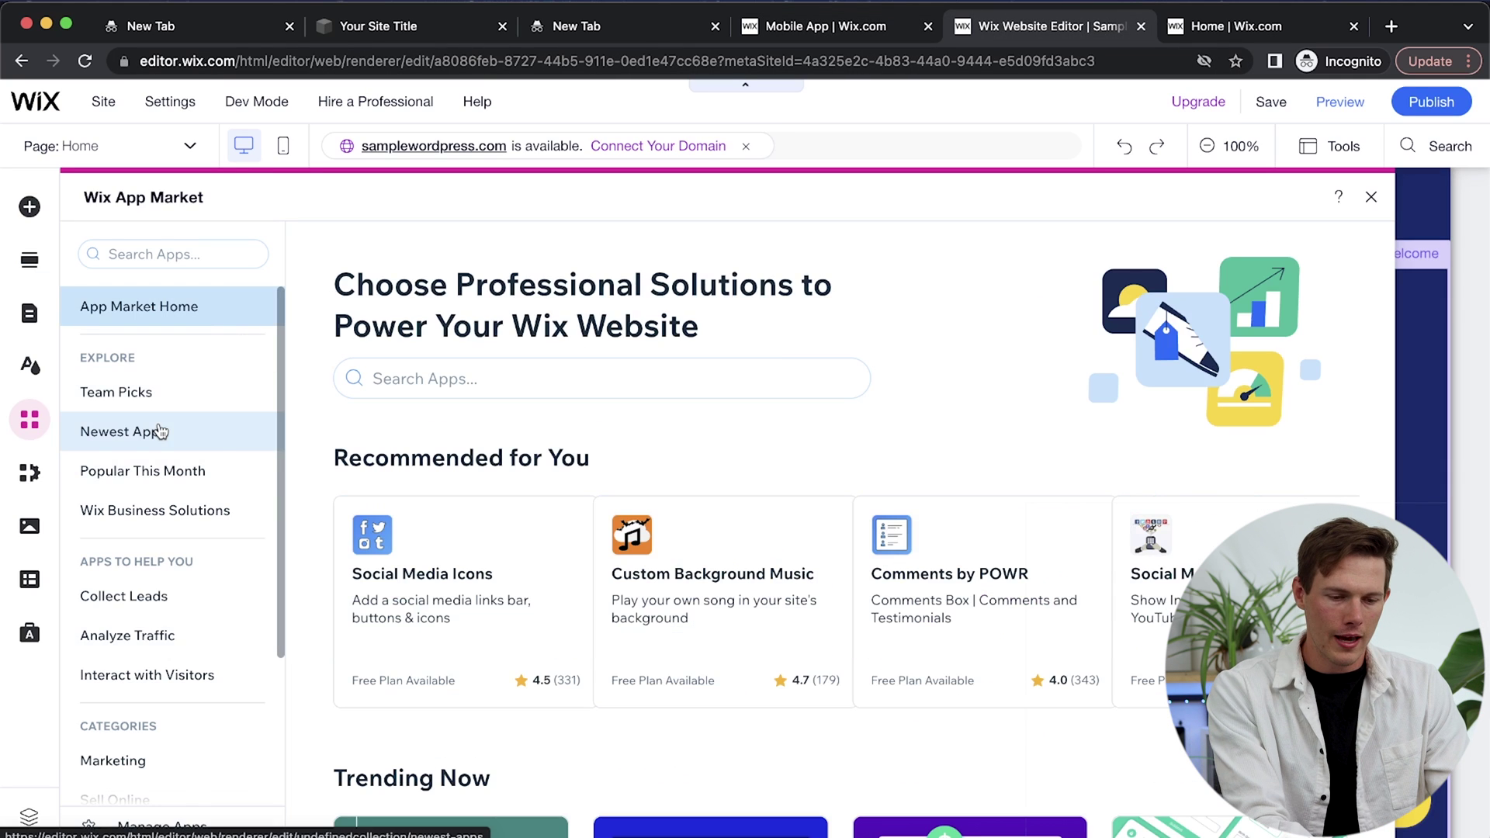
# Step: Scroll the App Market down to Wix Business Solutions, showing Wix Events, Blog and Restaurants Orders installed
pyautogui.scroll(-5, 885, 696)
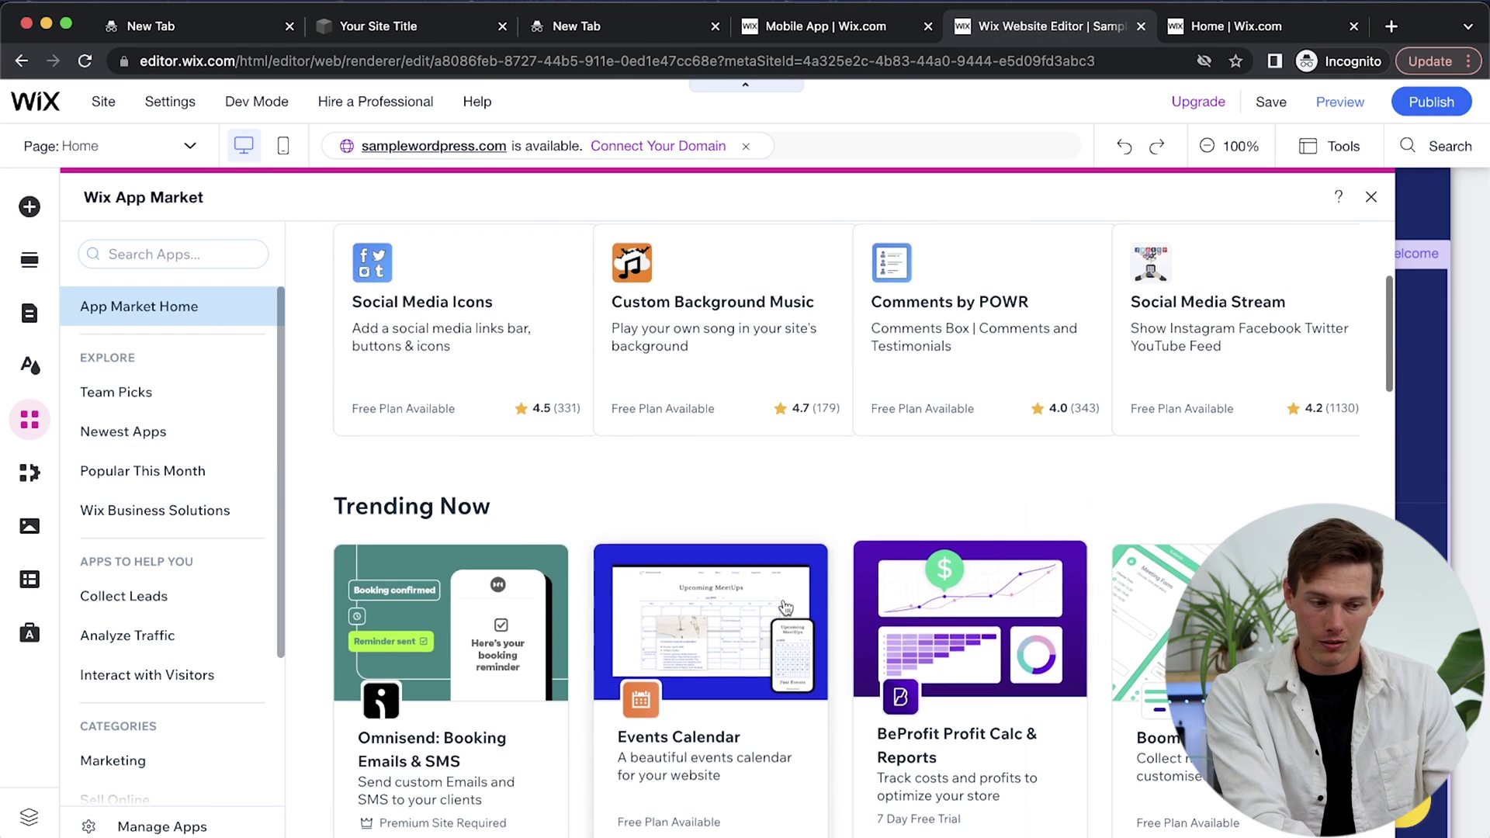
pyautogui.scroll(-1, 896, 486)
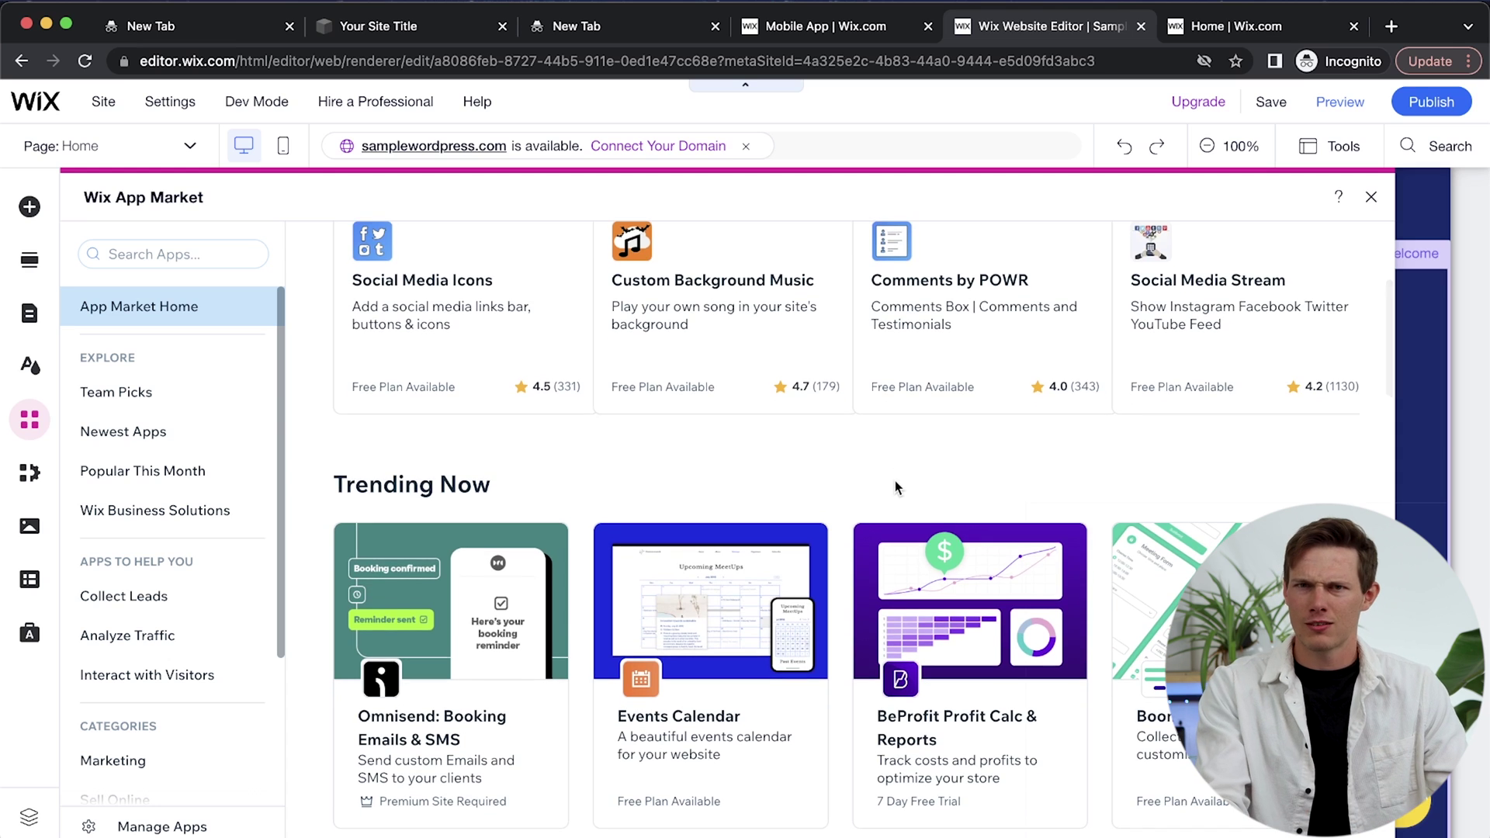
pyautogui.scroll(-5, 910, 458)
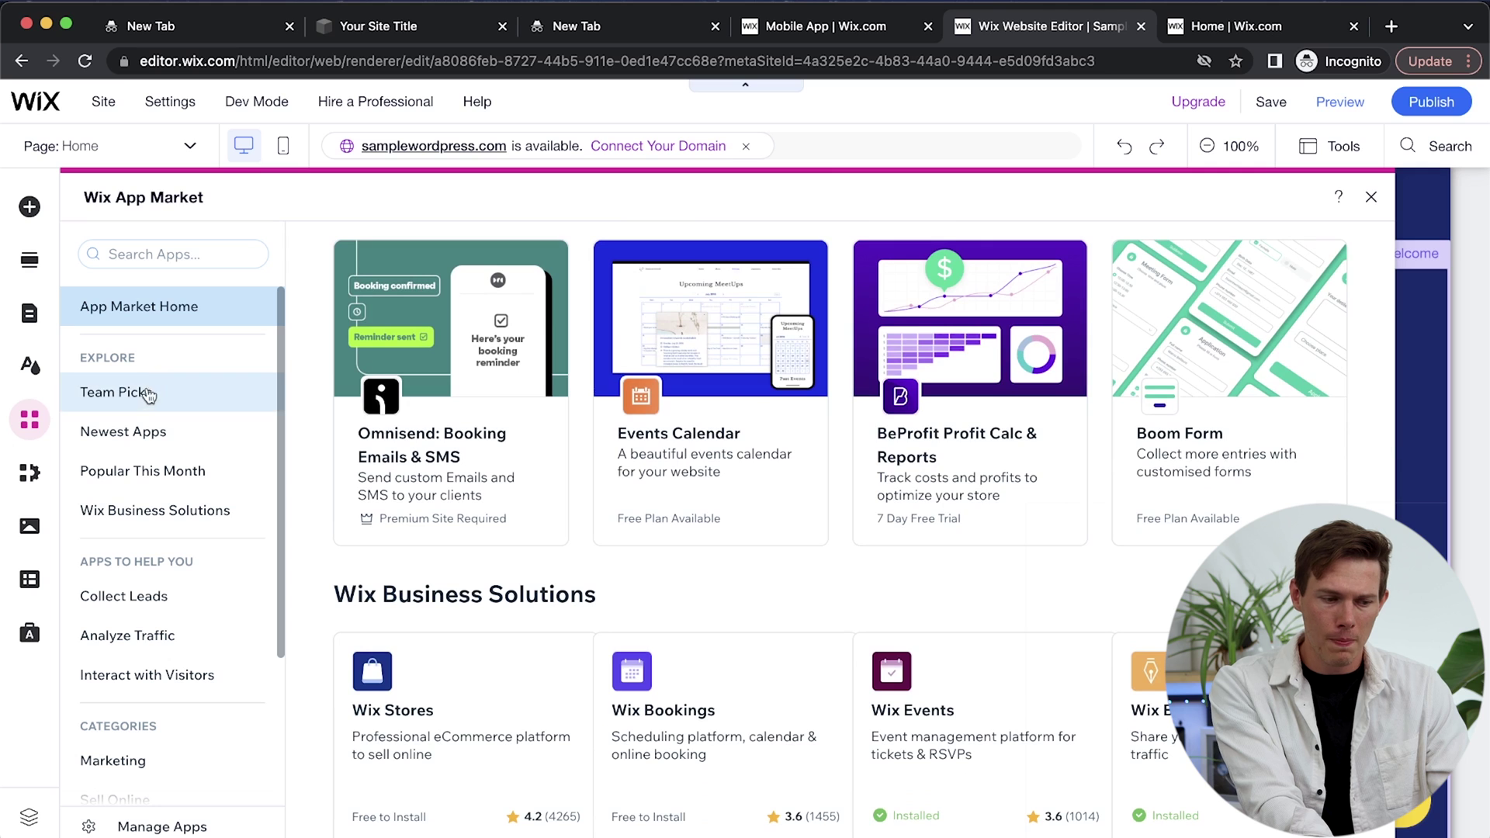
pyautogui.scroll(-6, 501, 376)
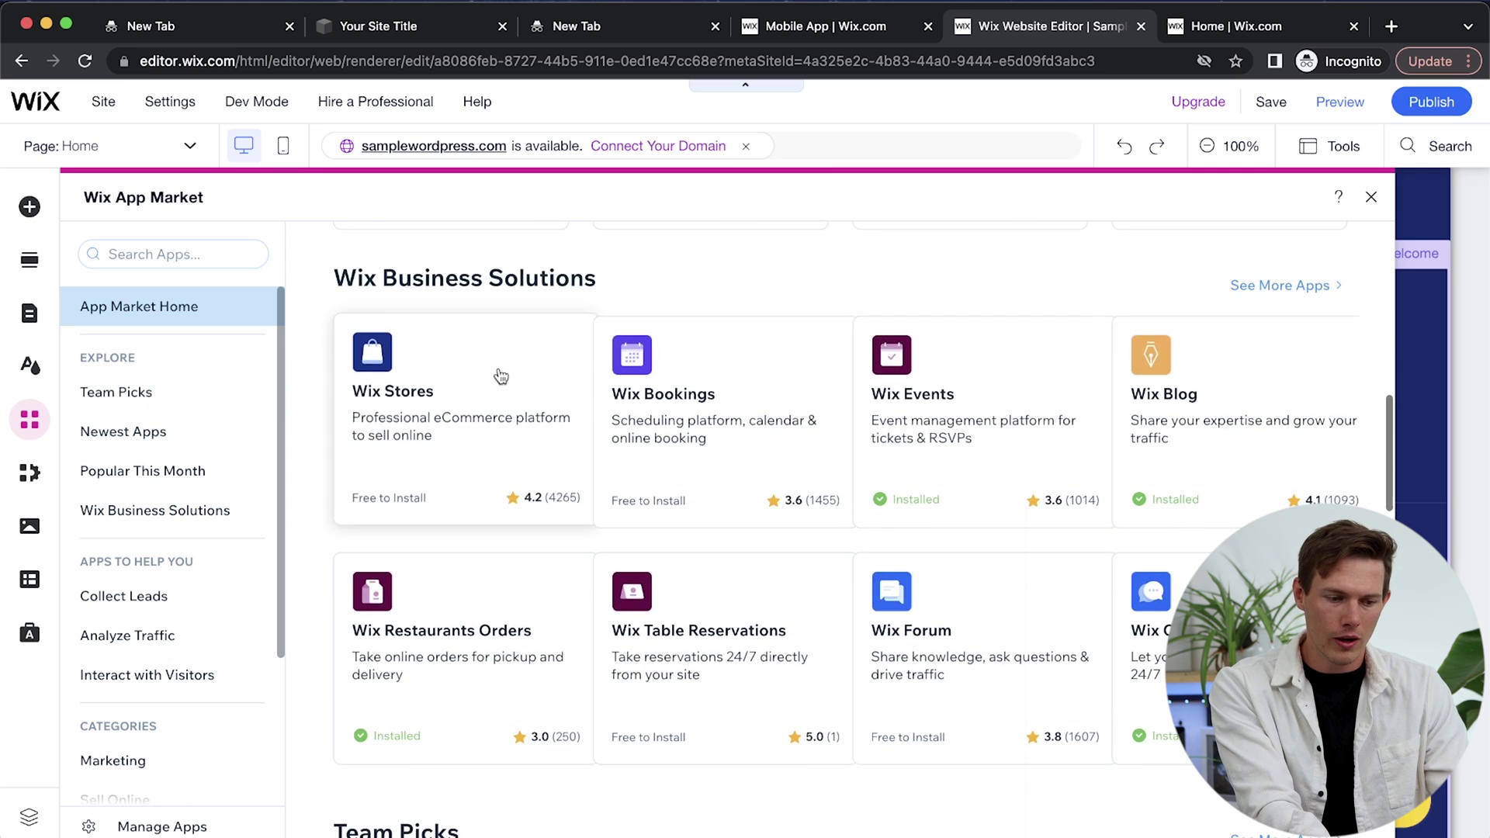
pyautogui.scroll(5, 501, 376)
pyautogui.scroll(-5, 929, 561)
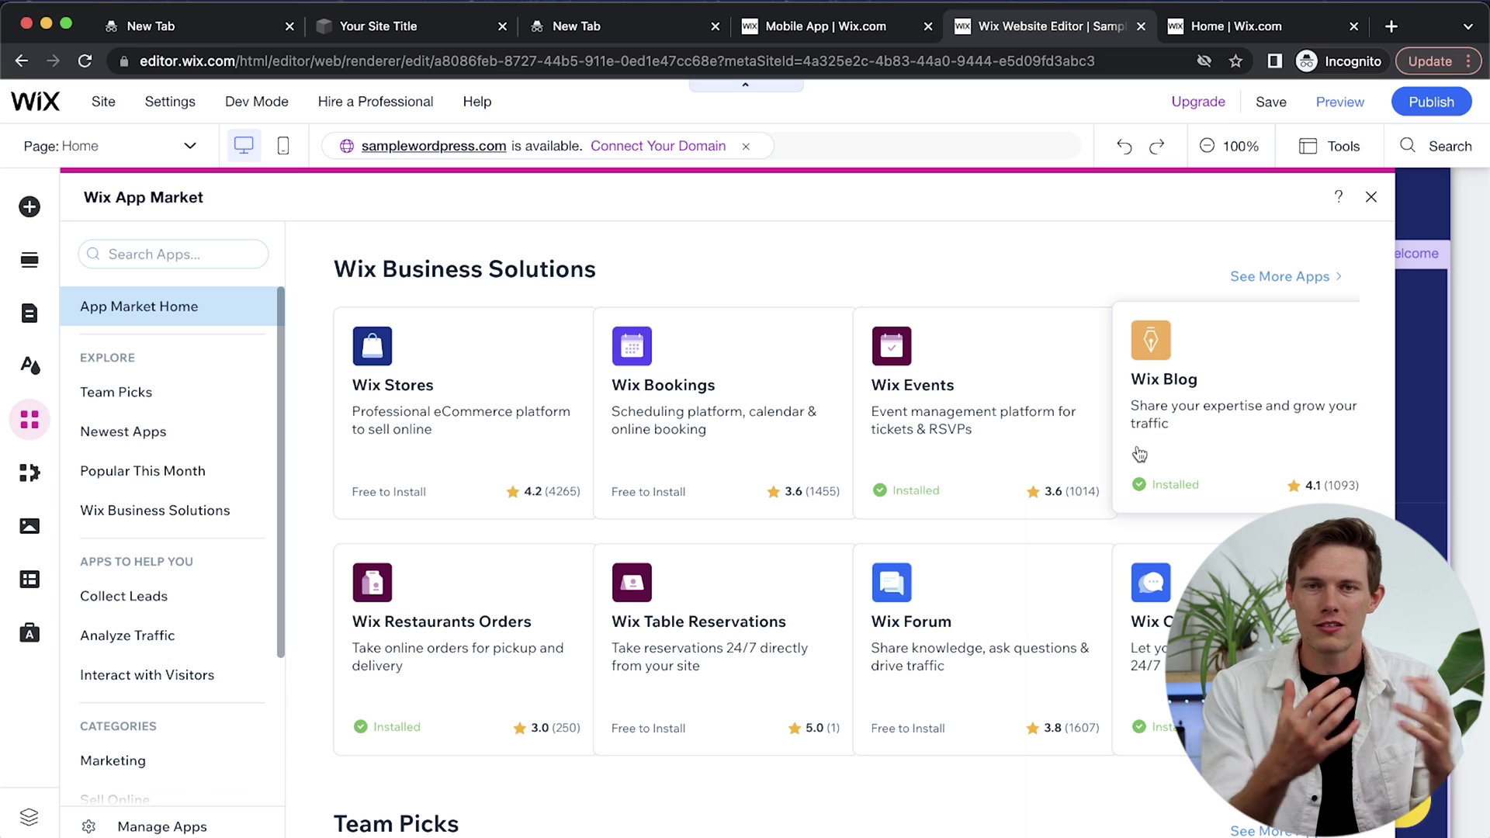
pyautogui.scroll(-2, 1140, 466)
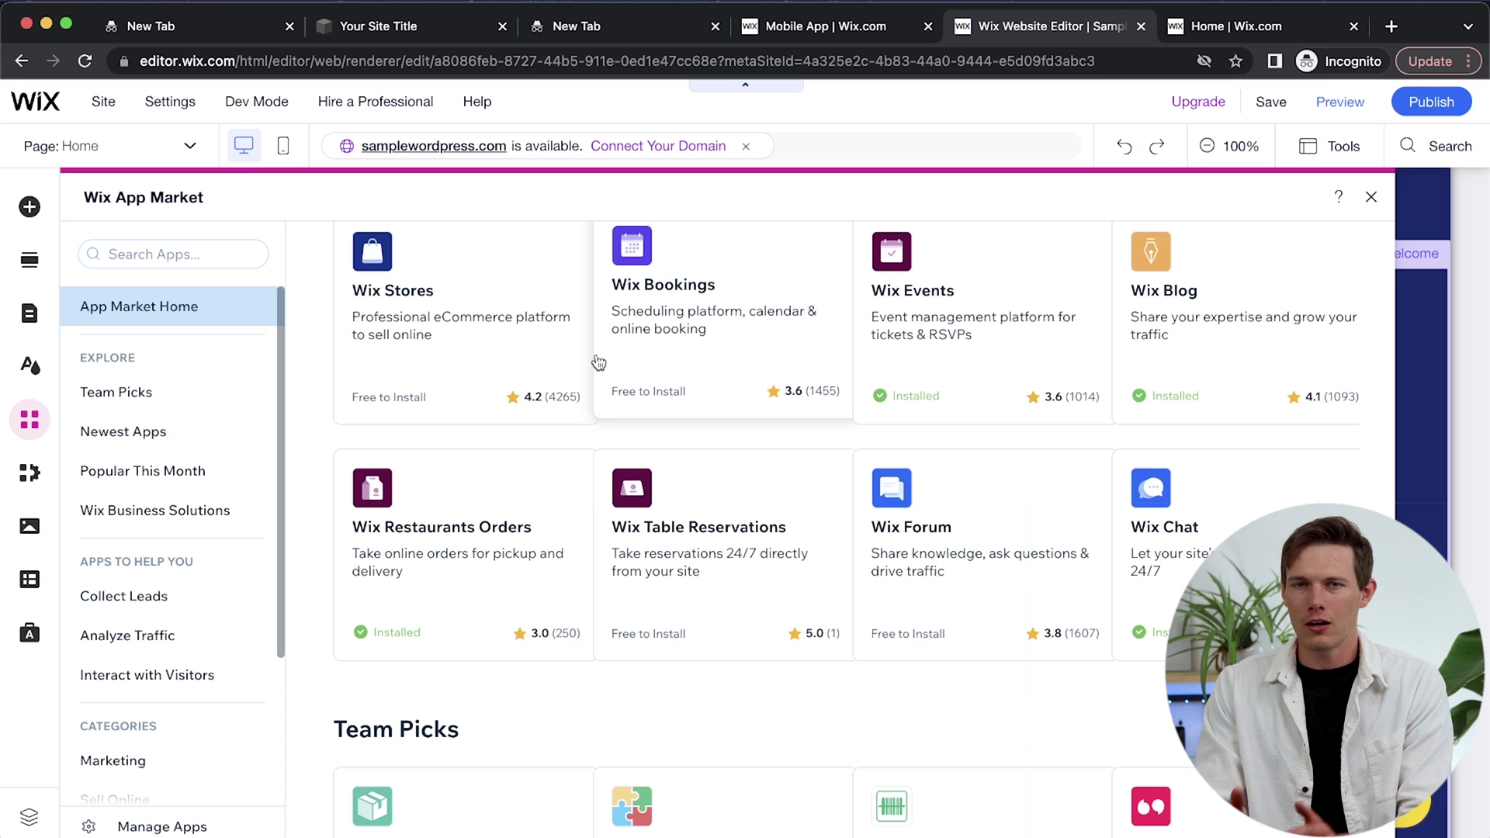
pyautogui.scroll(3, 862, 276)
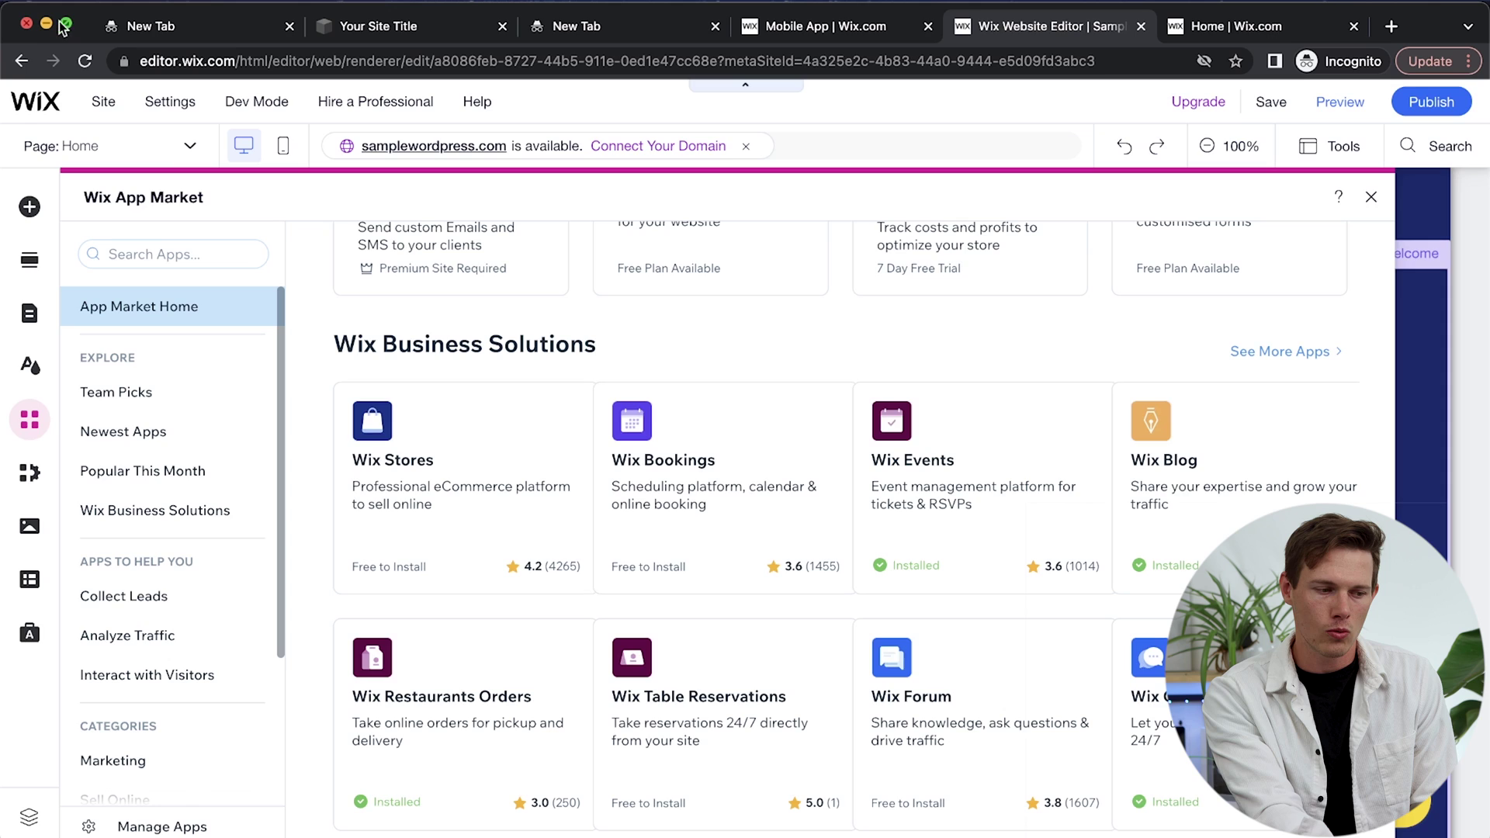
# Step: Open the Sample Site dashboard from the Wix logo and go to Marketing & SEO > Marketing Home
pyautogui.click(35, 102)
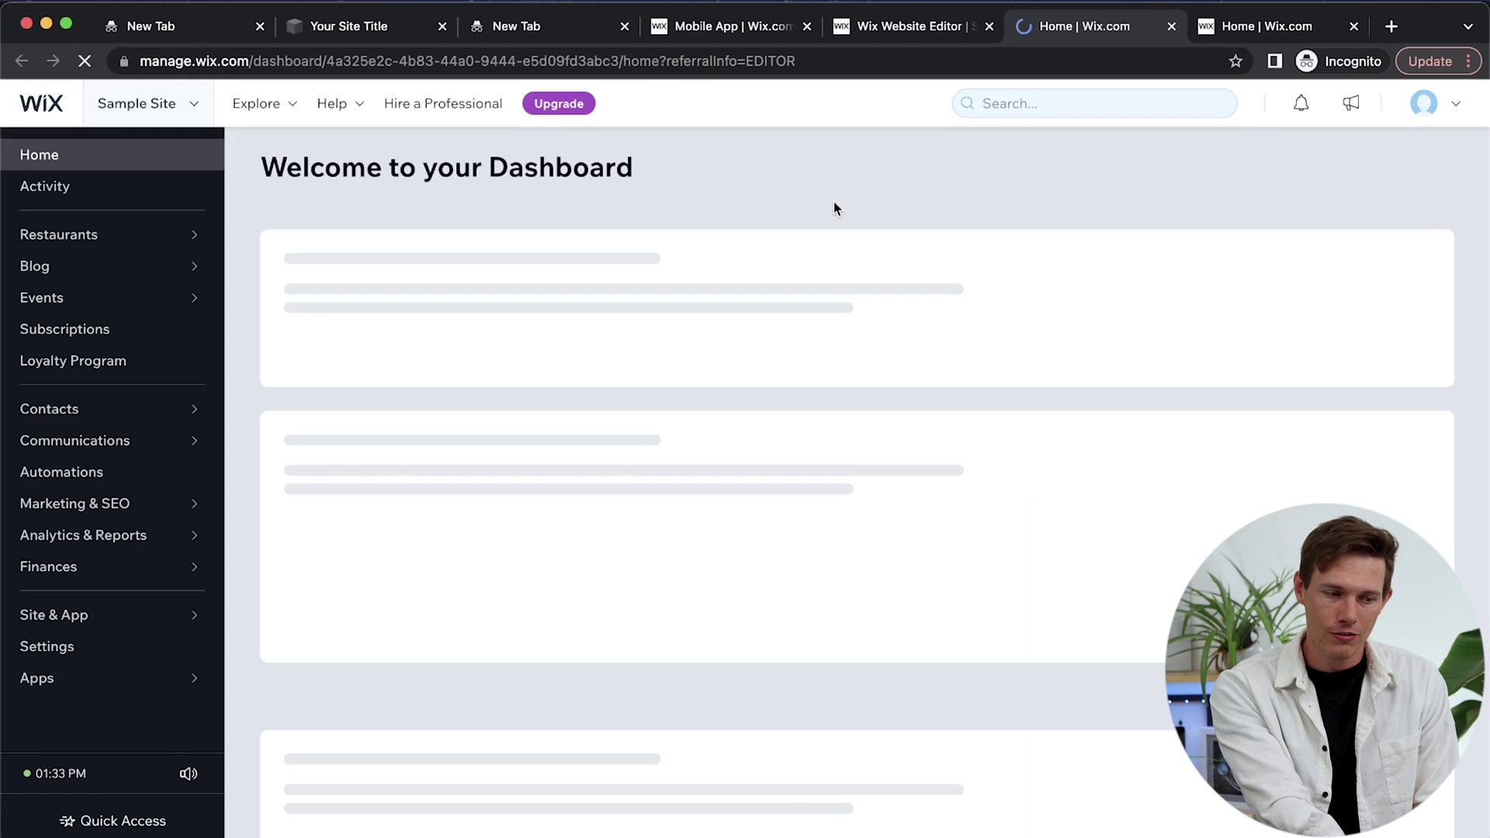
pyautogui.click(194, 598)
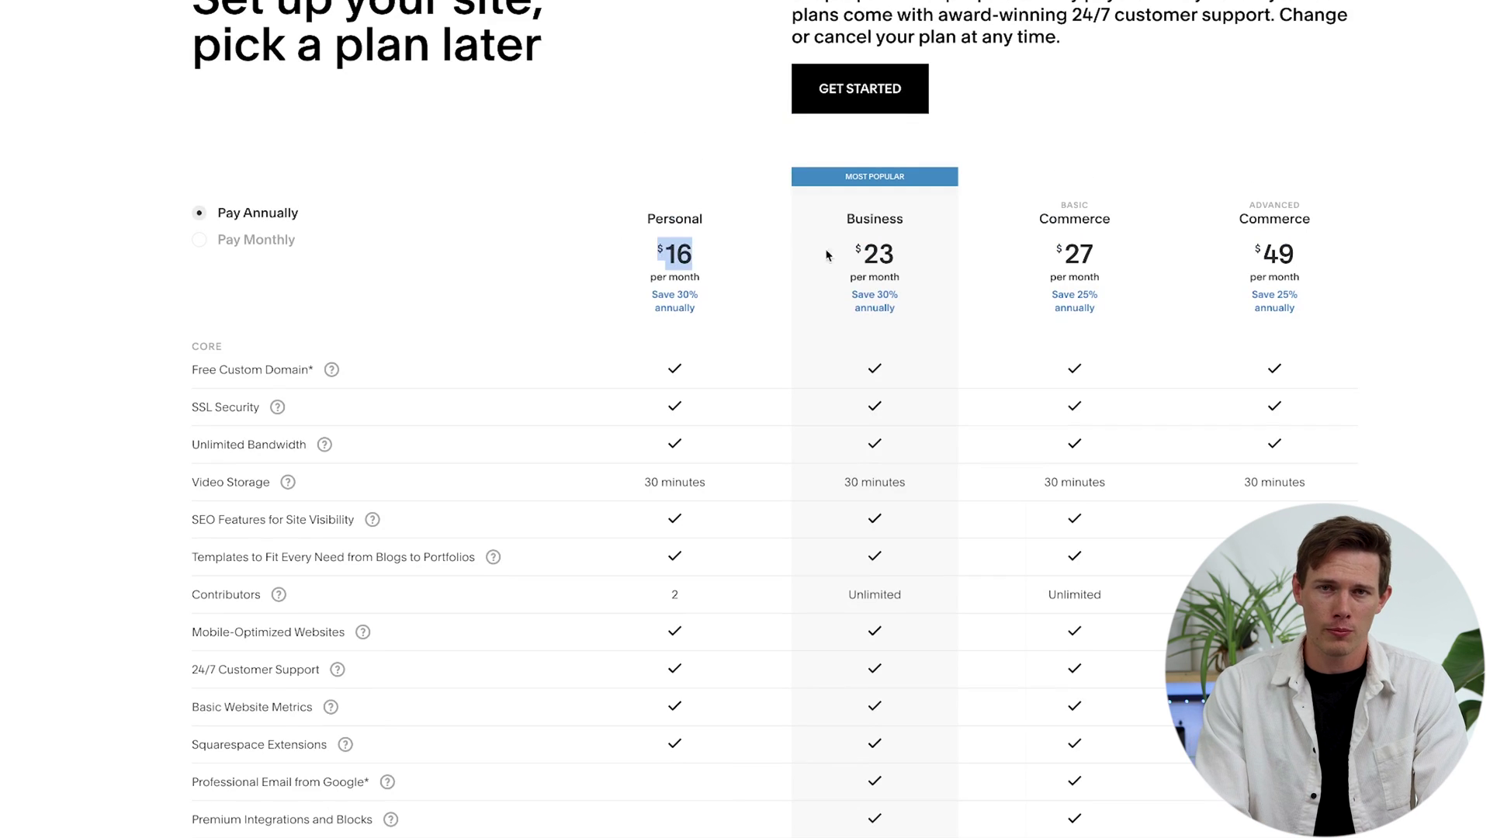
pyautogui.click(252, 240)
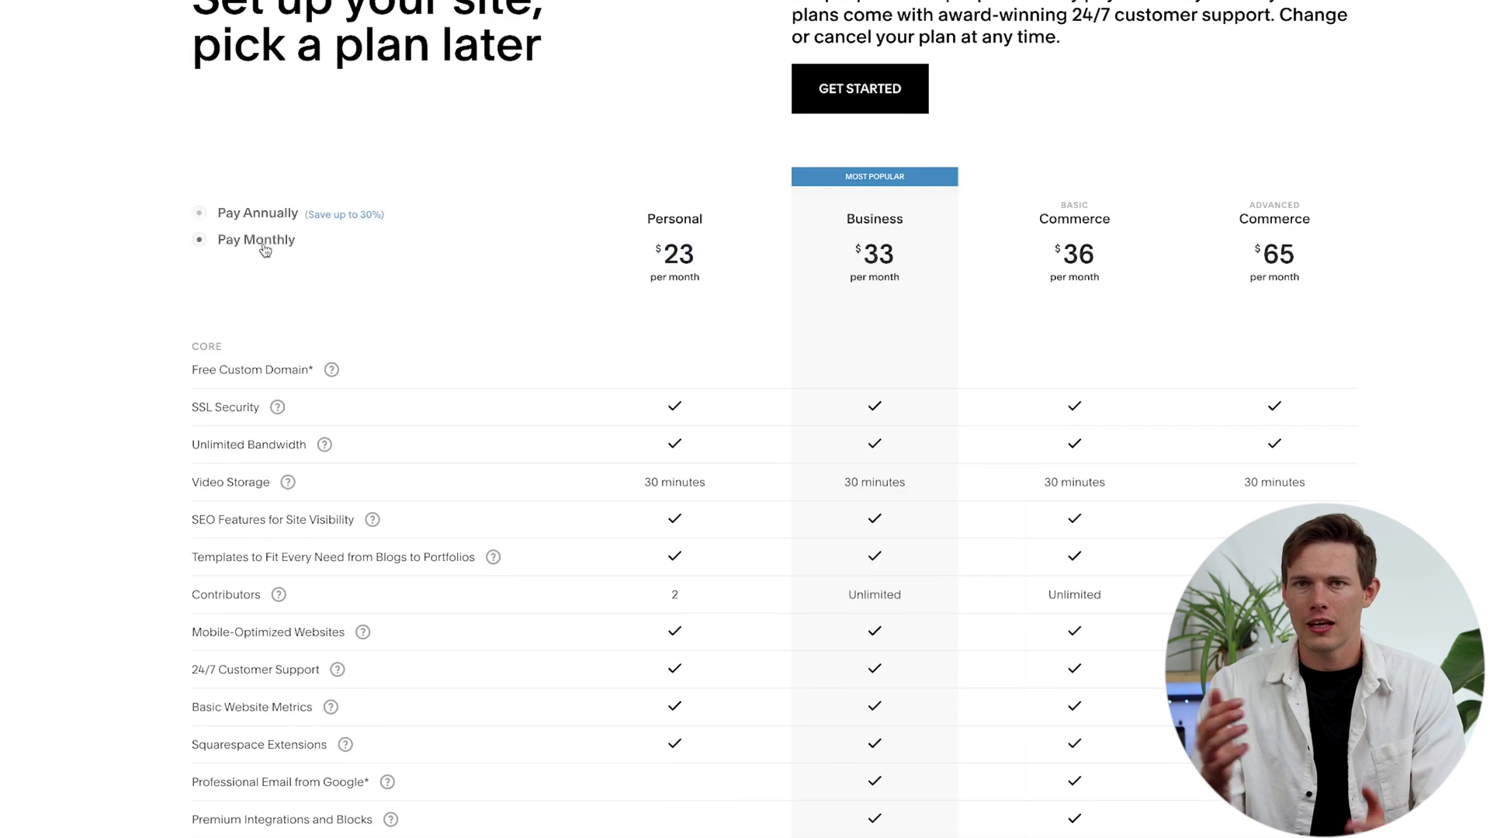
pyautogui.click(277, 215)
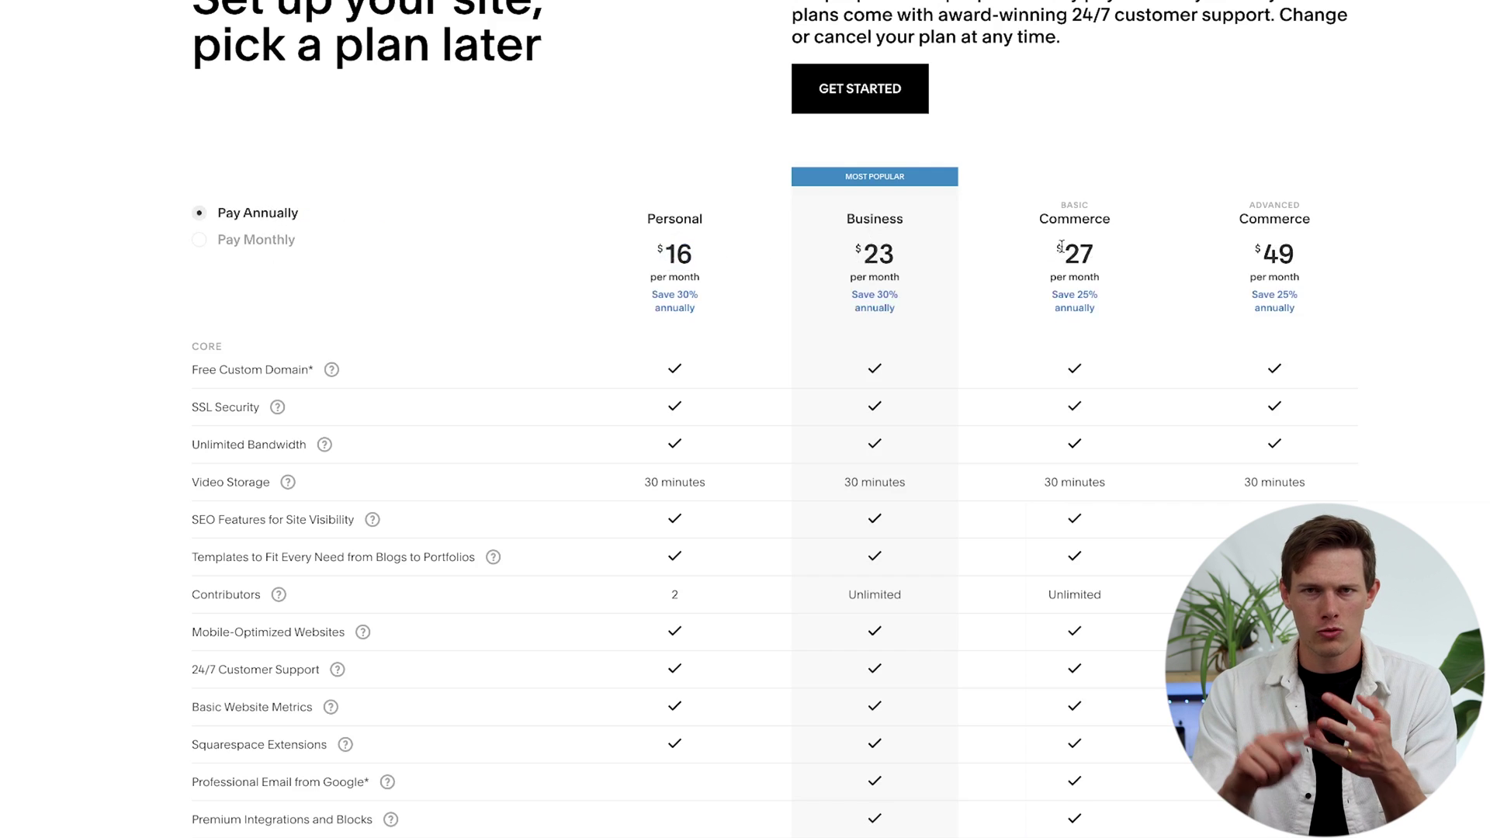
pyautogui.scroll(-3, 1387, 320)
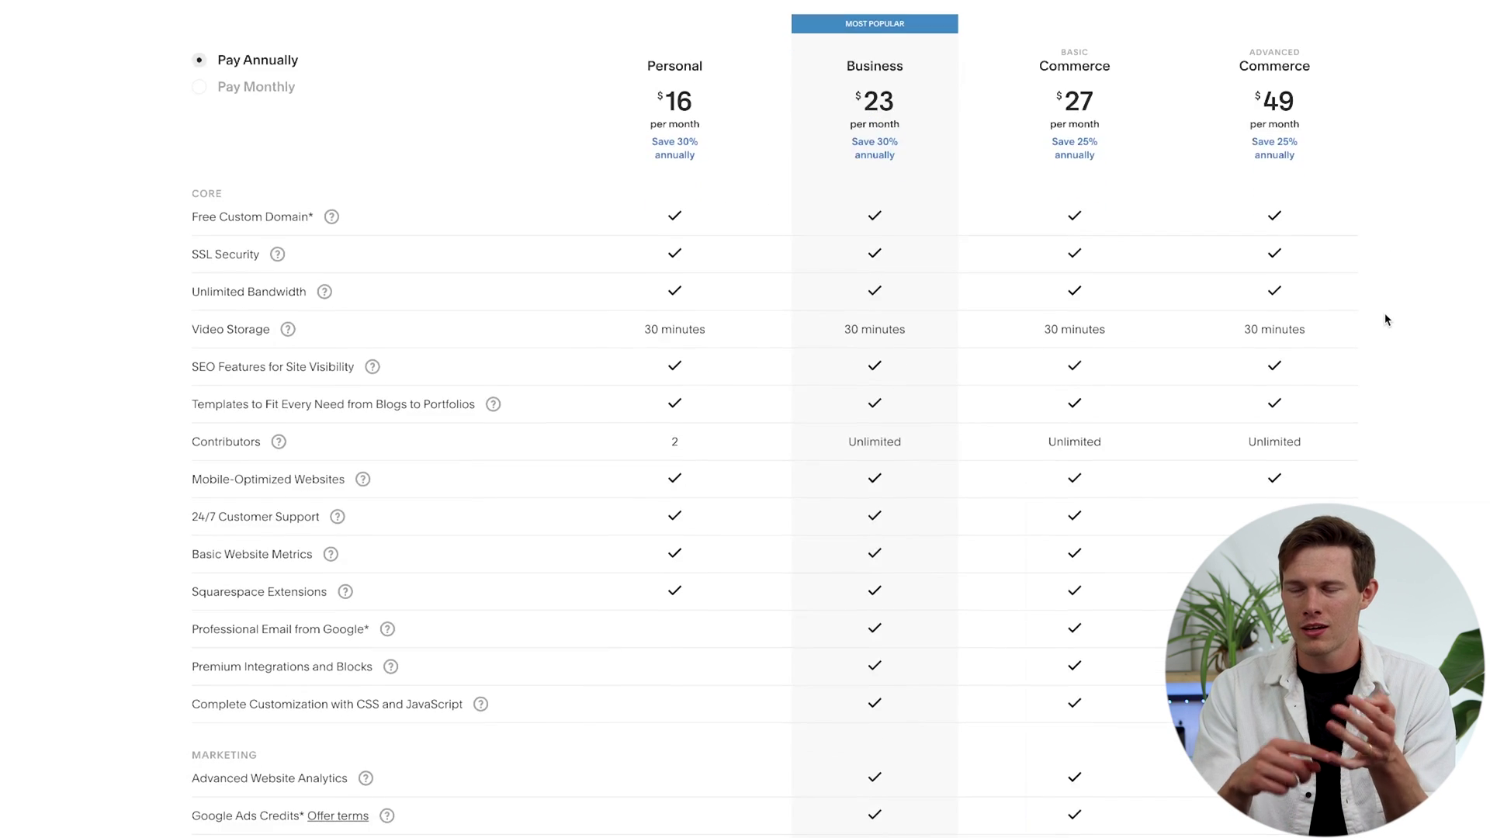
pyautogui.scroll(-14, 1387, 320)
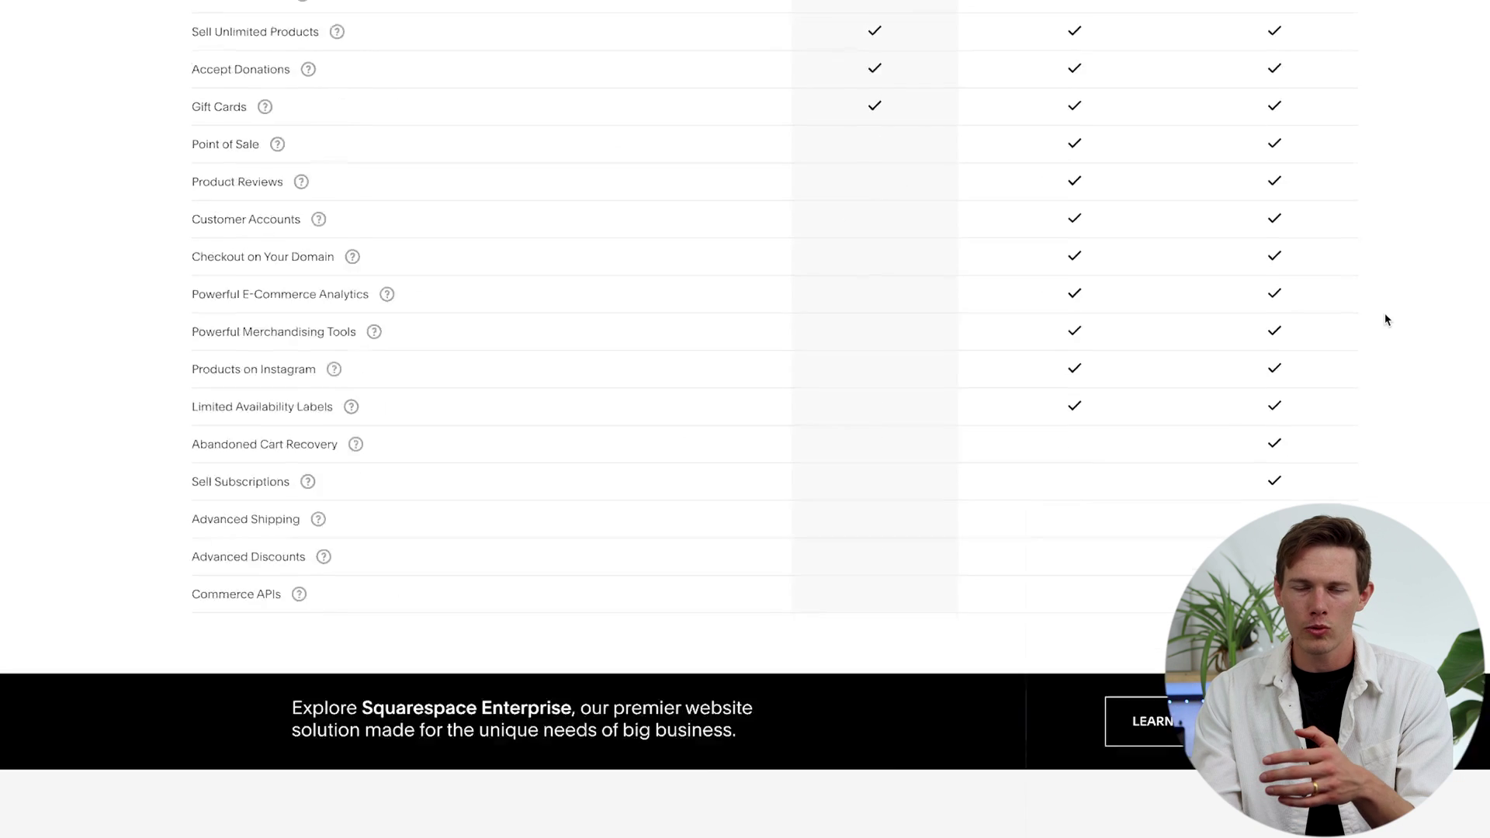
pyautogui.scroll(1, 1386, 321)
pyautogui.scroll(15, 1385, 321)
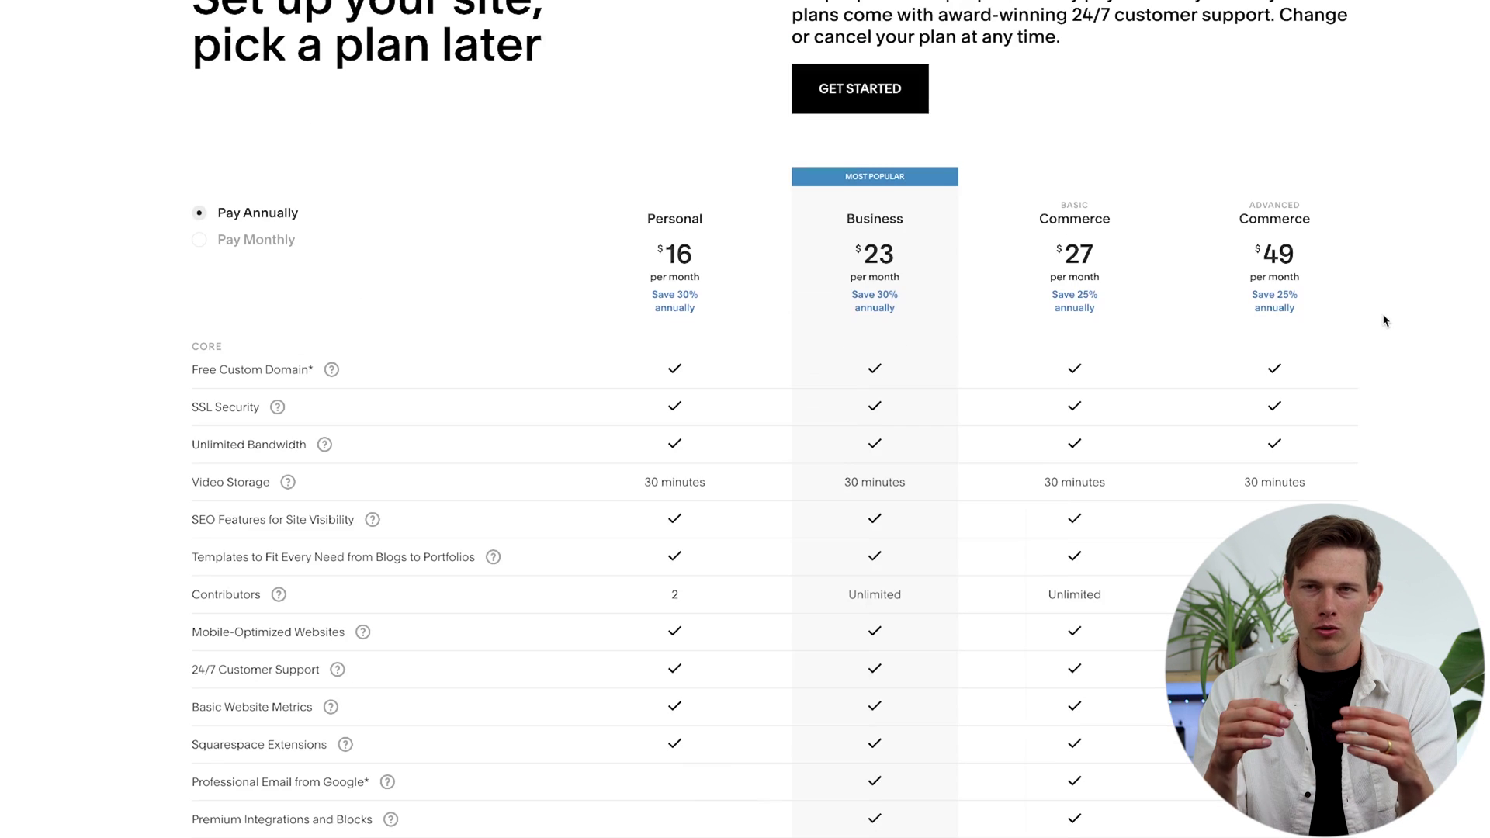
pyautogui.click(225, 243)
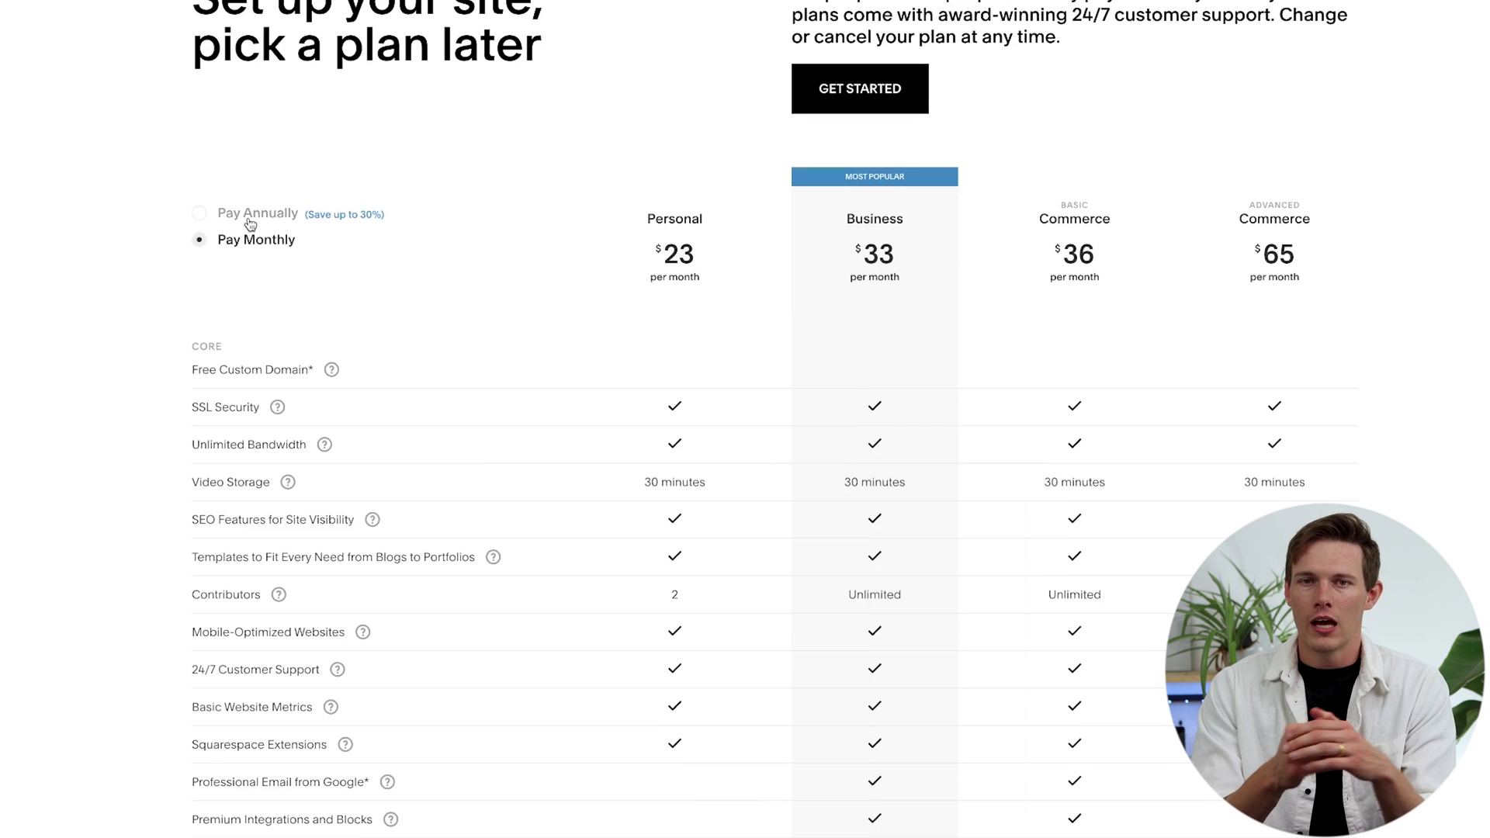
pyautogui.click(250, 223)
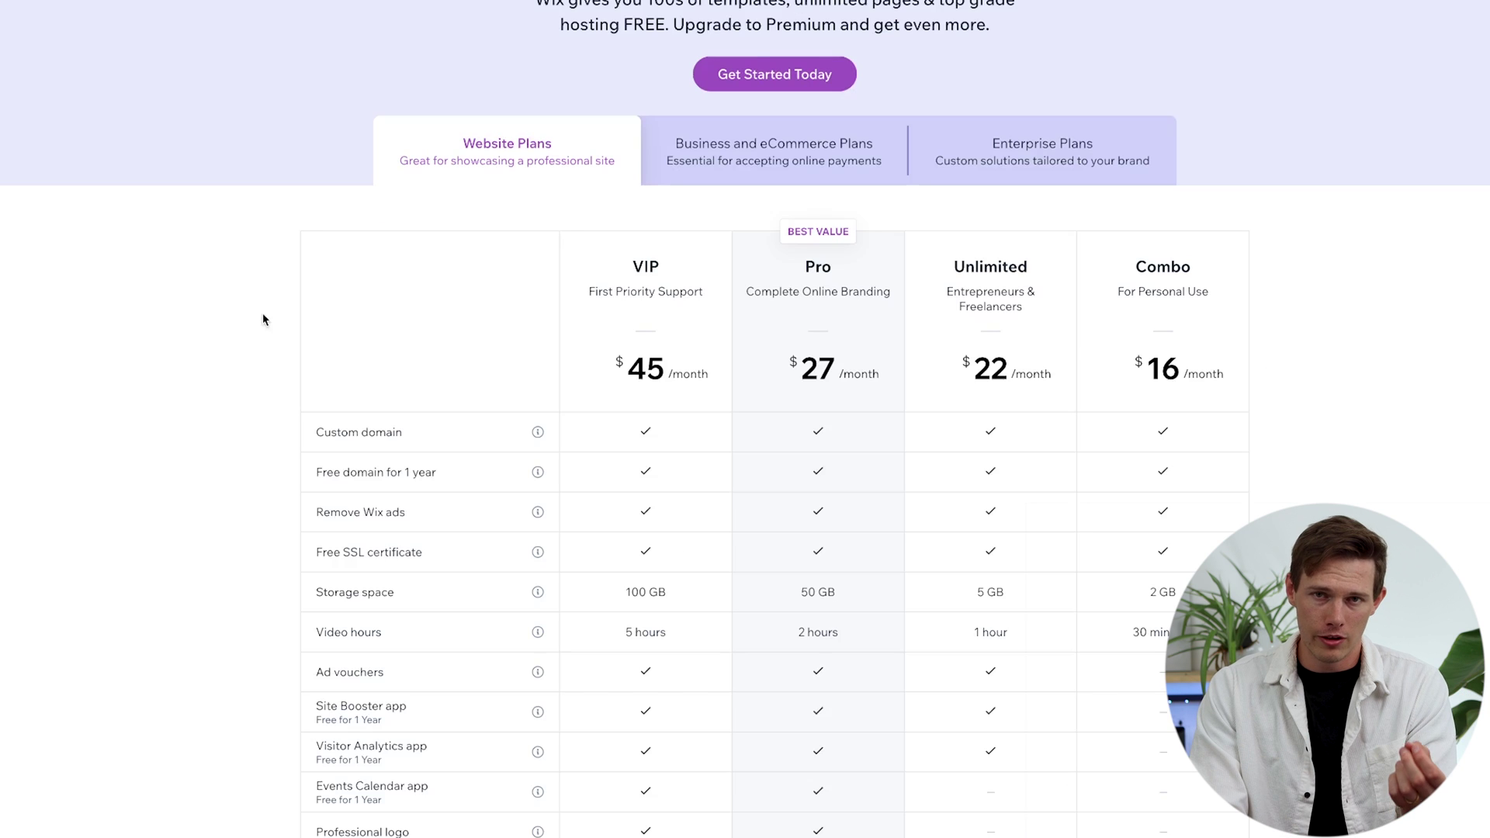
pyautogui.moveTo(1009, 367); pyautogui.dragTo(970, 371)
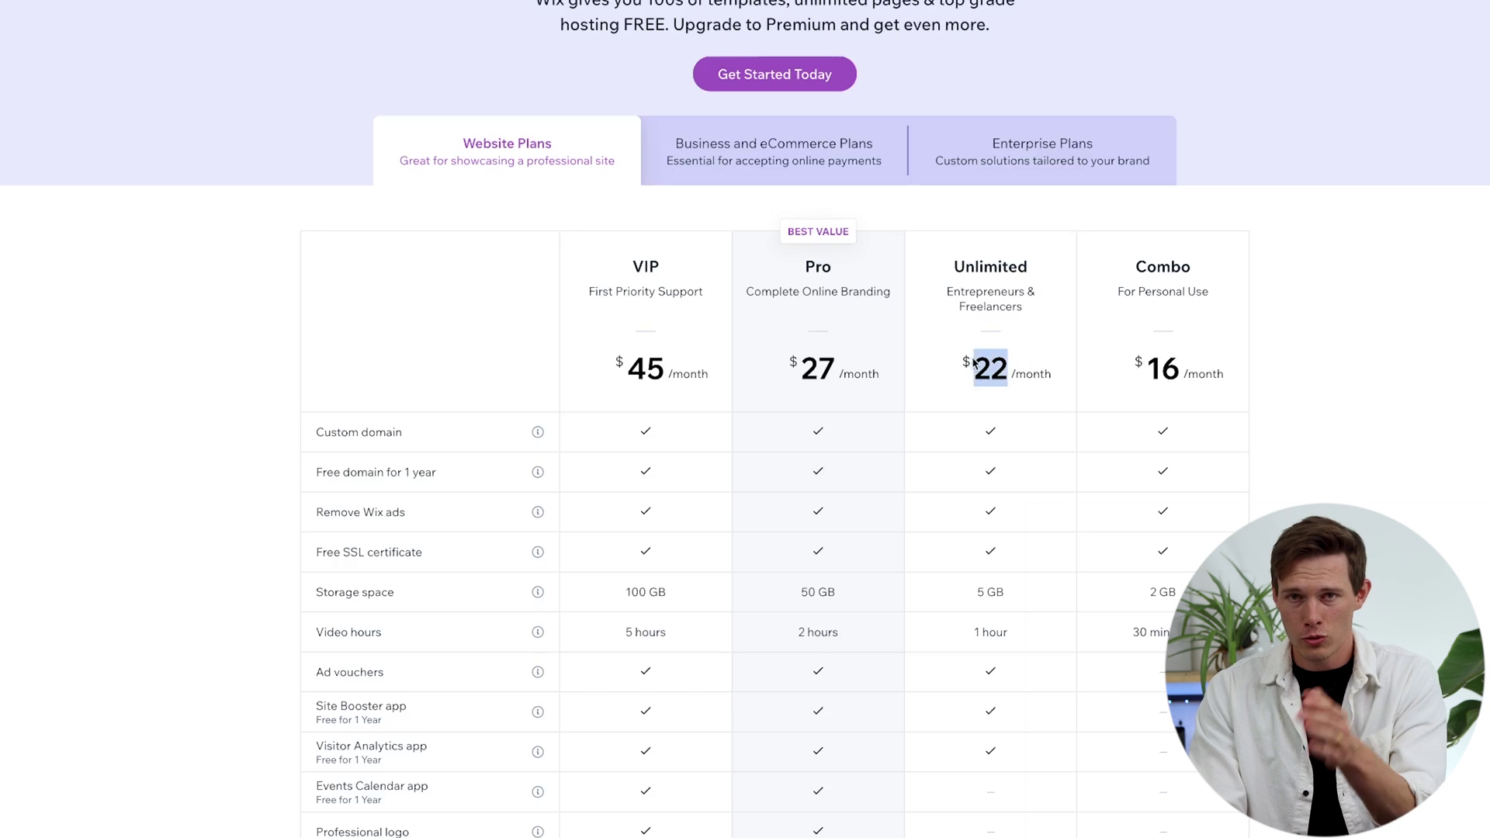
pyautogui.moveTo(880, 376); pyautogui.dragTo(815, 373)
pyautogui.moveTo(694, 380); pyautogui.dragTo(668, 378)
pyautogui.click(772, 386)
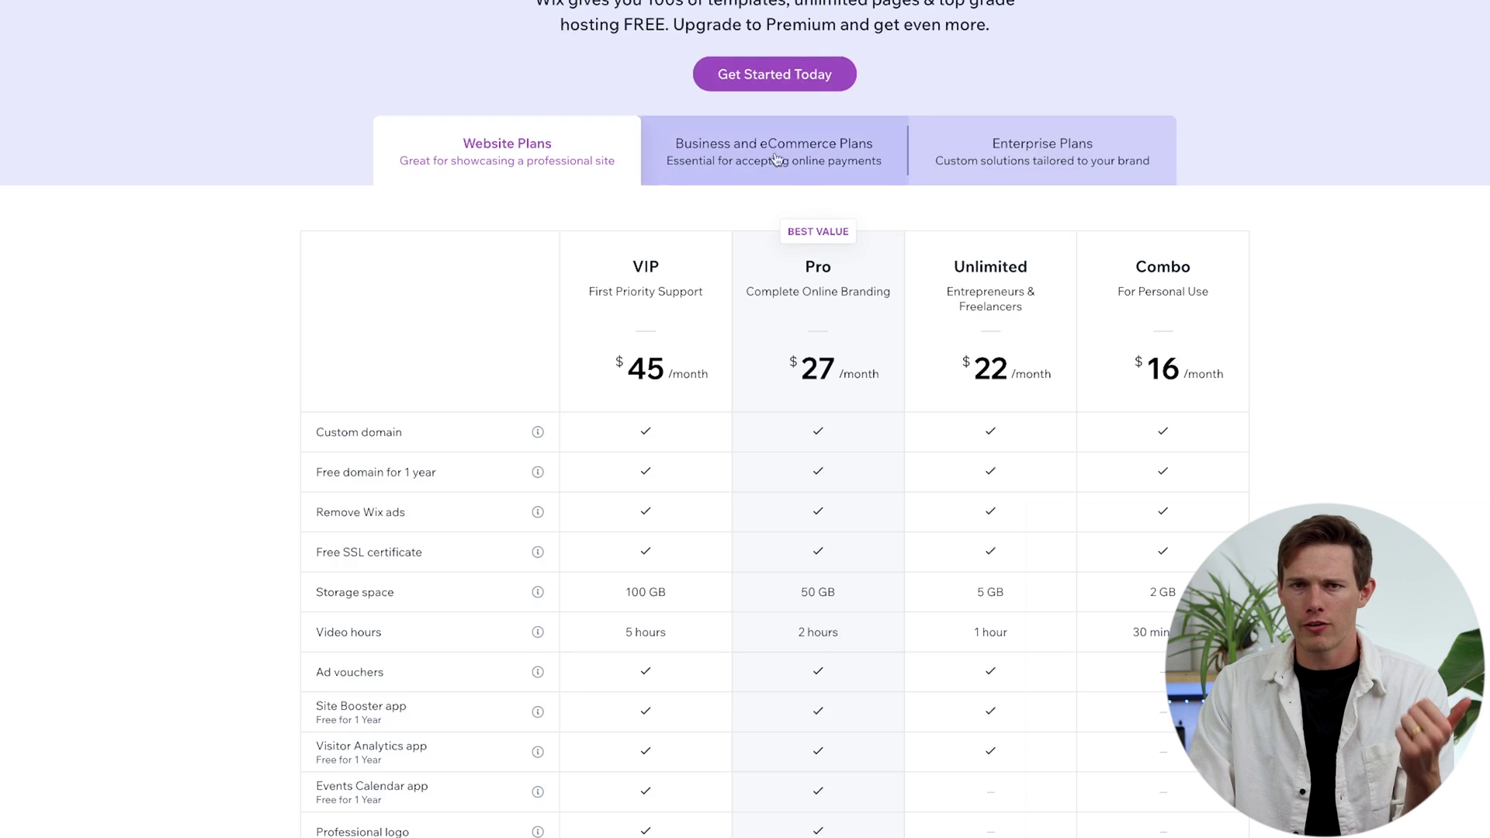
pyautogui.click(800, 167)
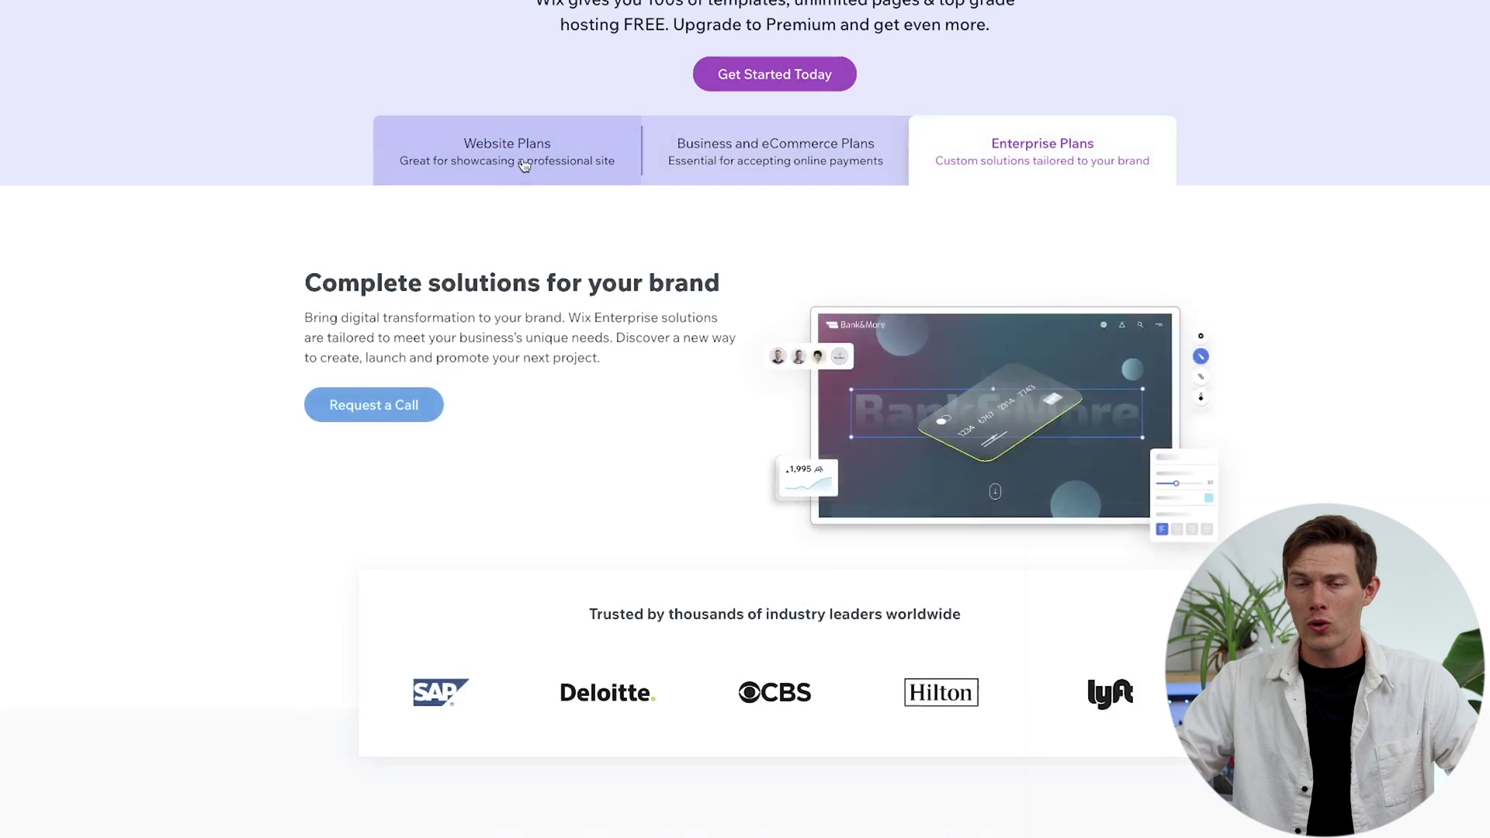
pyautogui.click(507, 155)
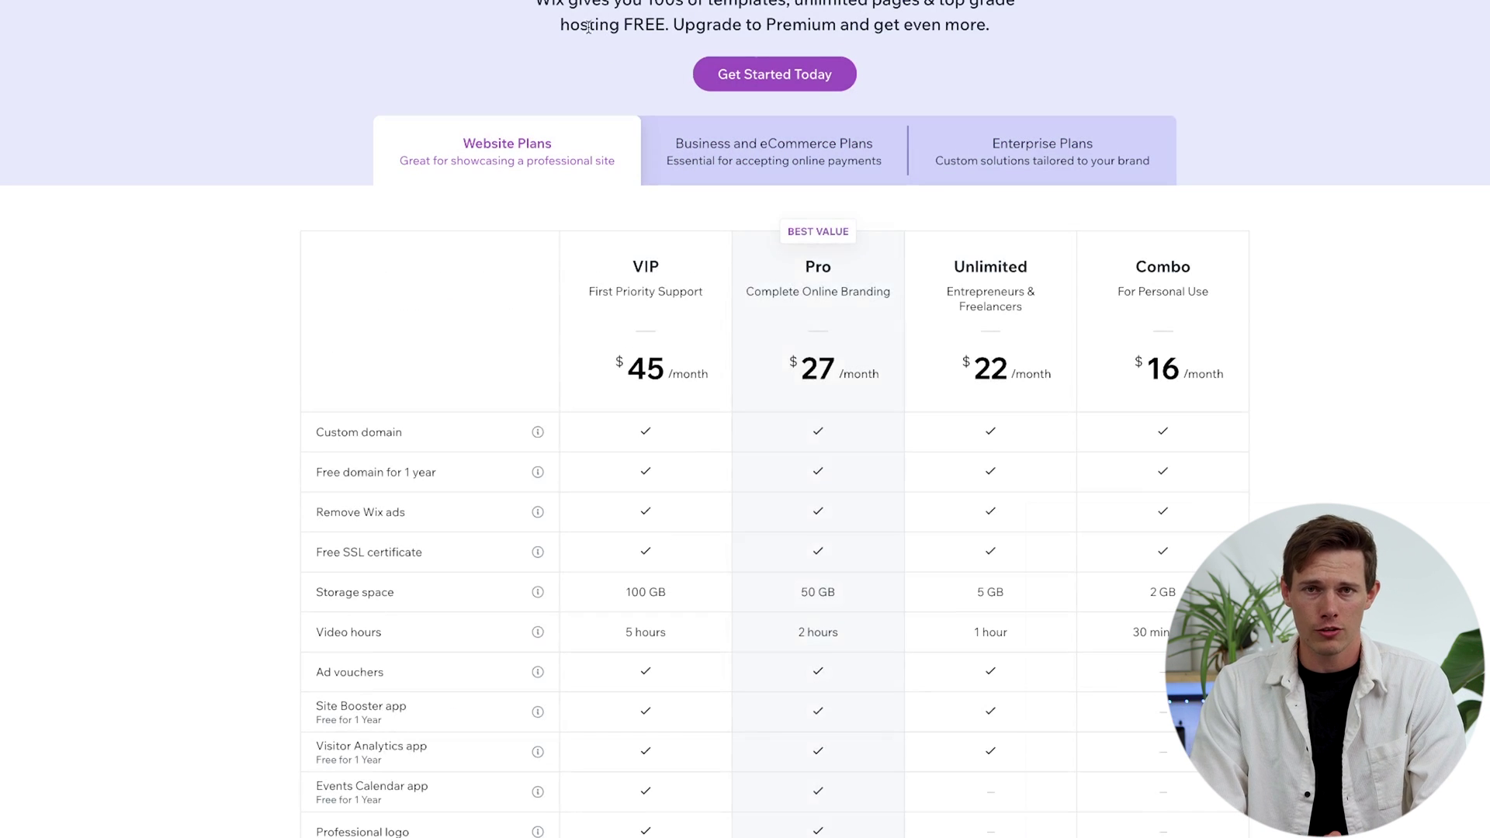
pyautogui.moveTo(560, 24); pyautogui.dragTo(660, 21)
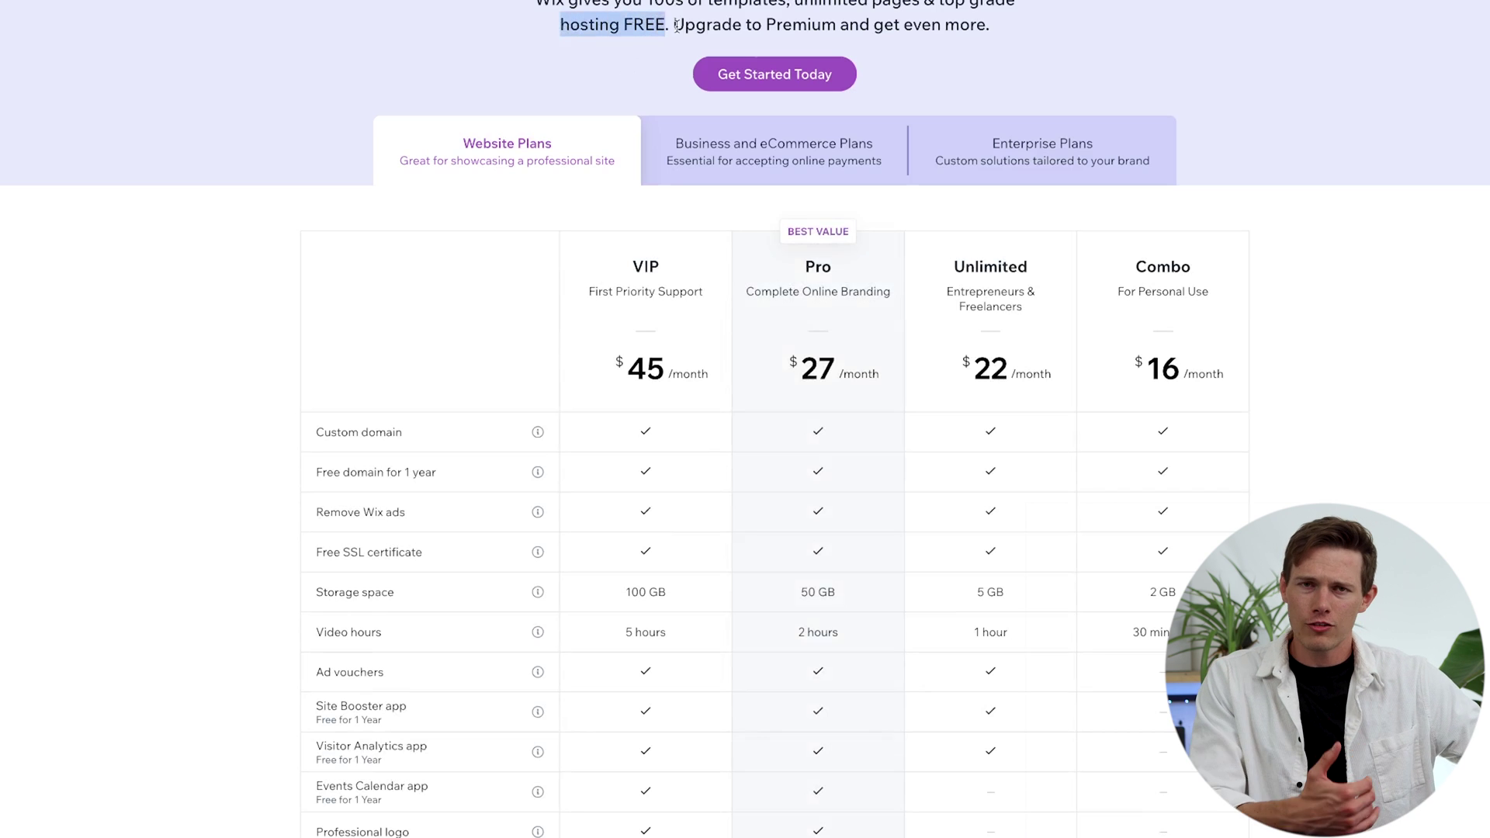
pyautogui.click(962, 48)
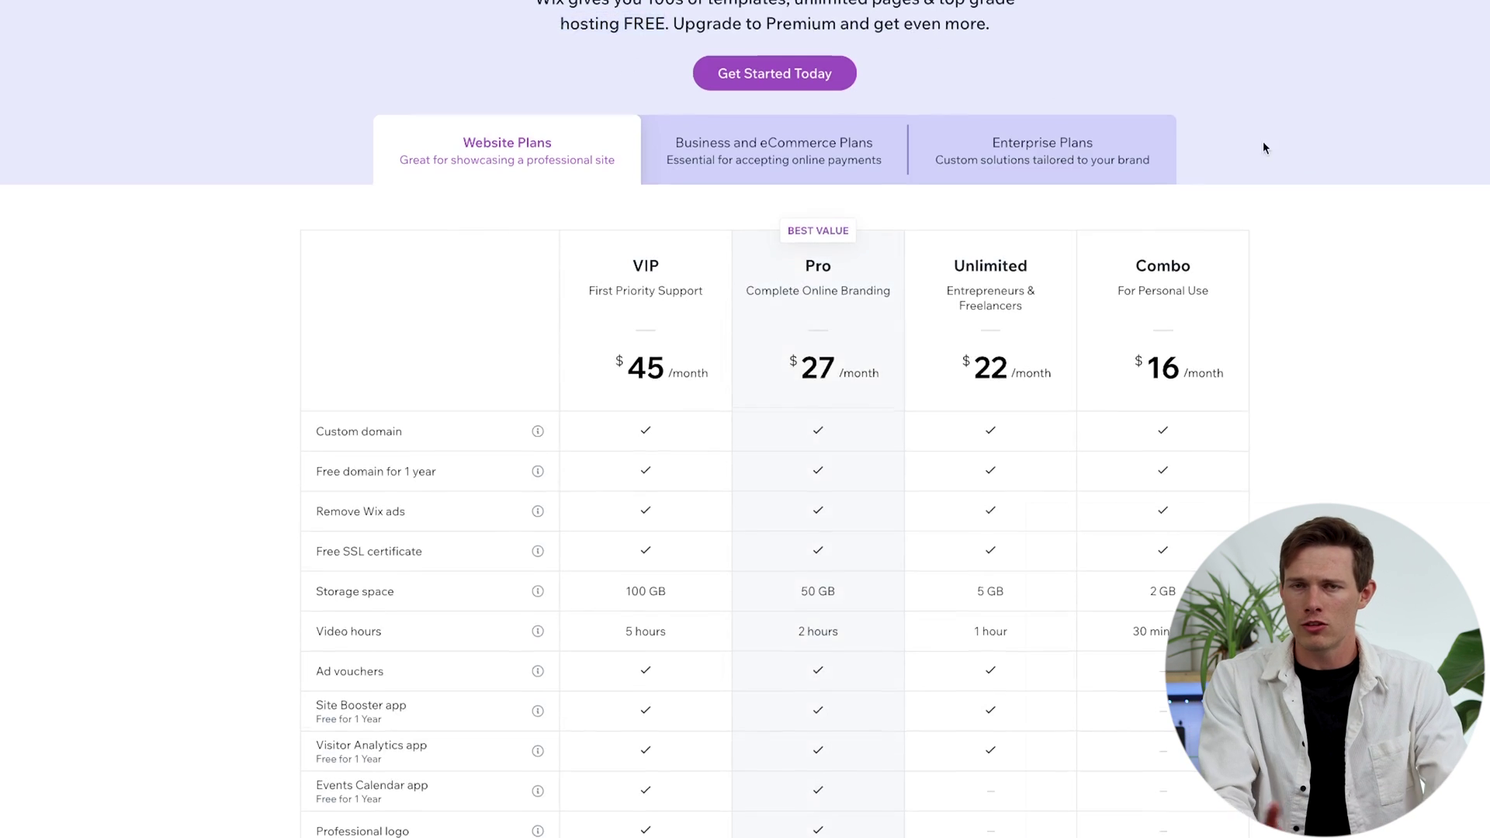
pyautogui.scroll(-4, 1264, 142)
pyautogui.scroll(-5, 1414, 321)
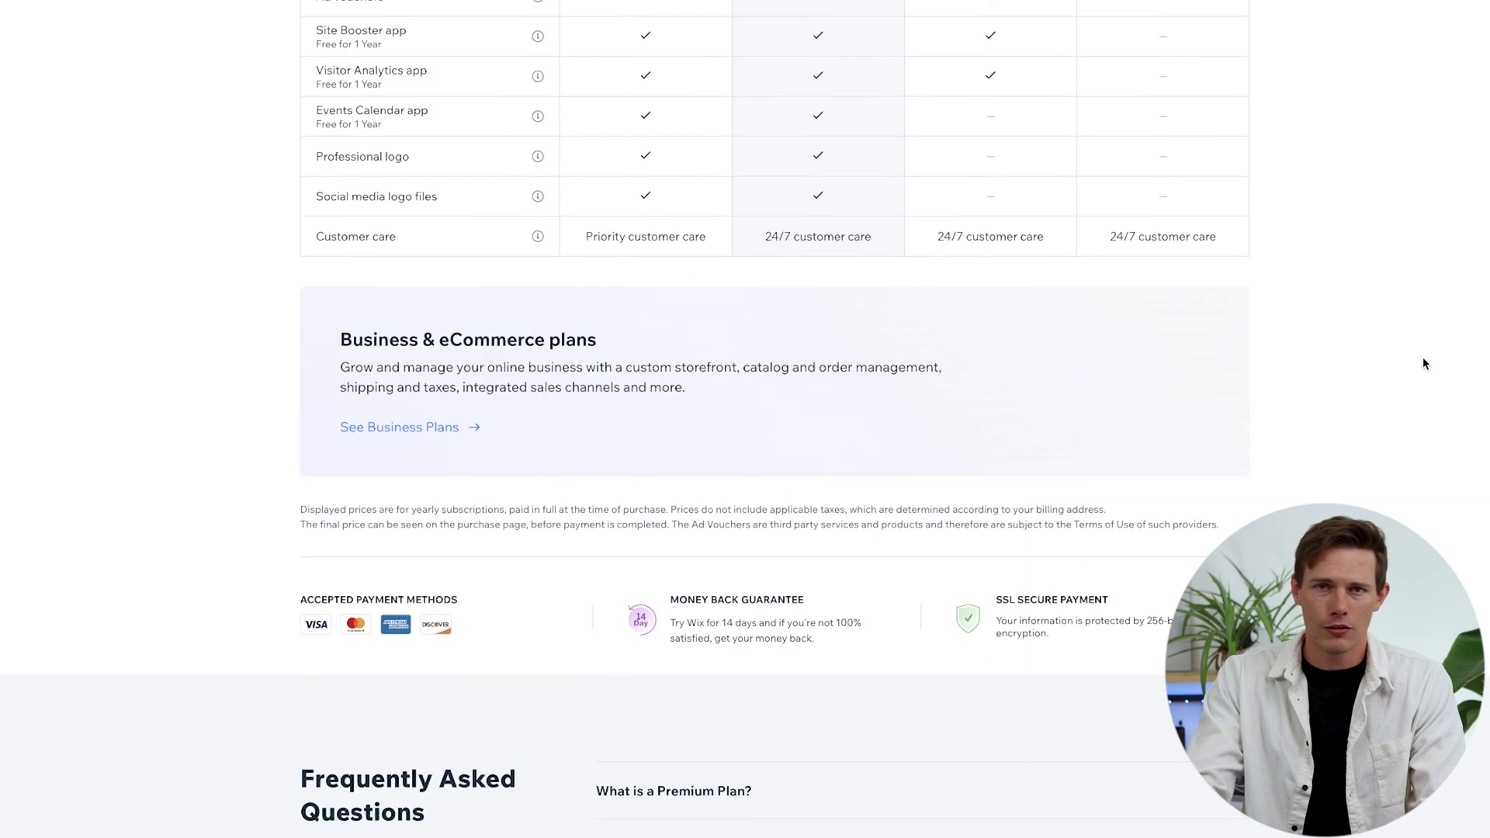
pyautogui.scroll(9, 1424, 359)
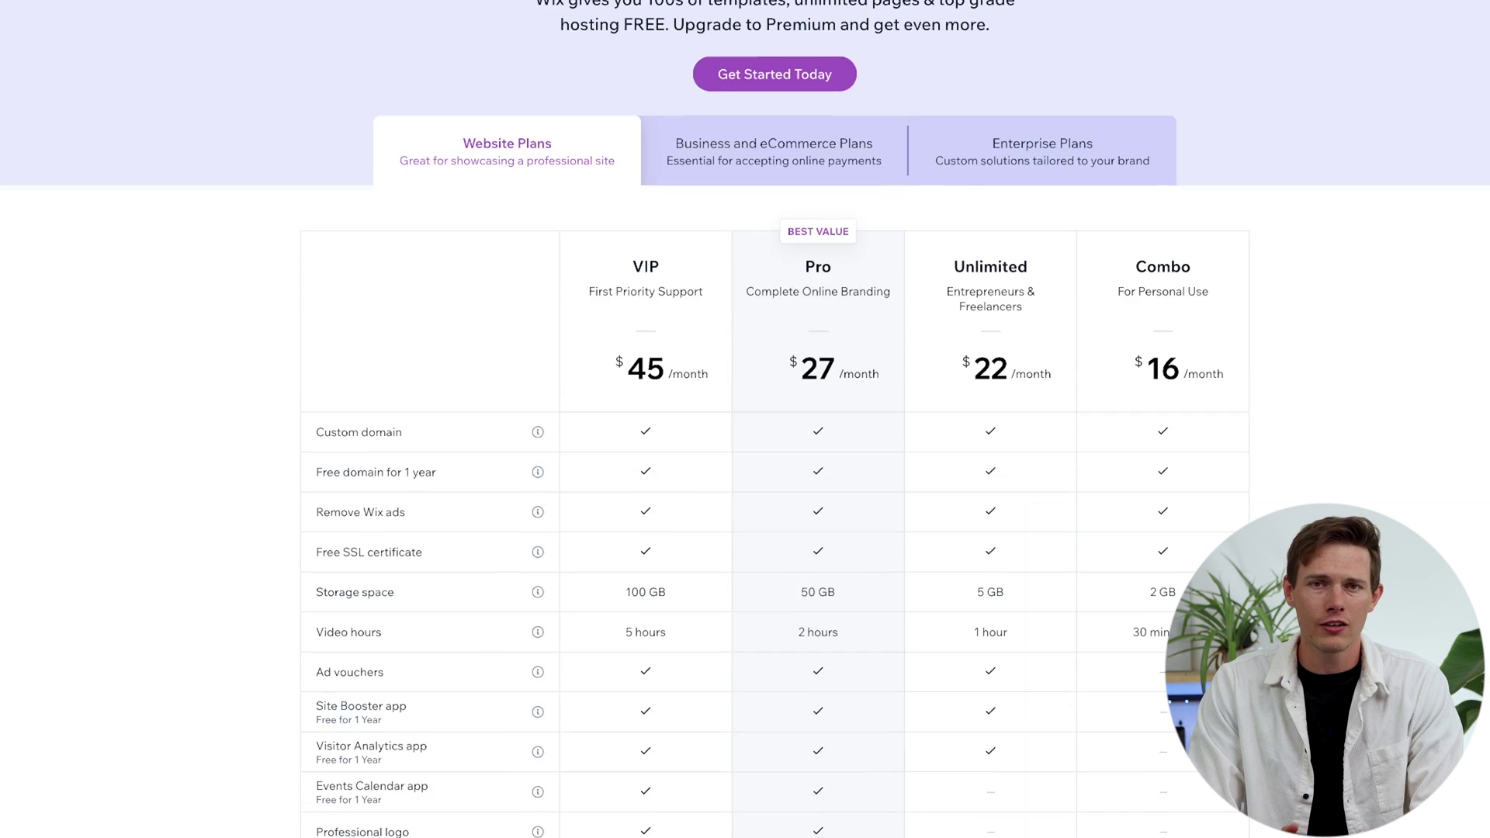